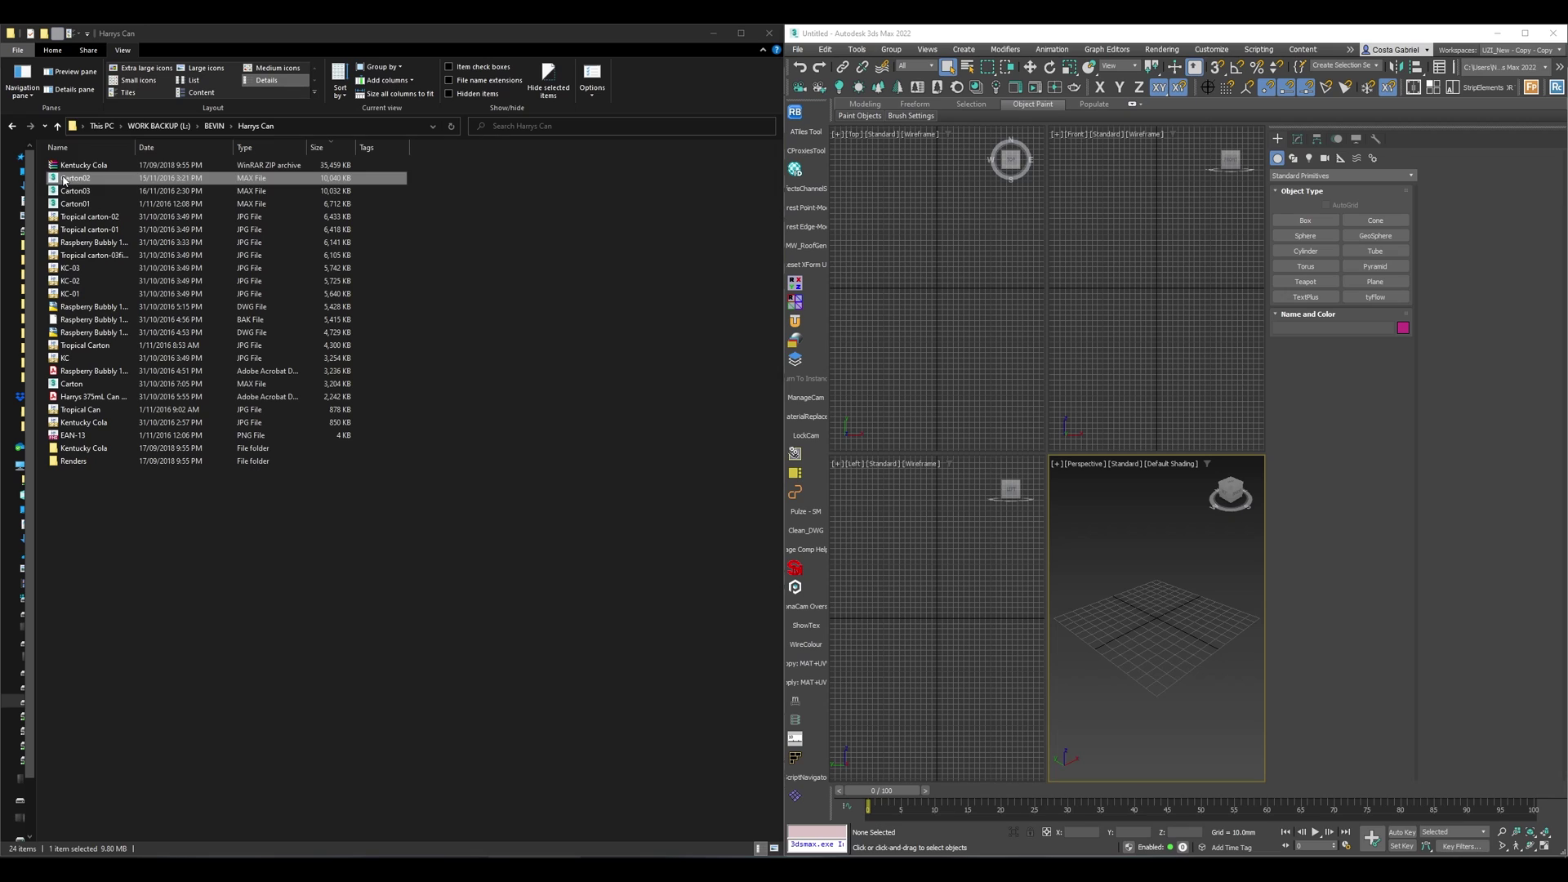
Step: Open the Carton02 scene from File Explorer in 3ds Max, adopting the file's unit scale and dismissing the isolation notice
{"action": "left_click_drag", "start_coordinate": [64, 180], "coordinate": [941, 280]}
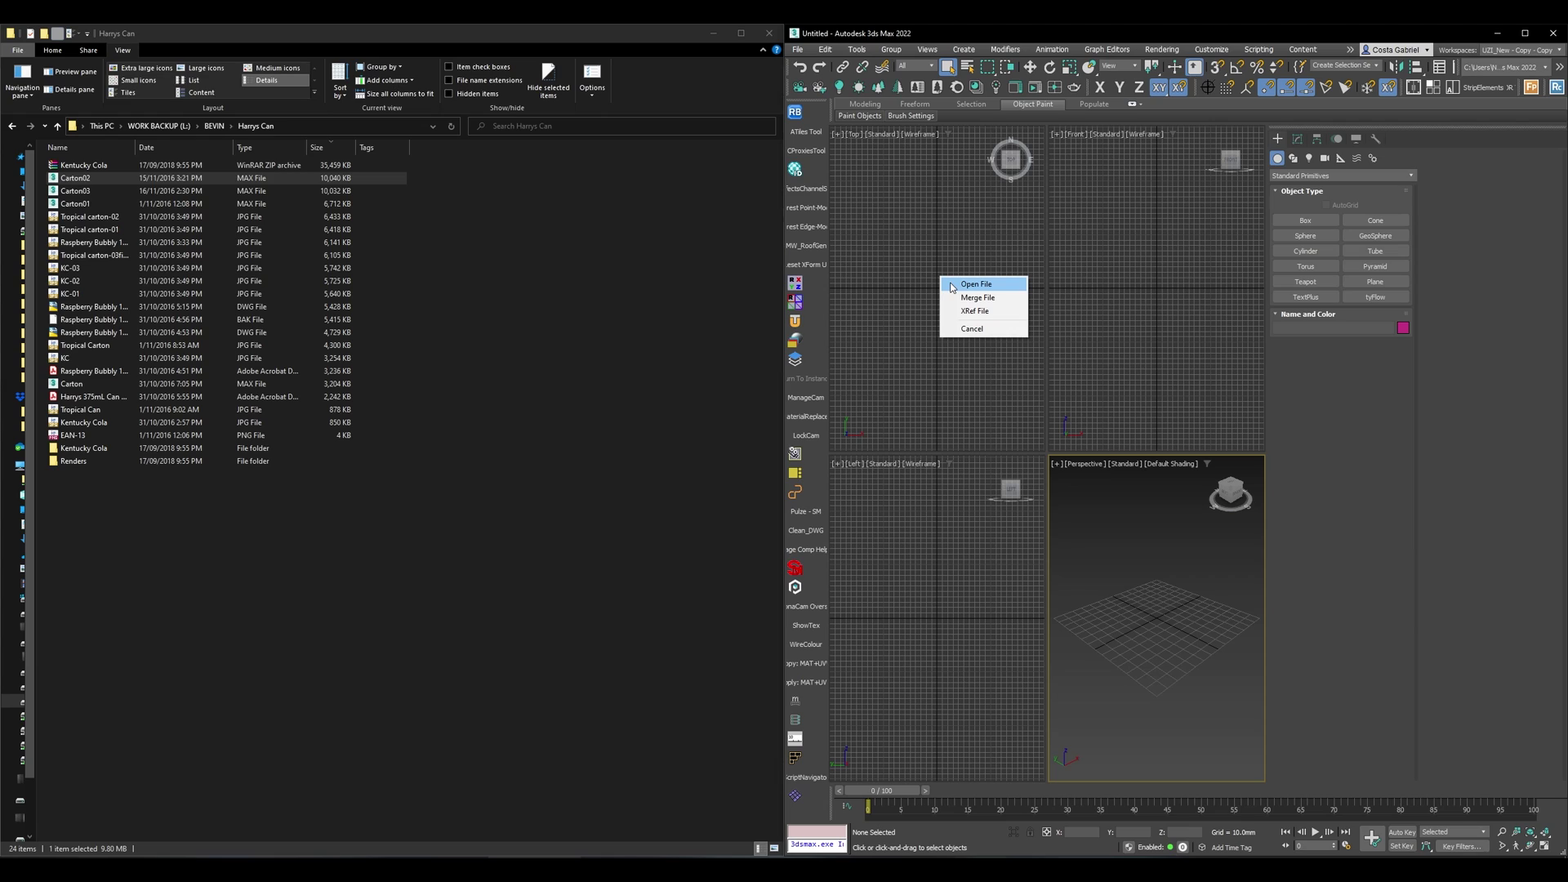
{"action": "left_click", "coordinate": [952, 287]}
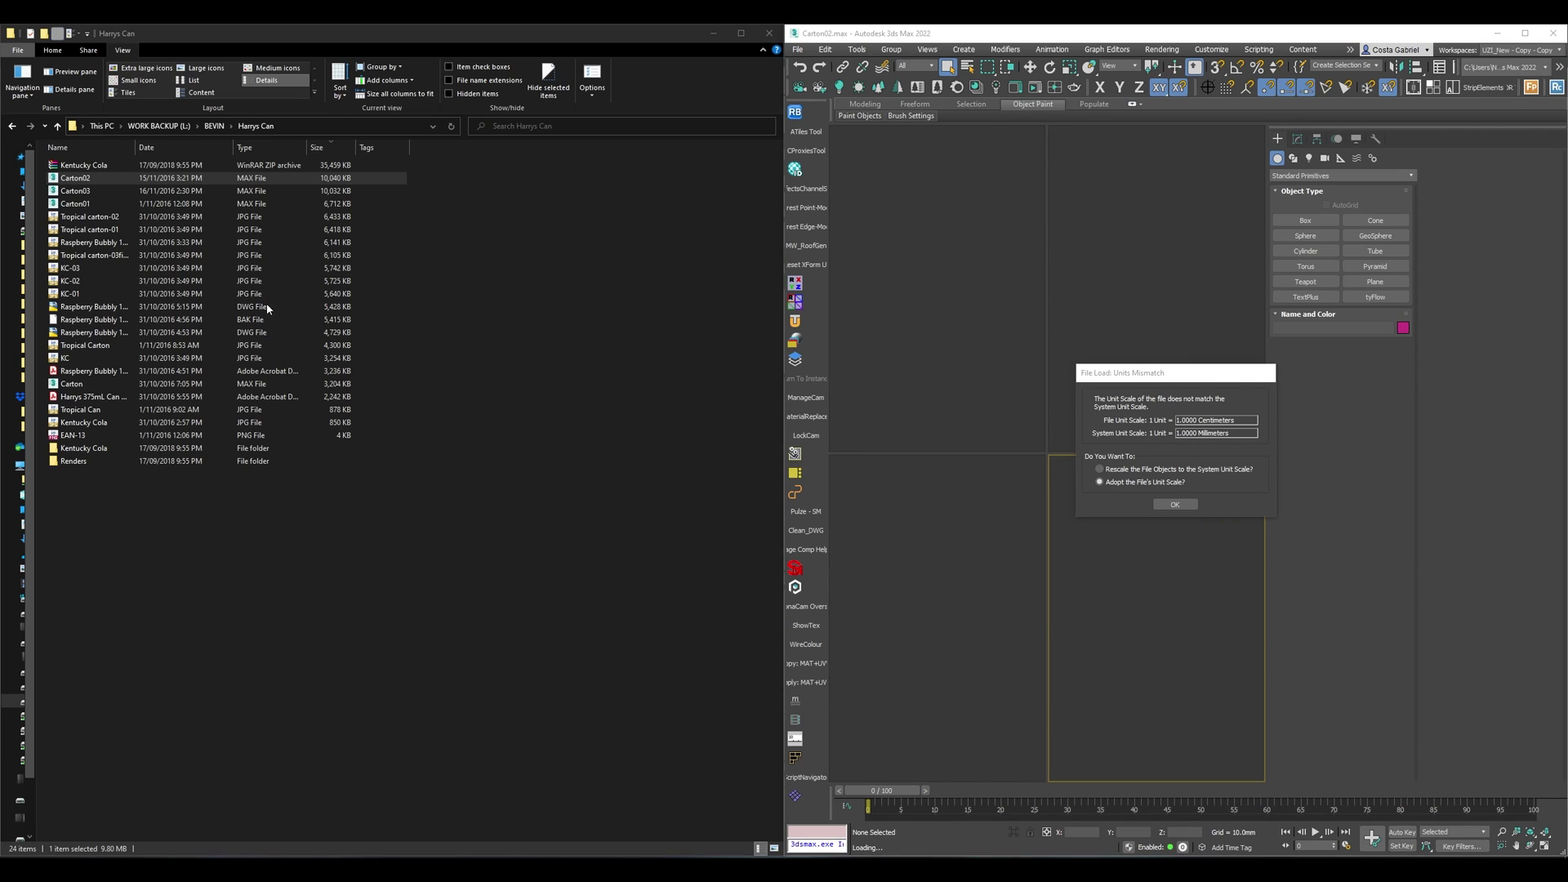
{"action": "left_click_drag", "start_coordinate": [1150, 378], "coordinate": [972, 415]}
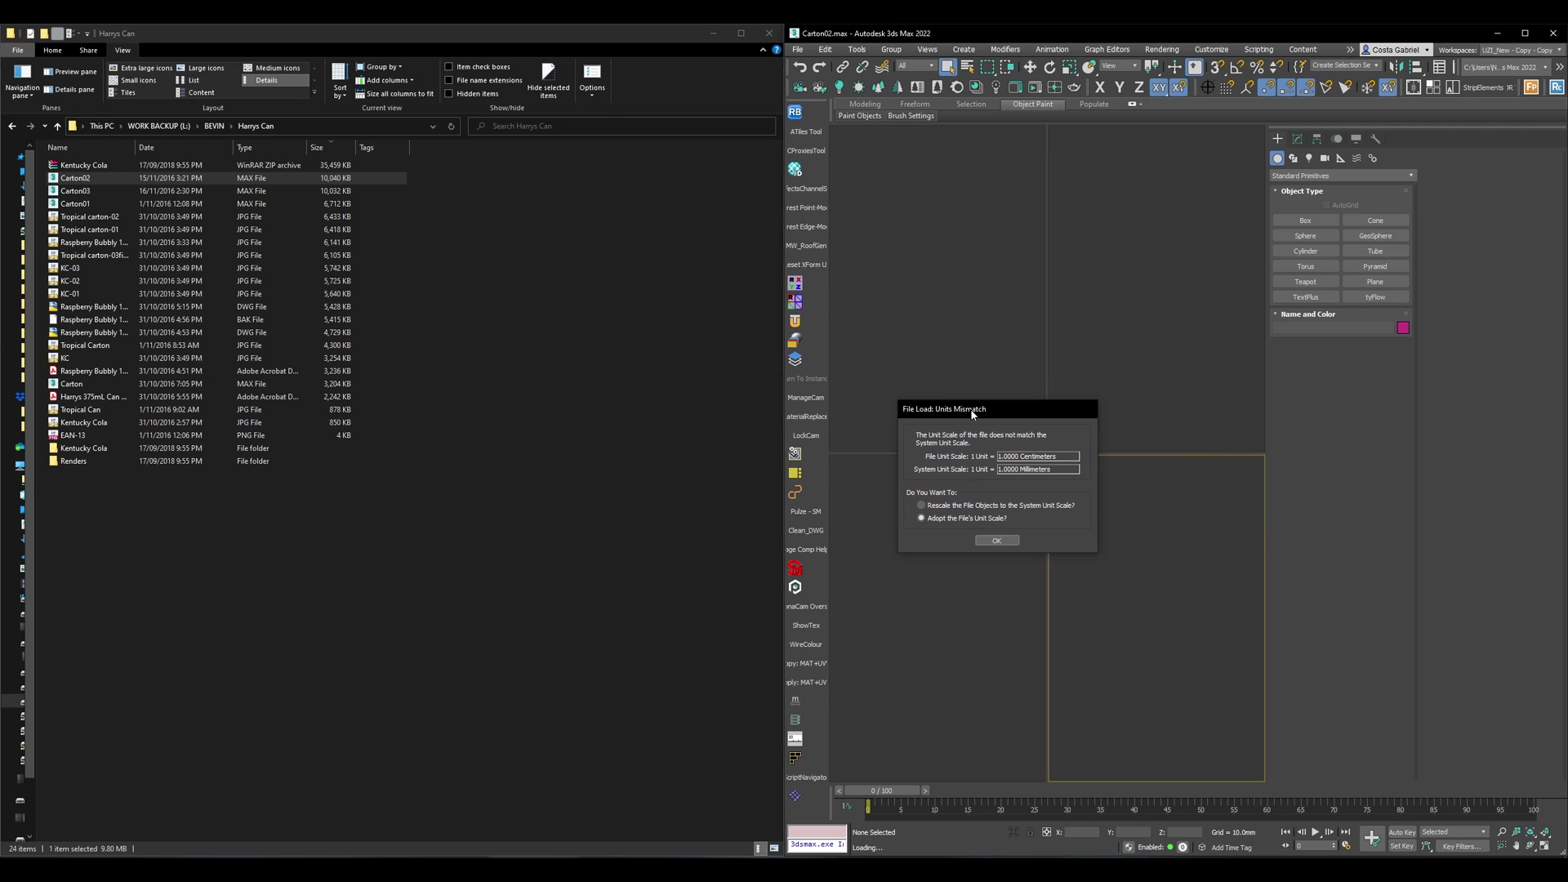
{"action": "left_click", "coordinate": [998, 541]}
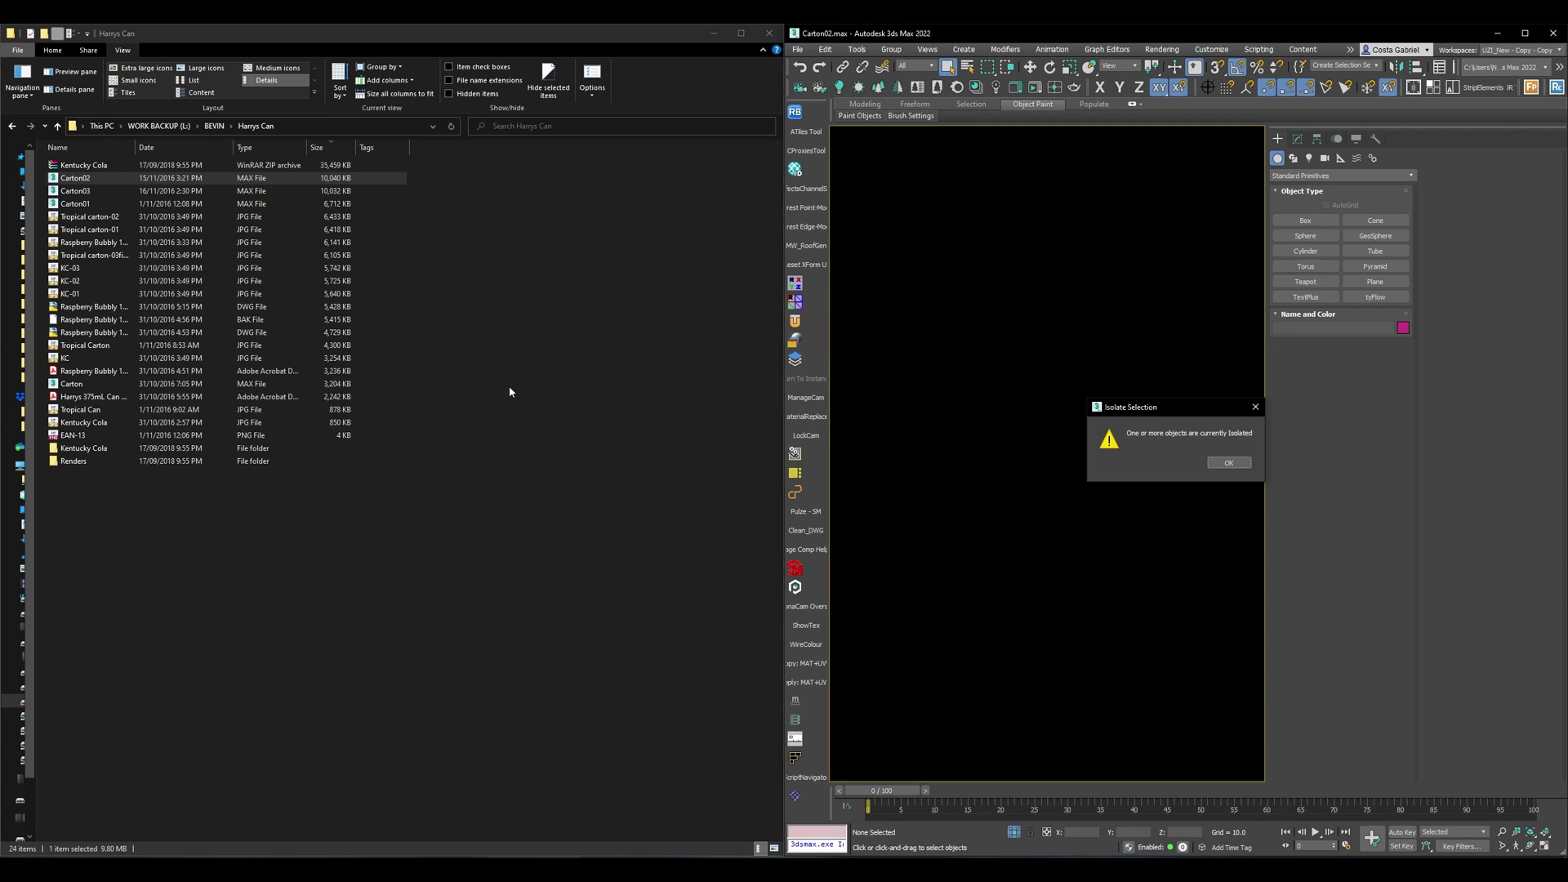
{"action": "left_click", "coordinate": [1228, 462]}
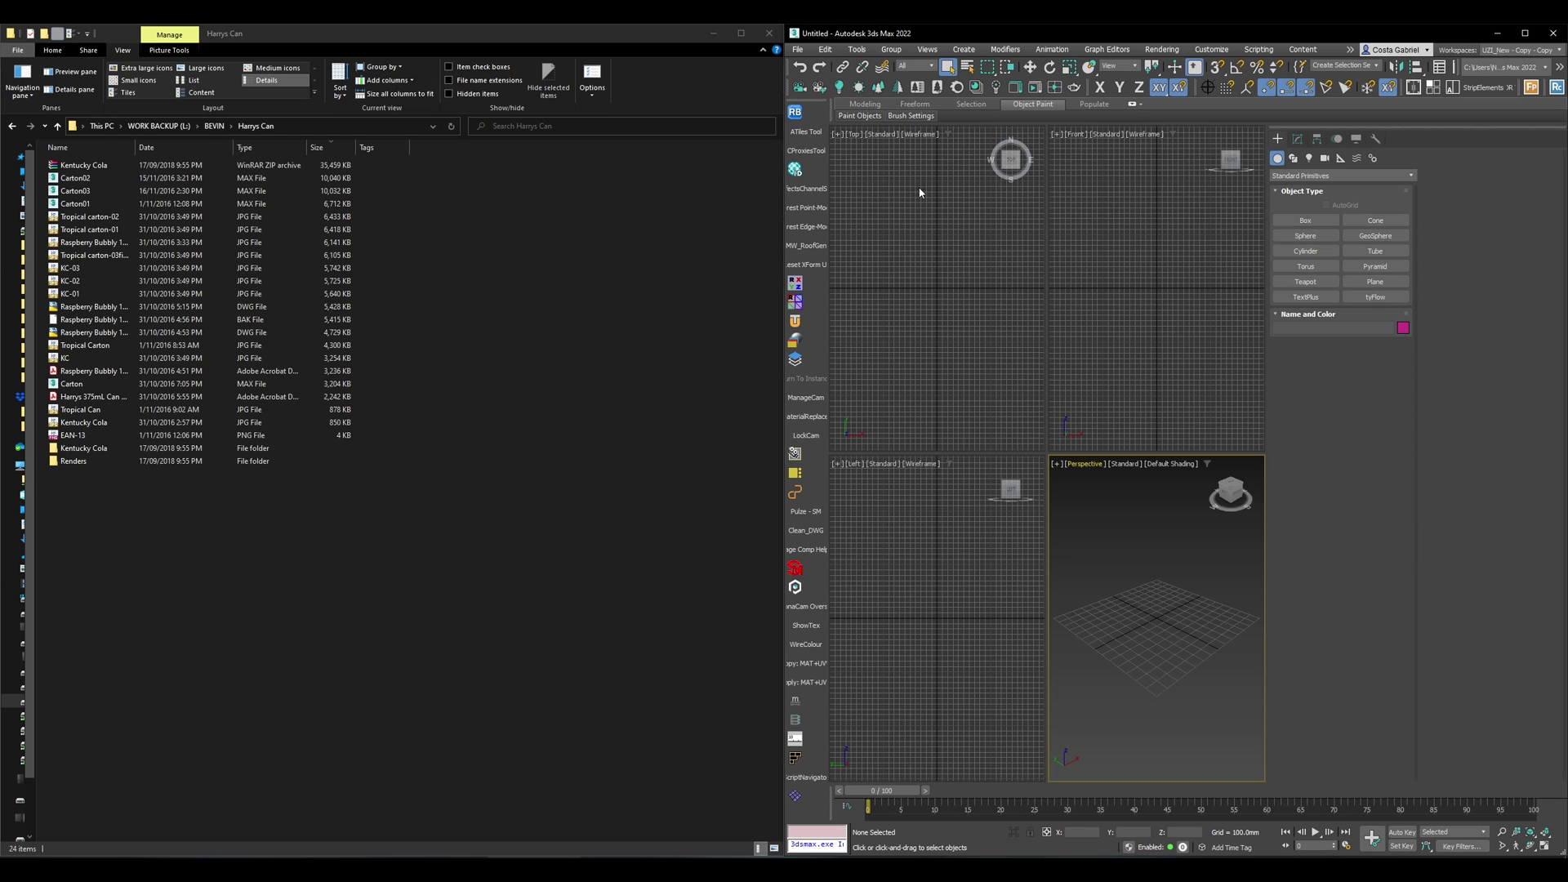
Step: Start opening a scene and switch the dialog's location to the Harrys Can folder, then to the 3dsMax folder shown in File Explorer
{"action": "left_click", "coordinate": [798, 50]}
{"action": "left_click", "coordinate": [824, 100]}
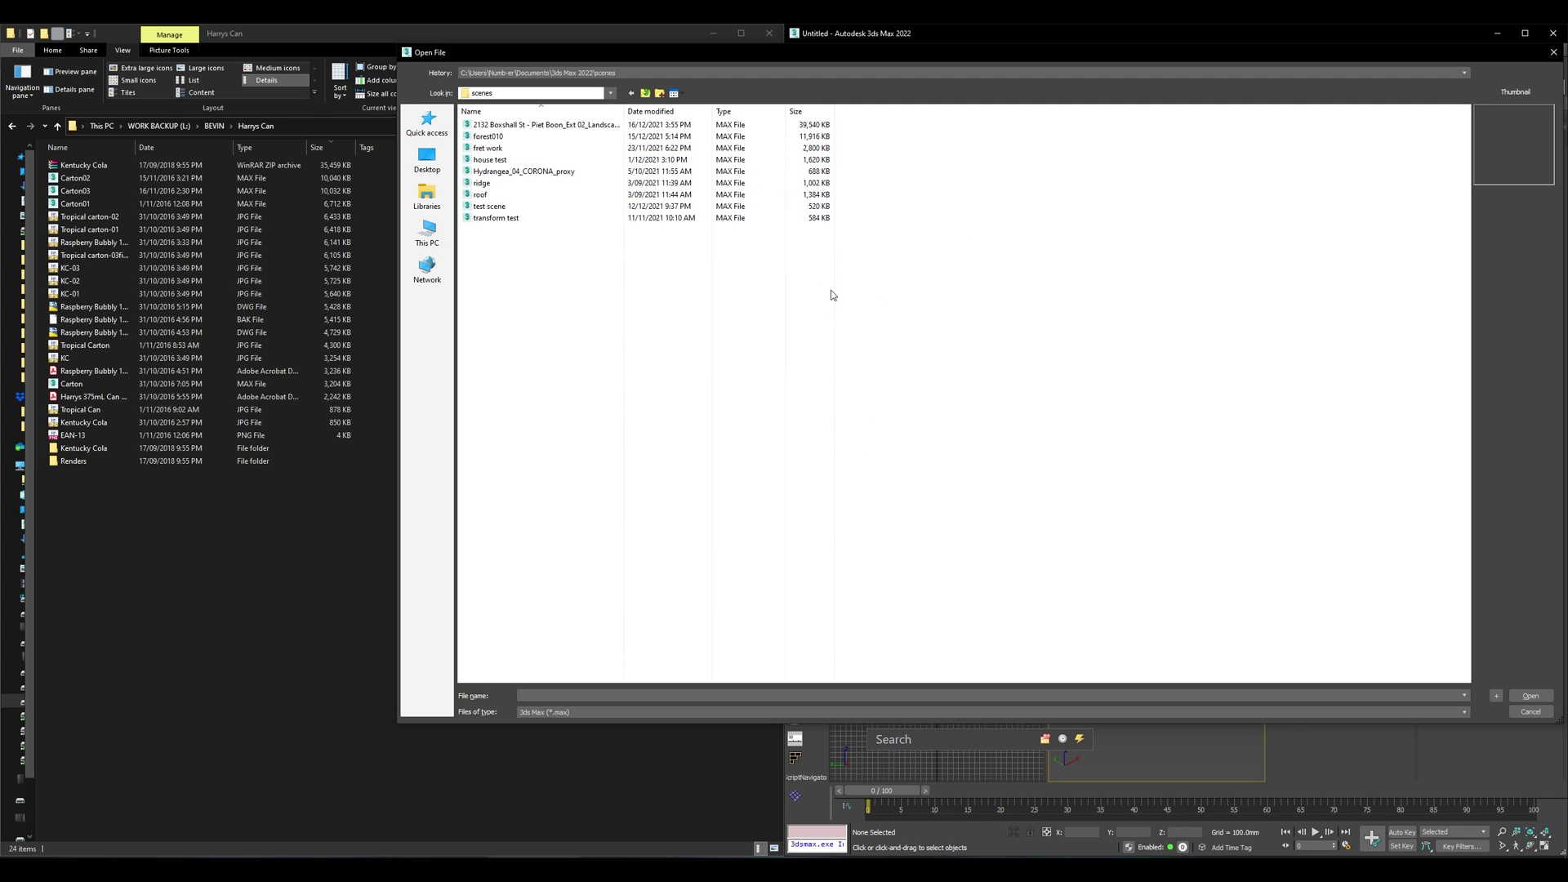
{"action": "left_click", "coordinate": [139, 518]}
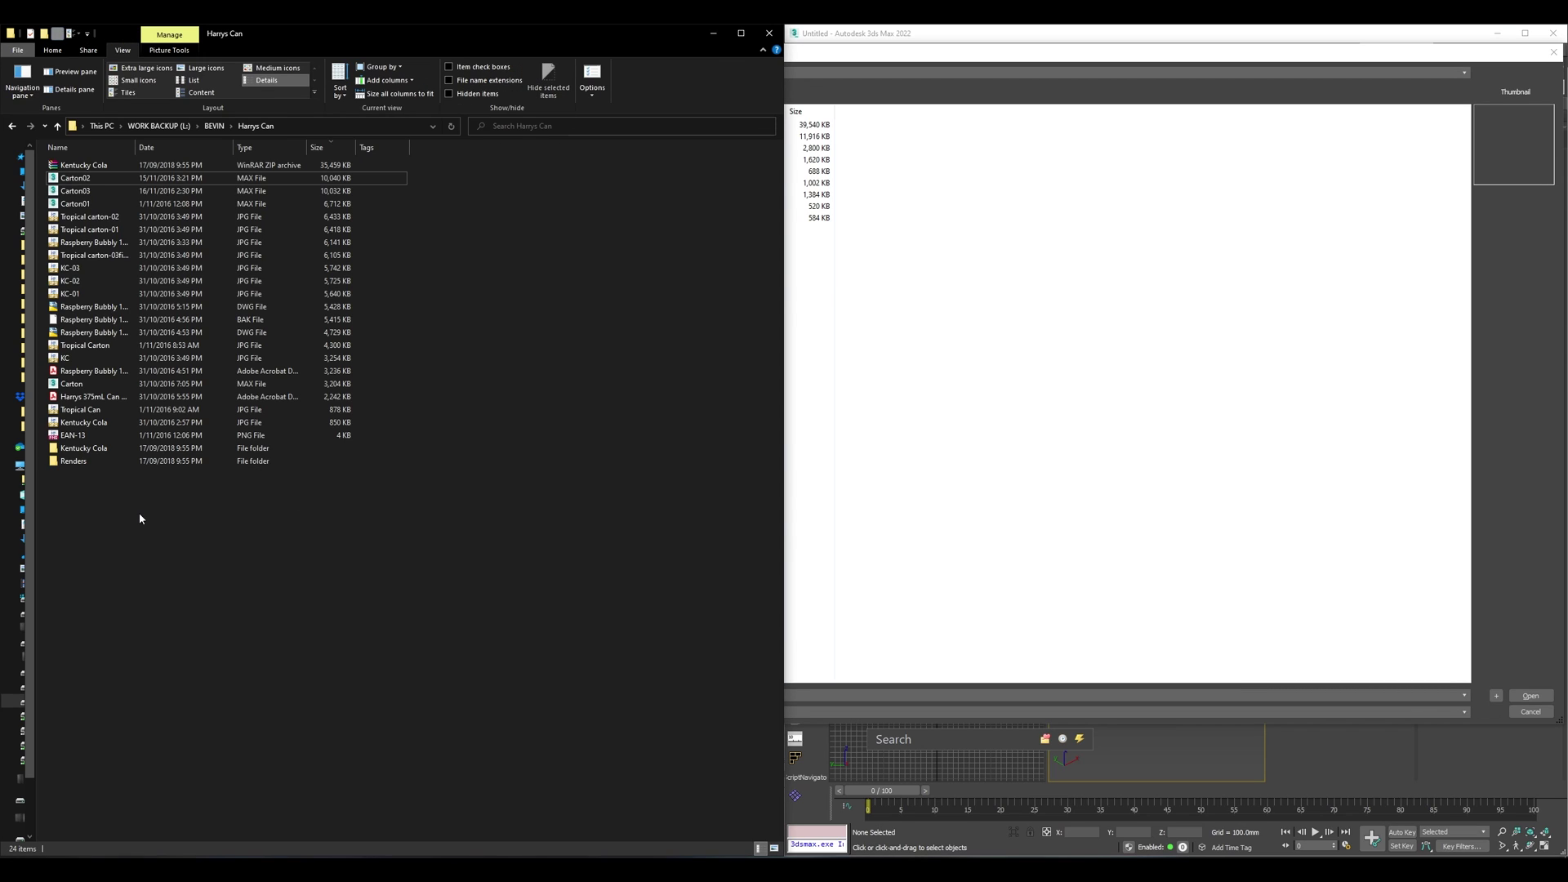
{"action": "left_click", "coordinate": [1168, 437]}
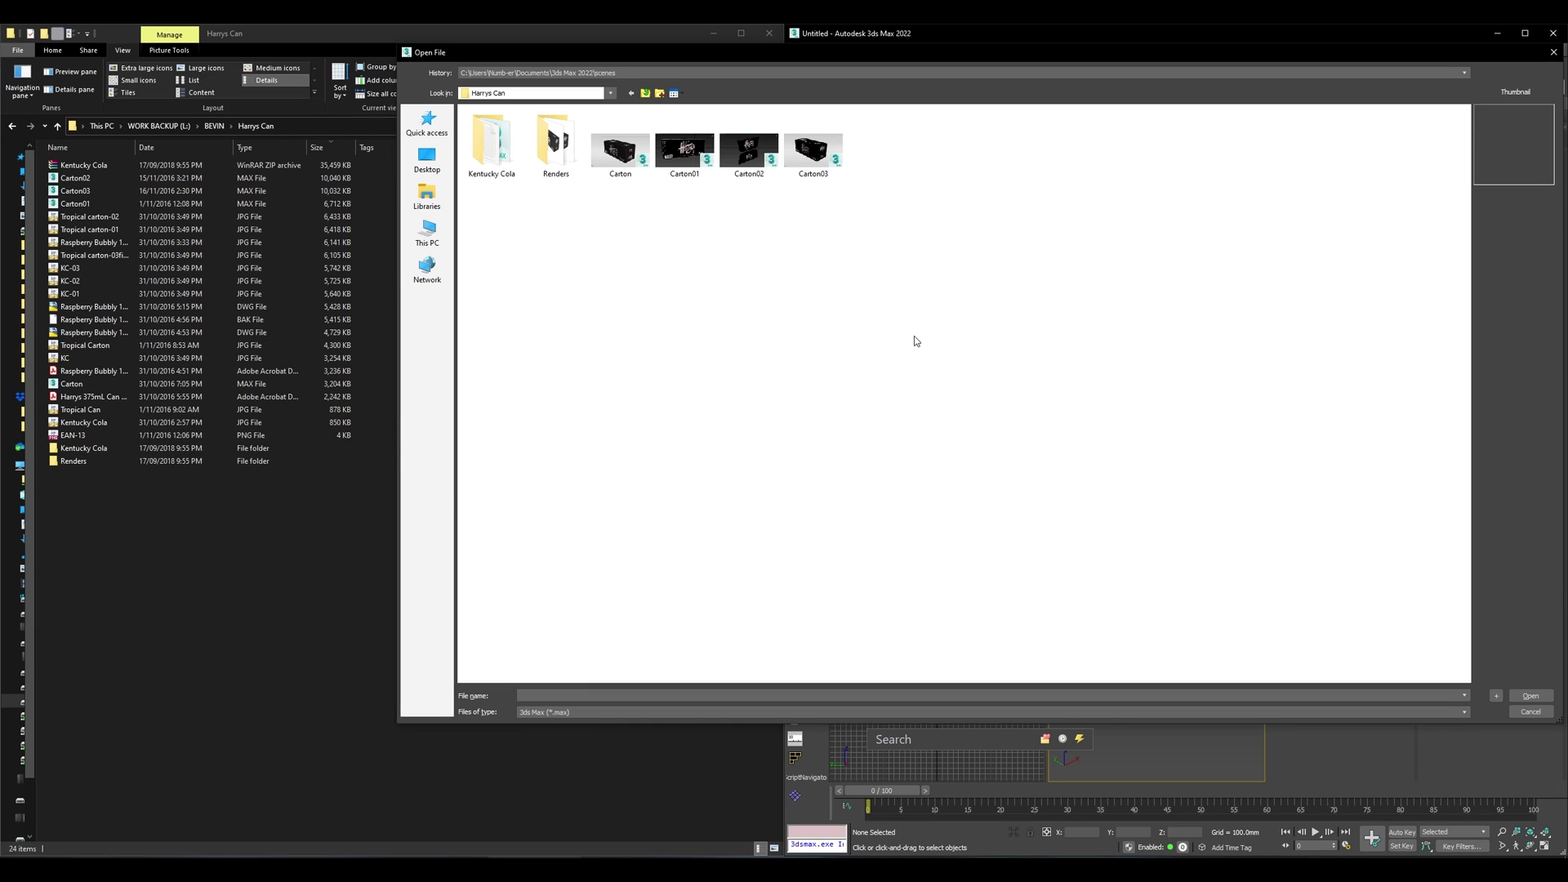
{"action": "left_click", "coordinate": [308, 529]}
{"action": "left_click", "coordinate": [1006, 451]}
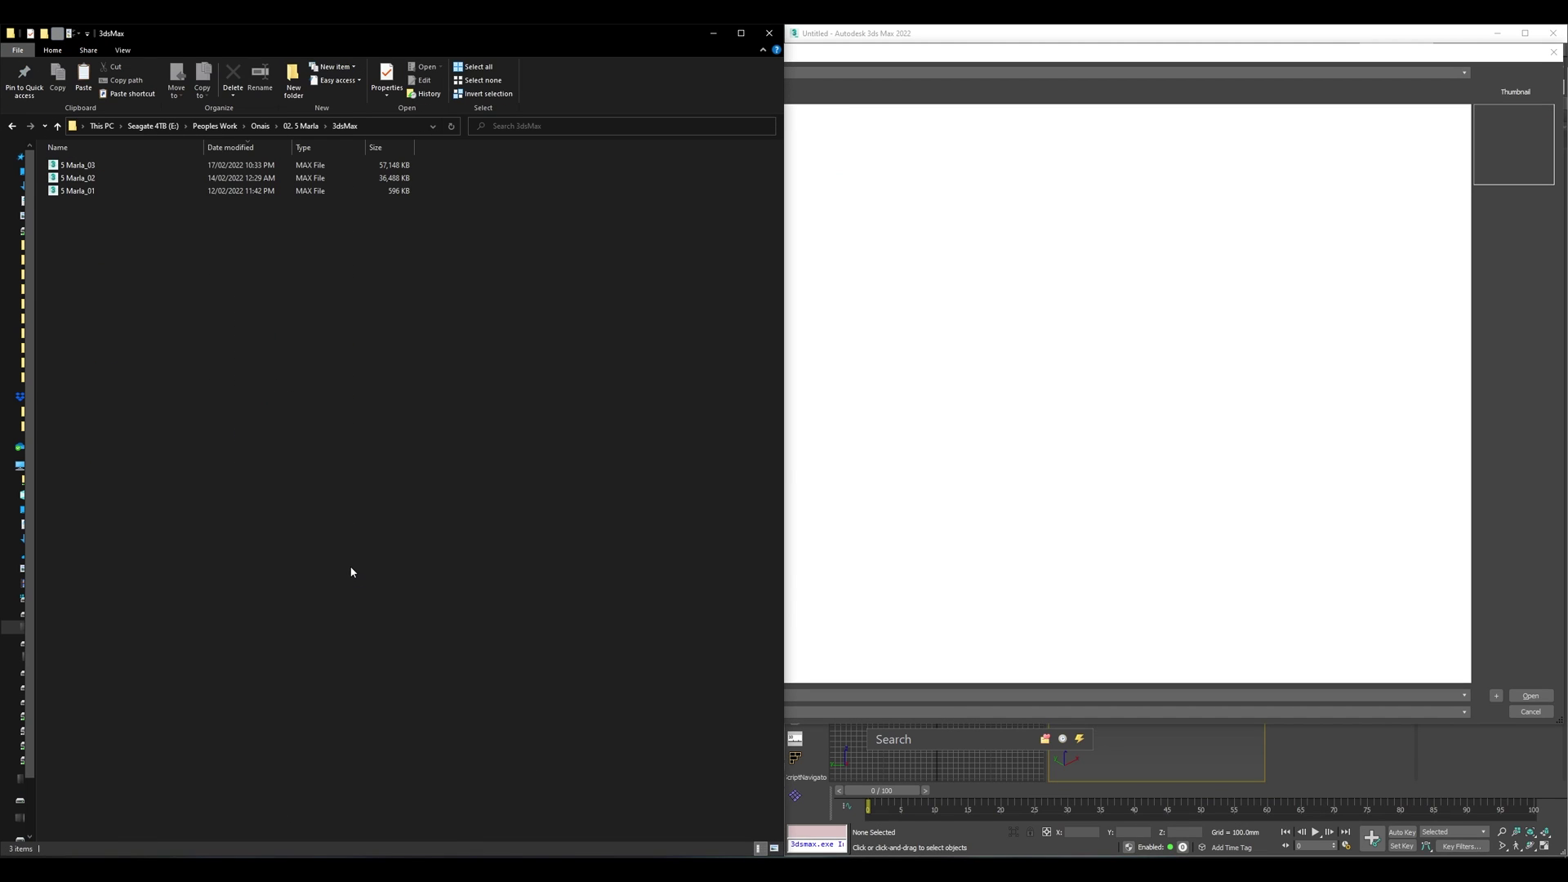
{"action": "left_click", "coordinate": [1127, 514]}
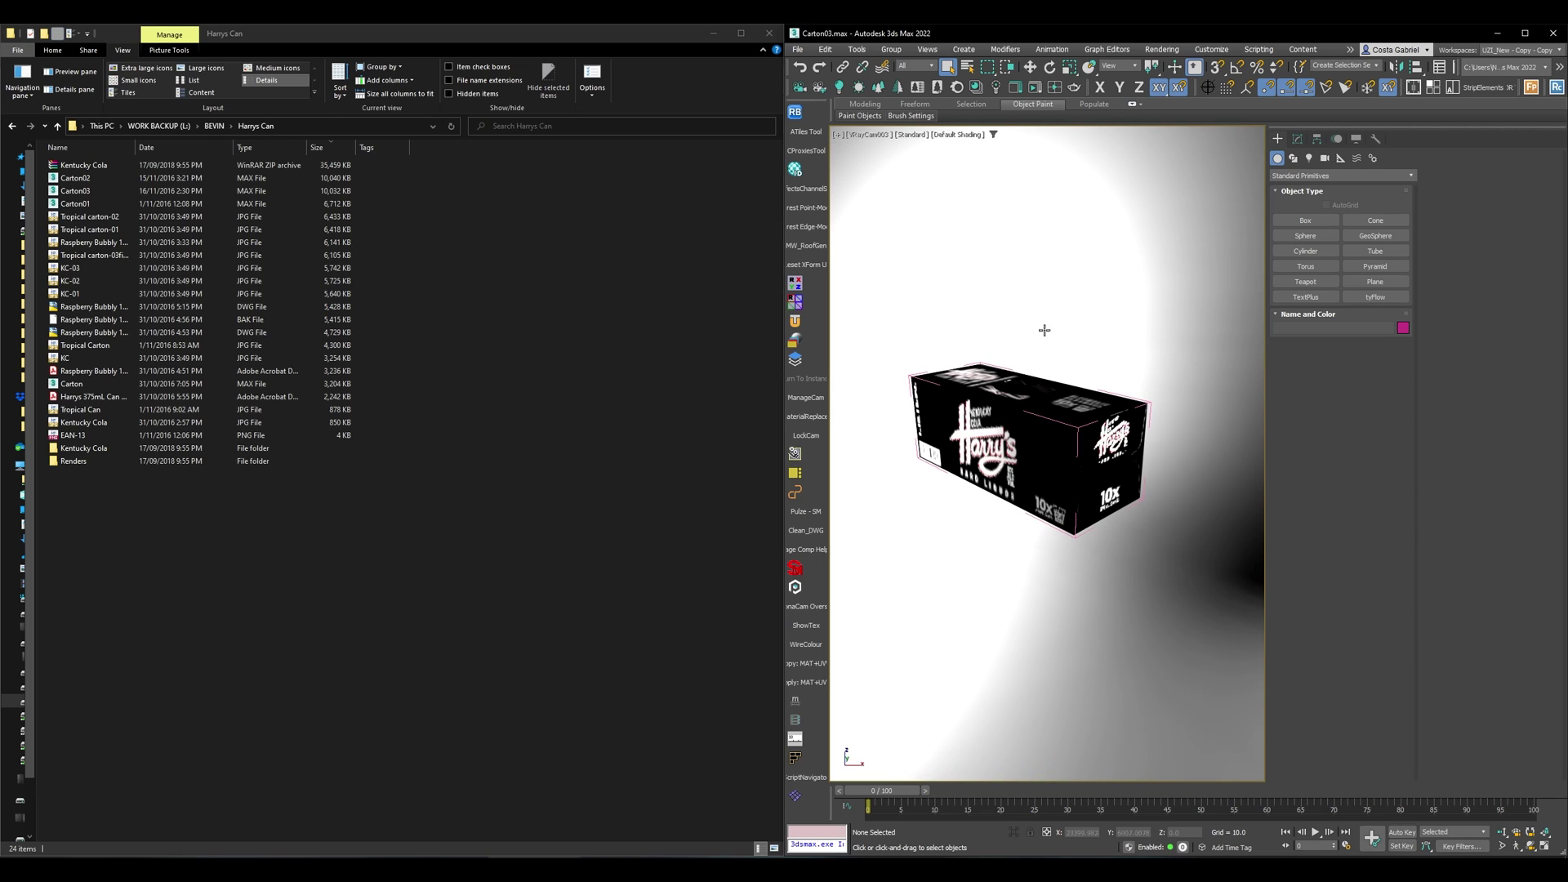
Step: Save a copy of the carton scene as Carton03 in the 3dsMax folder that is open in File Explorer
{"action": "left_click", "coordinate": [797, 49]}
{"action": "left_click", "coordinate": [841, 157]}
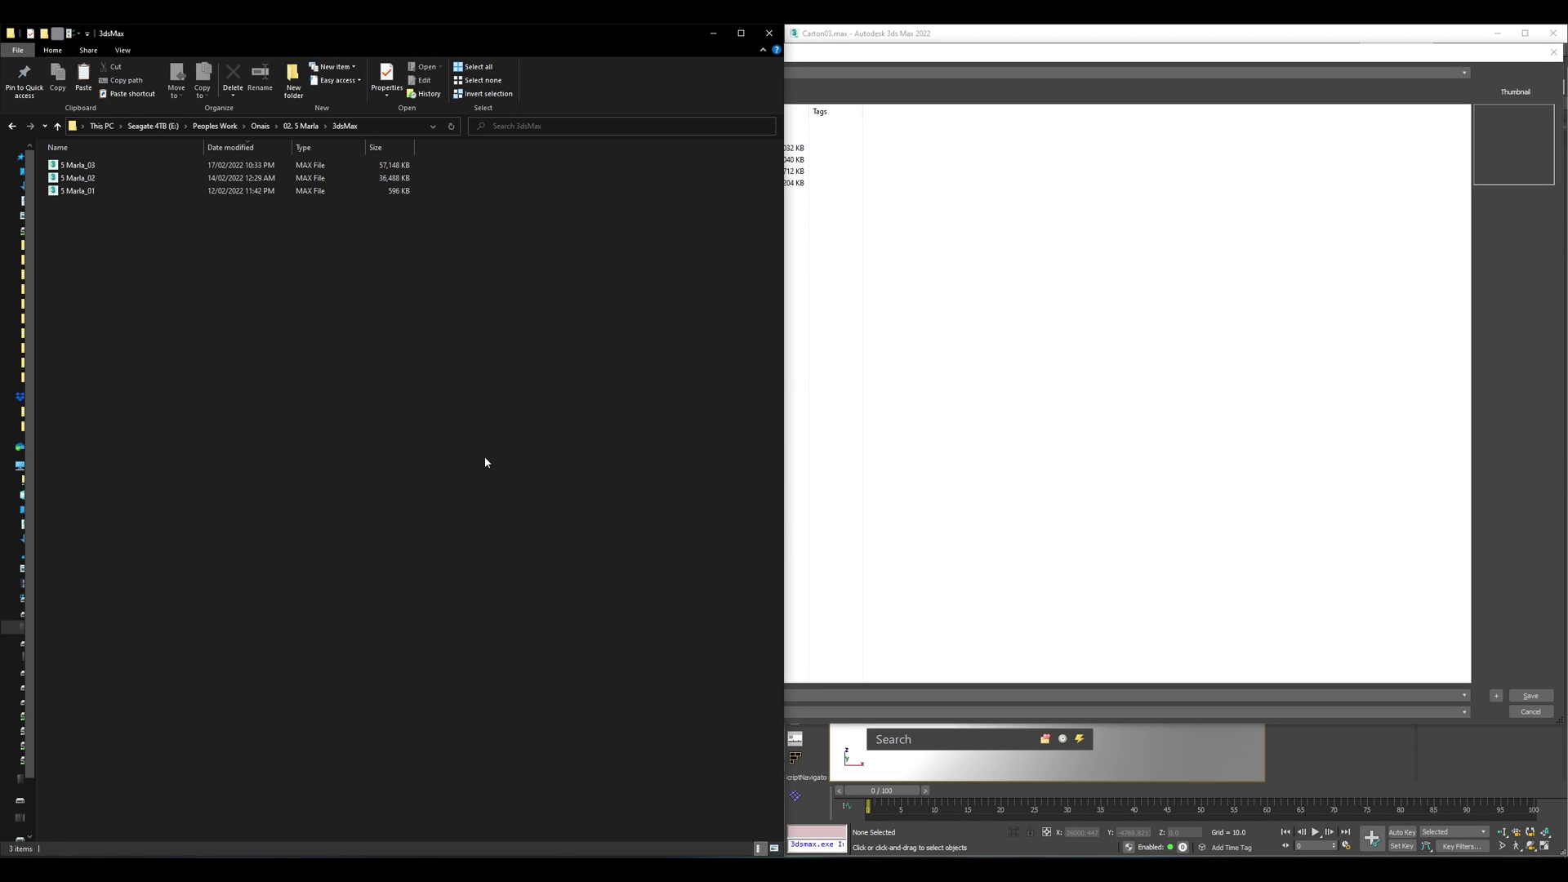
{"action": "left_click", "coordinate": [1040, 410]}
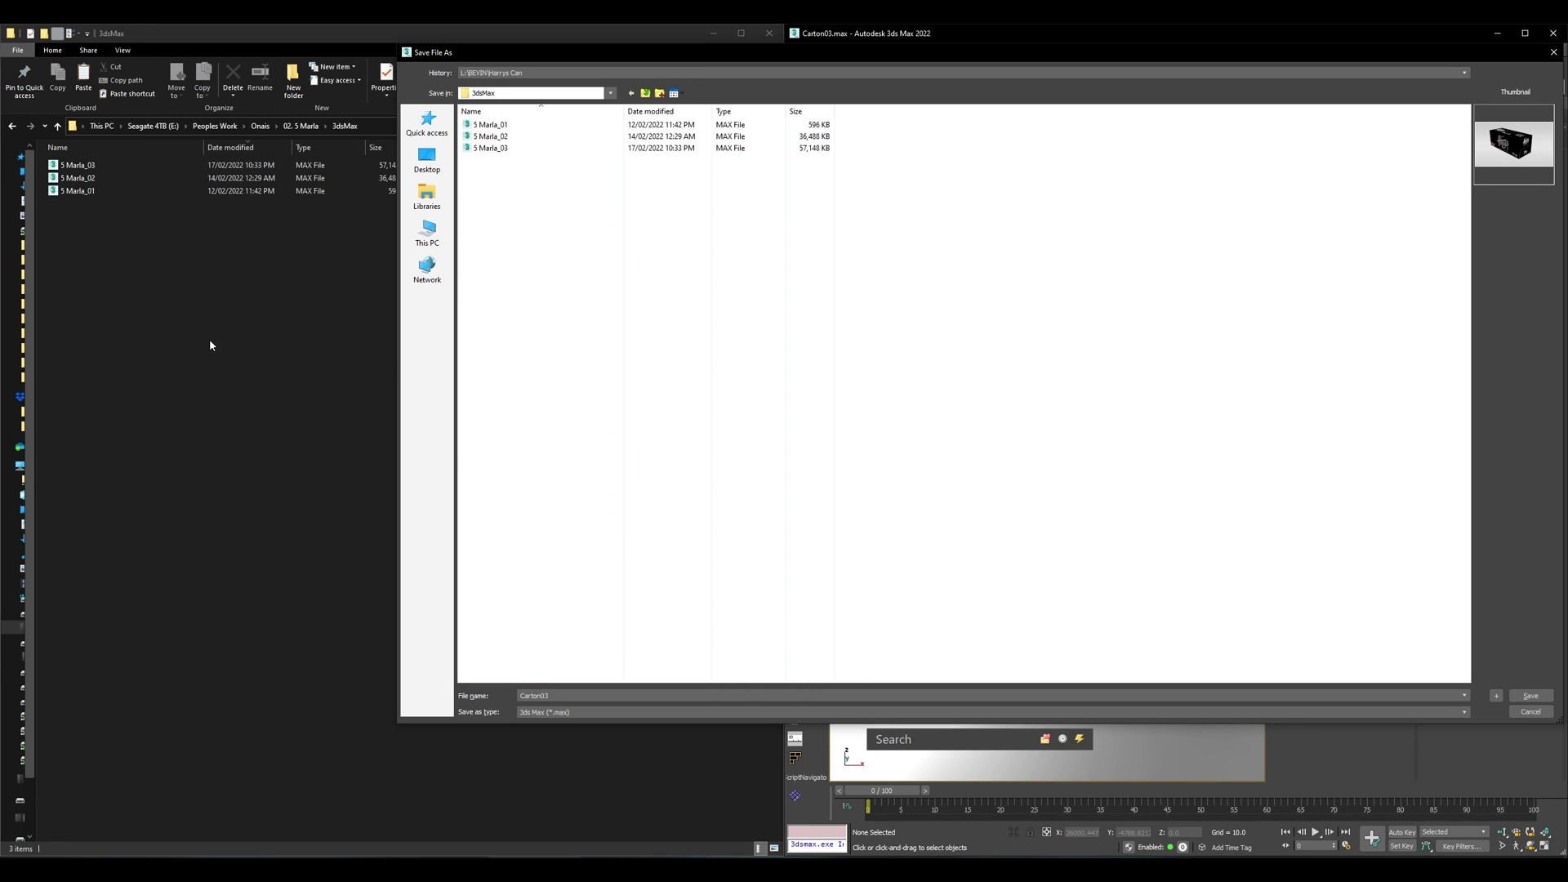
{"action": "left_click", "coordinate": [1530, 696]}
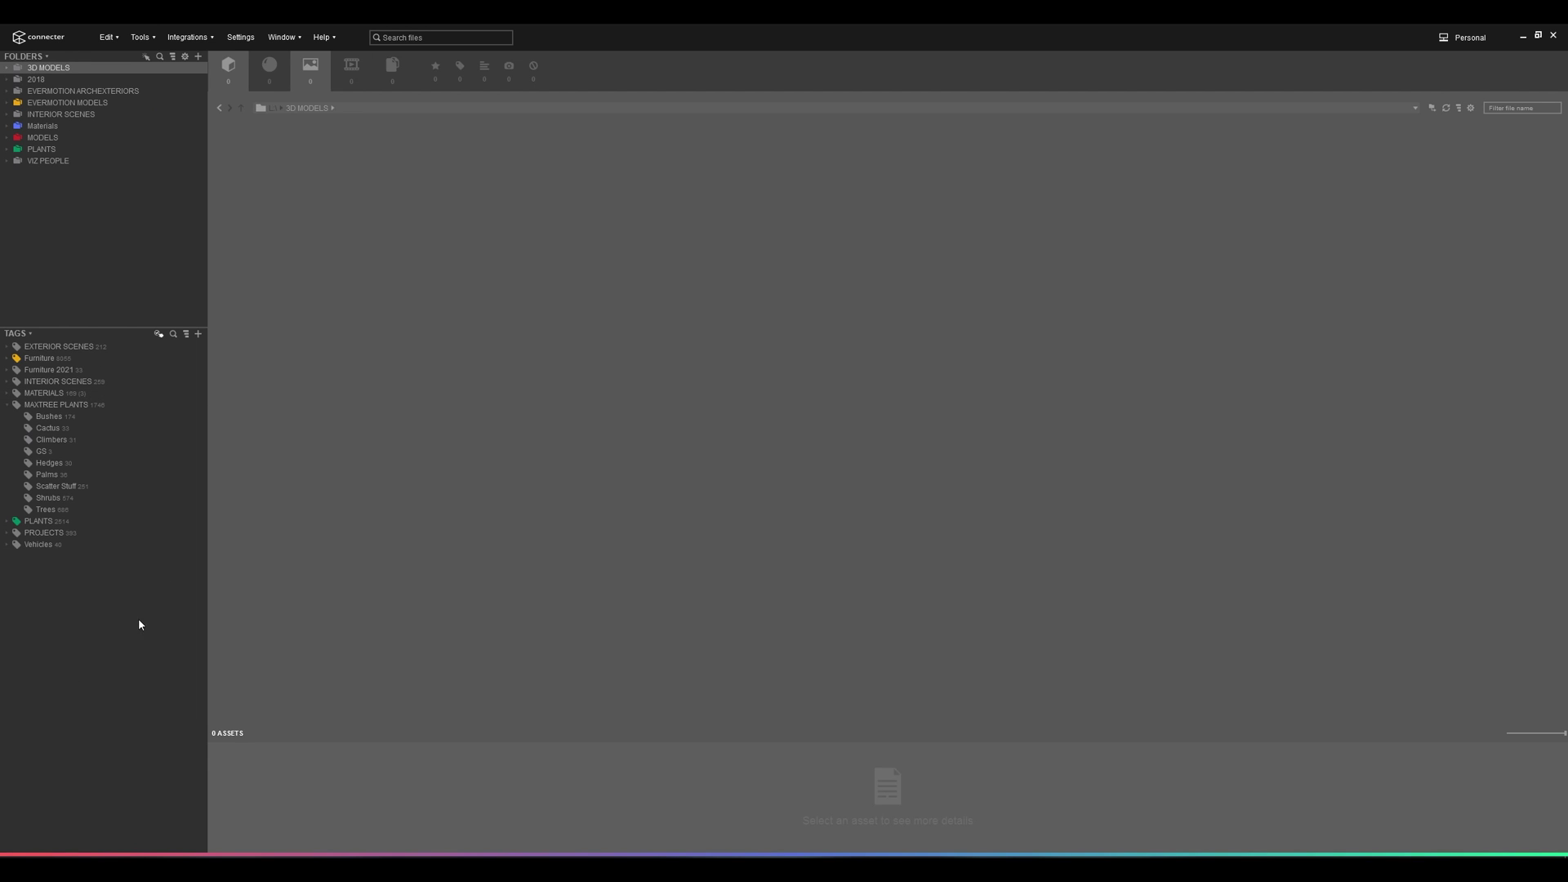
Step: In Connecter, show and hide the Products, PBR Material Mixer, vertical Previews and horizontal Previews panels one after another
{"action": "left_click", "coordinate": [298, 36]}
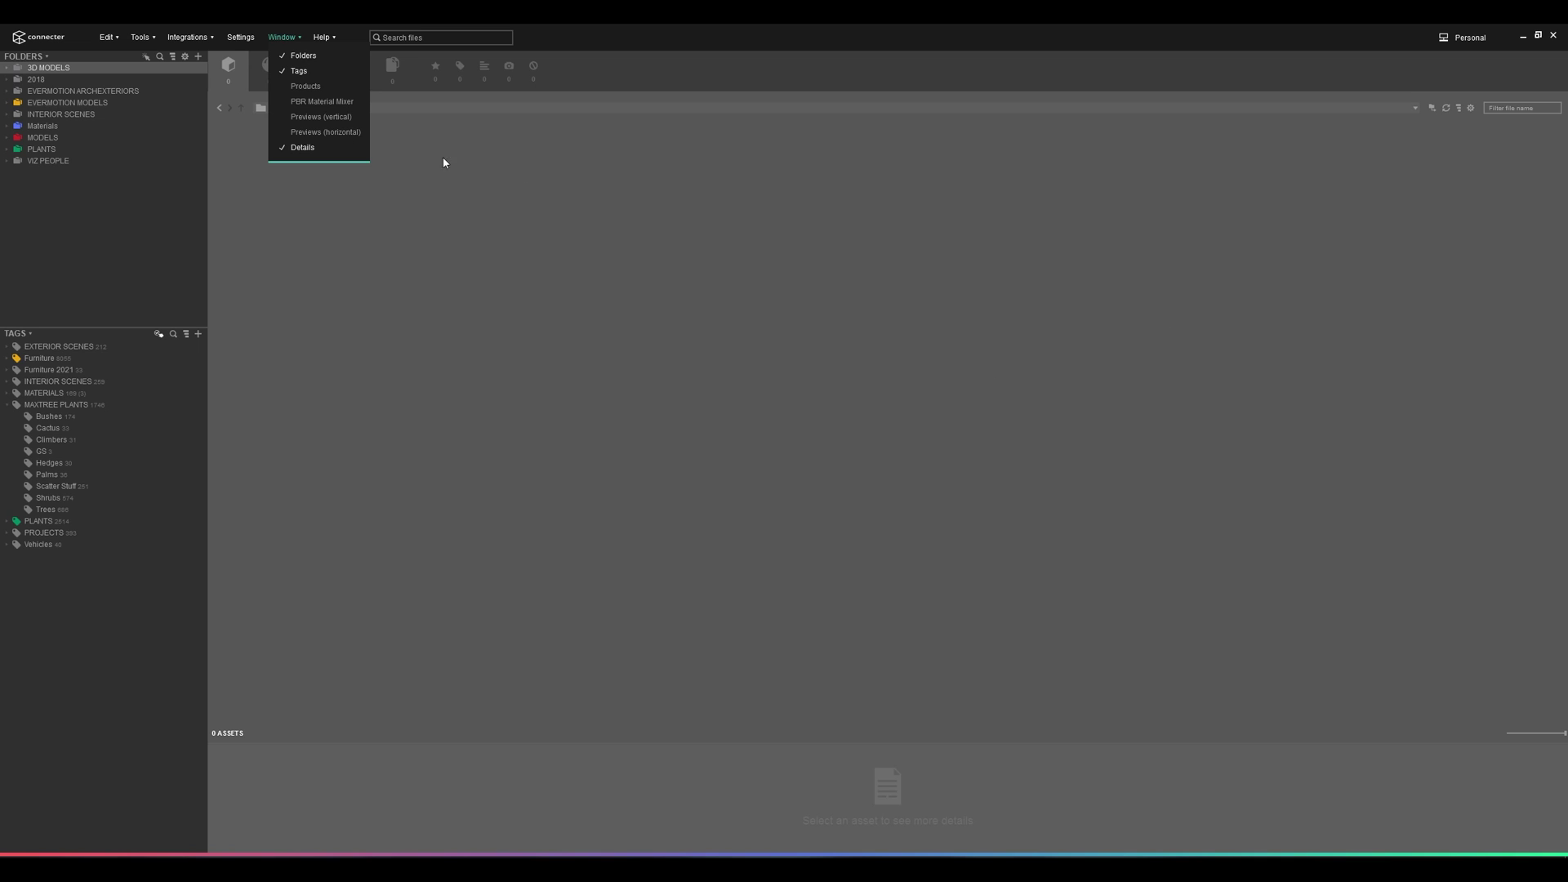
{"action": "left_click", "coordinate": [318, 87]}
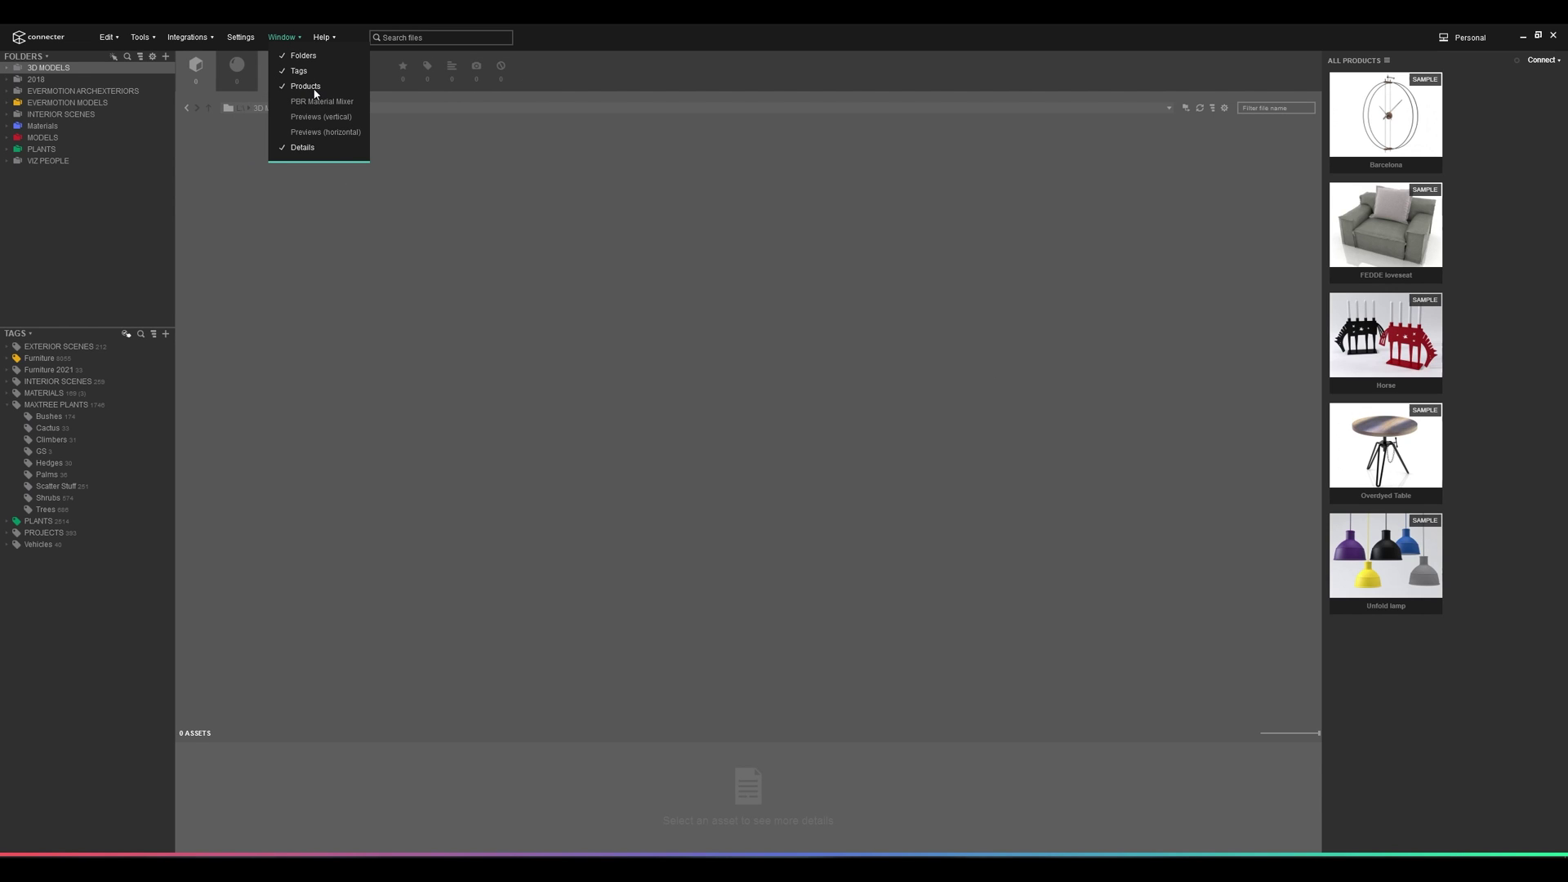
{"action": "left_click", "coordinate": [315, 88]}
{"action": "left_click", "coordinate": [310, 101]}
{"action": "left_click", "coordinate": [312, 102]}
{"action": "left_click", "coordinate": [327, 117]}
{"action": "left_click", "coordinate": [323, 119]}
{"action": "left_click", "coordinate": [318, 131]}
{"action": "left_click", "coordinate": [315, 132]}
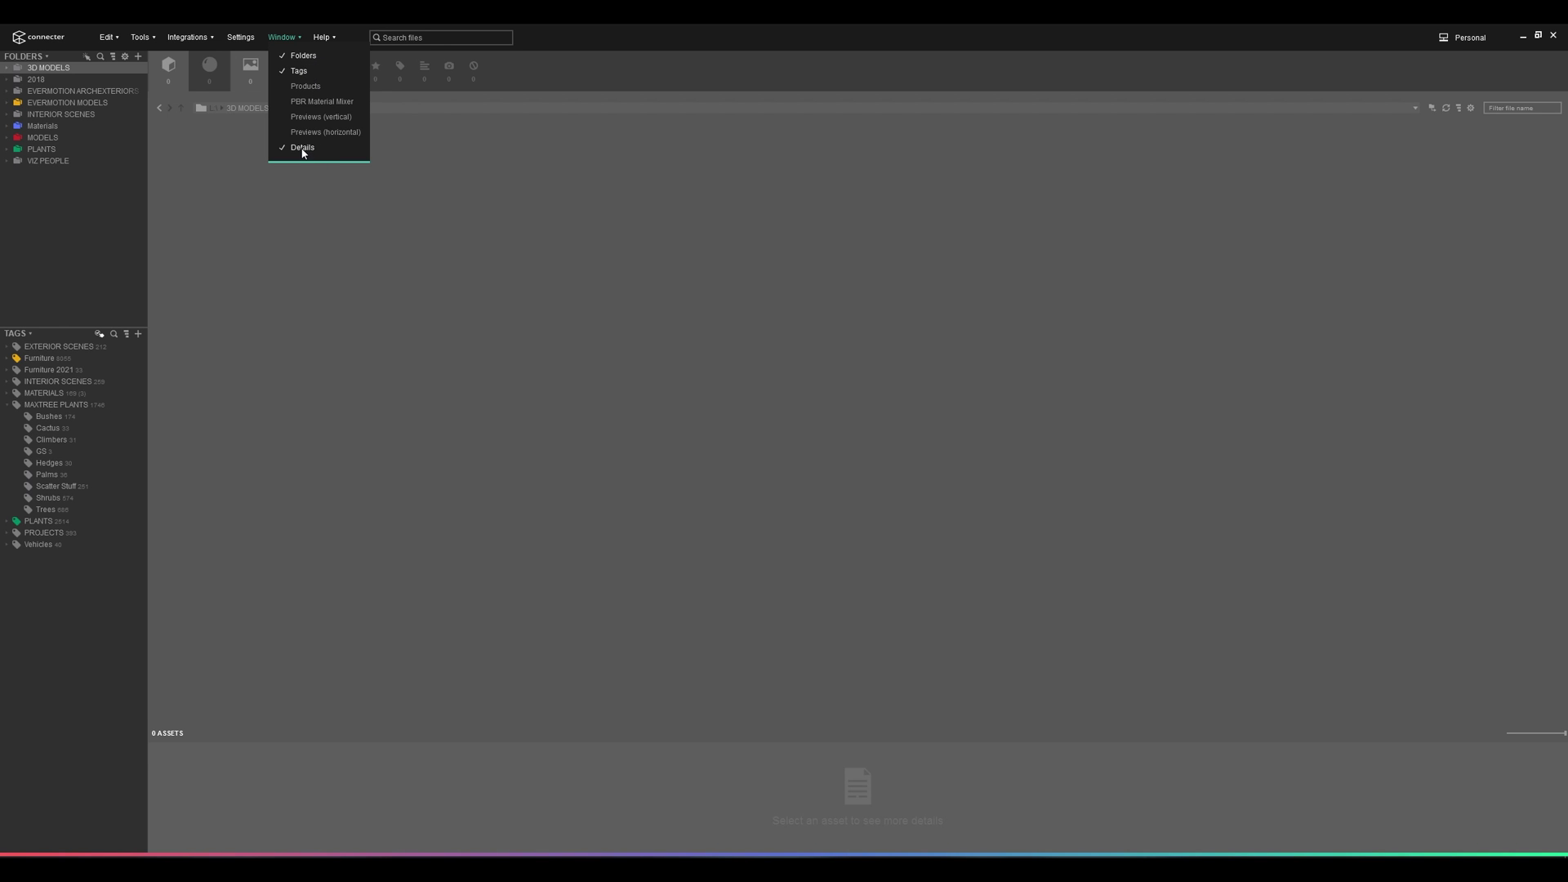
{"action": "left_click", "coordinate": [103, 205]}
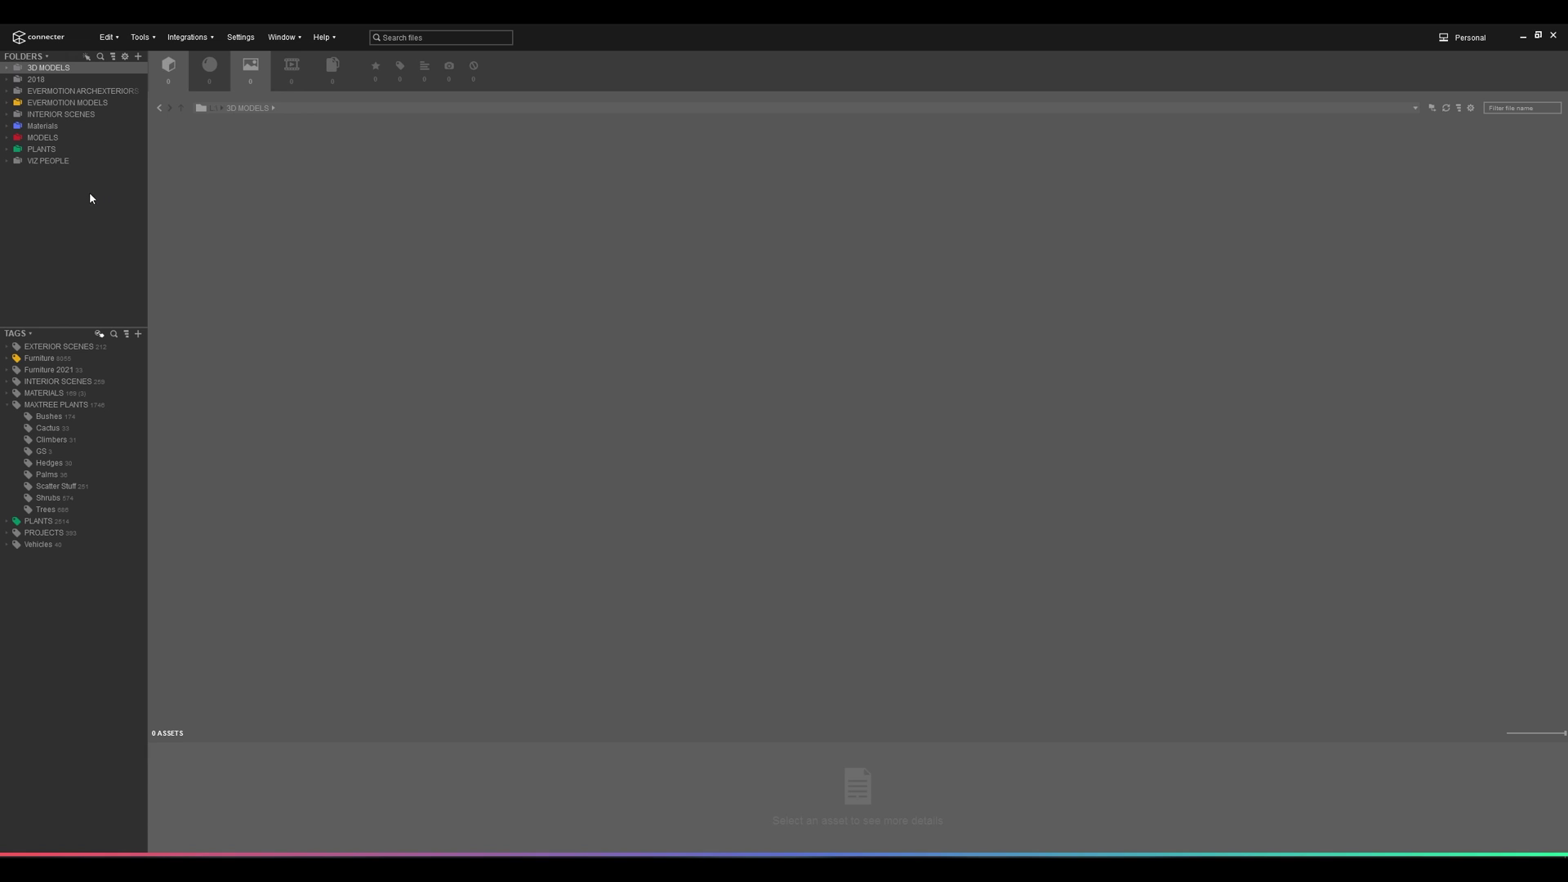
Step: Collapse the MAXTREE PLANTS tag, expand the Furniture tag and display the assets tagged SEATING
{"action": "left_click", "coordinate": [139, 57]}
{"action": "key", "text": "Escape"}
{"action": "left_click", "coordinate": [7, 415]}
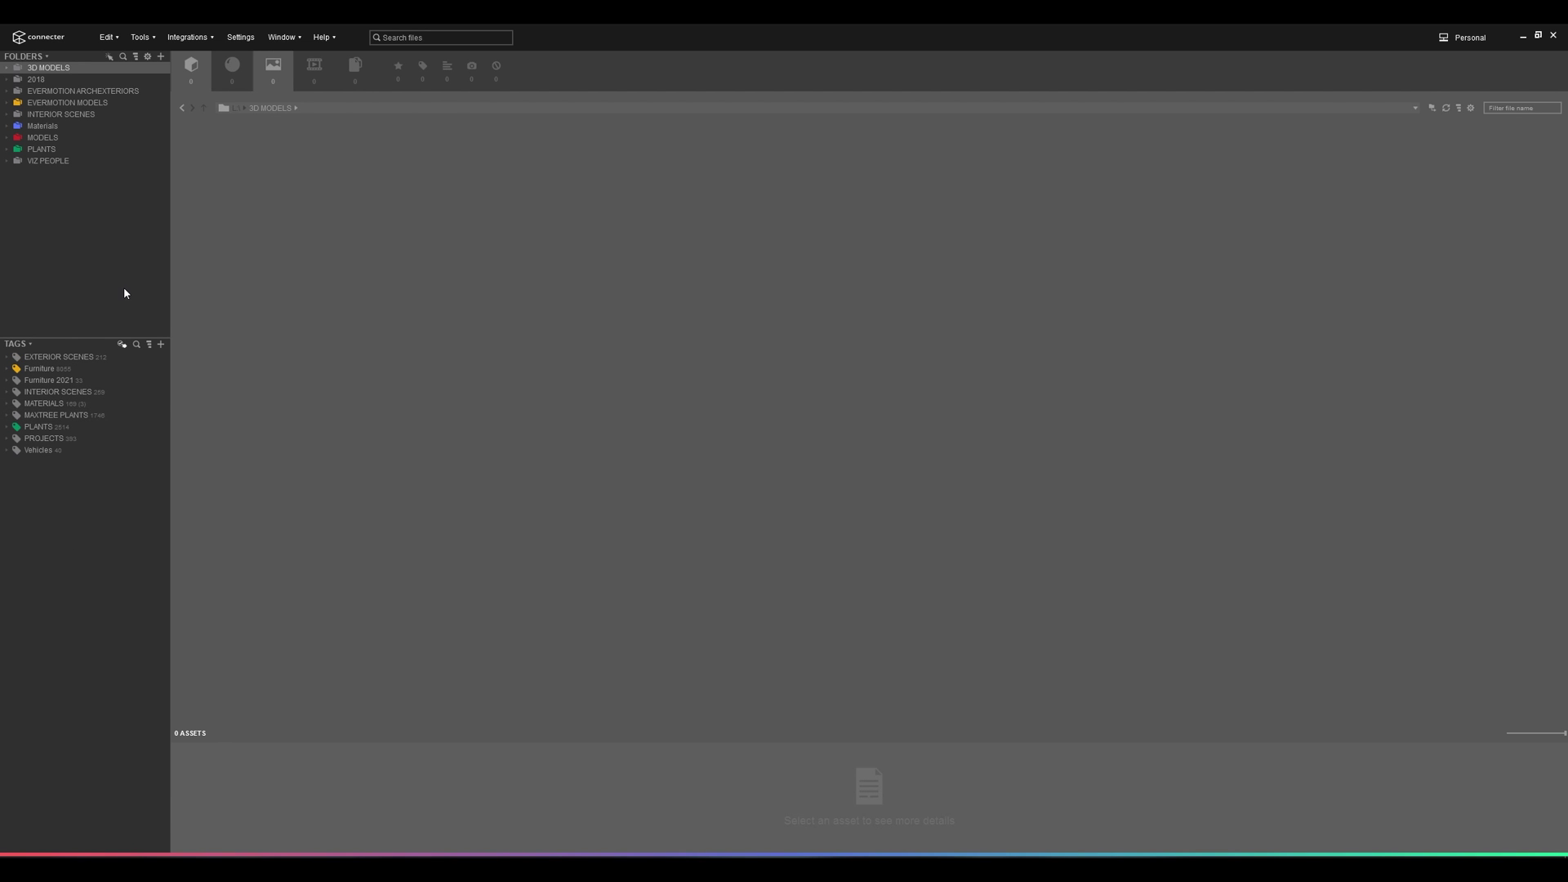
{"action": "left_click", "coordinate": [7, 368]}
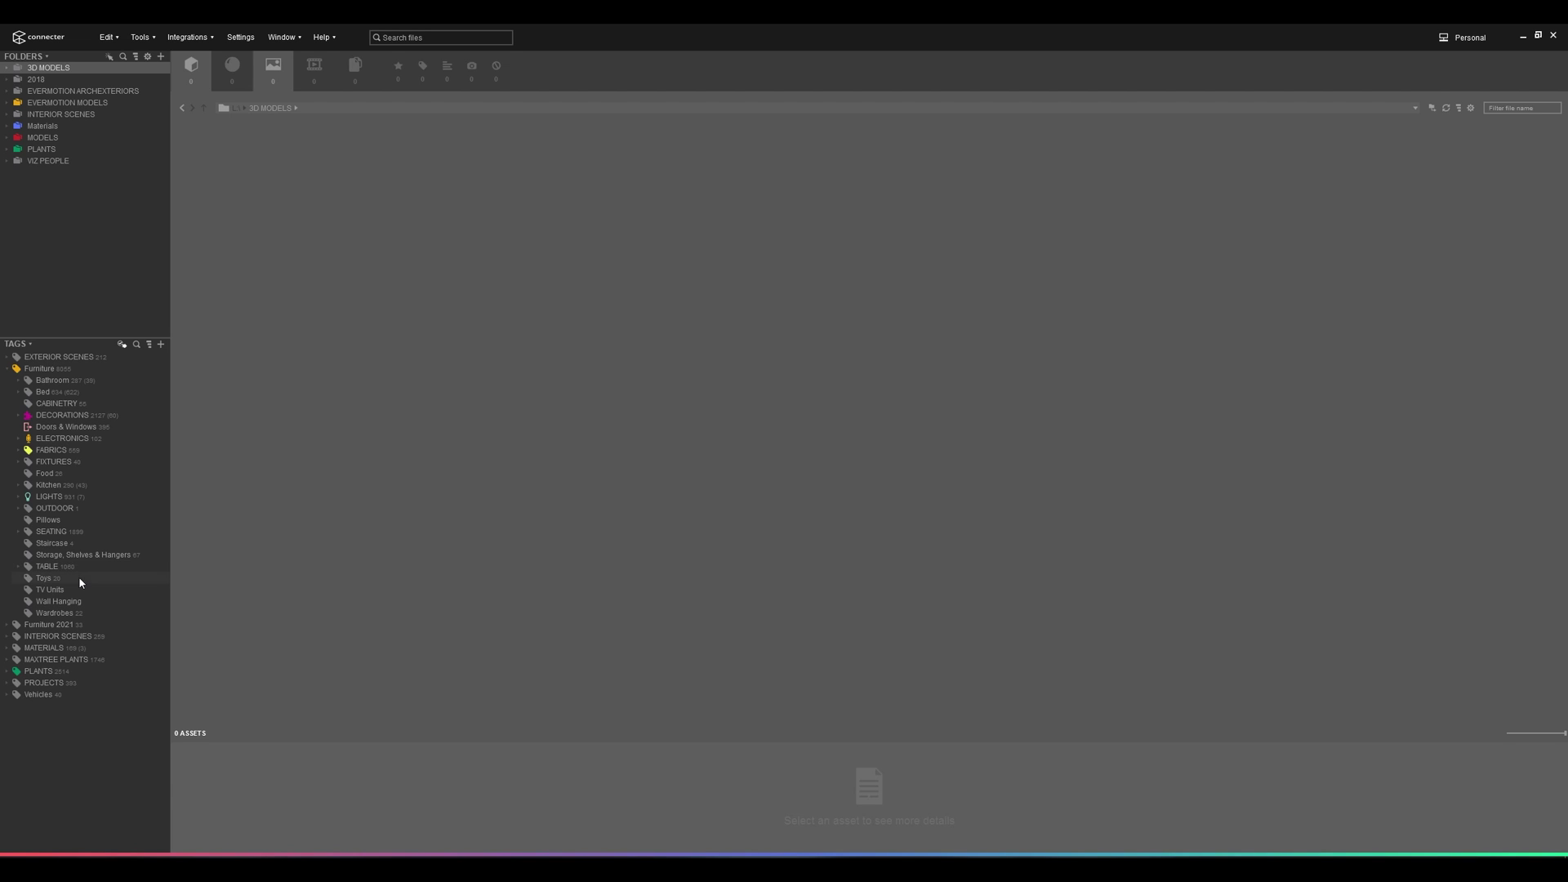
{"action": "left_click", "coordinate": [49, 534]}
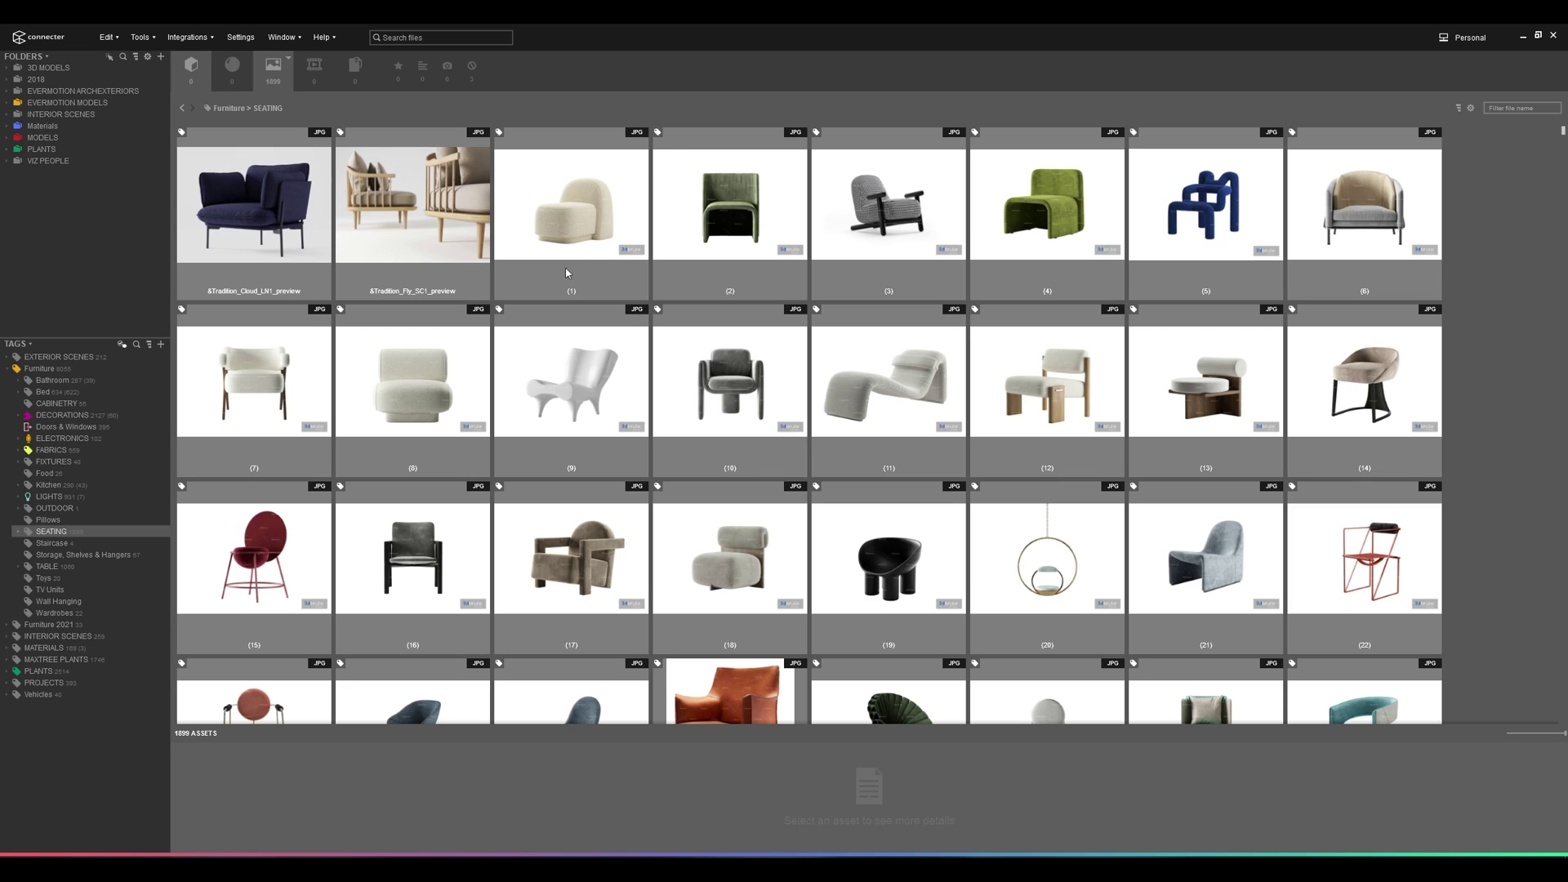
Step: Browse the assets under the SEATING subtags Dining, Exterior, Lounge, Ottoman and Sofa, and collapse SEATING
{"action": "left_click", "coordinate": [19, 532]}
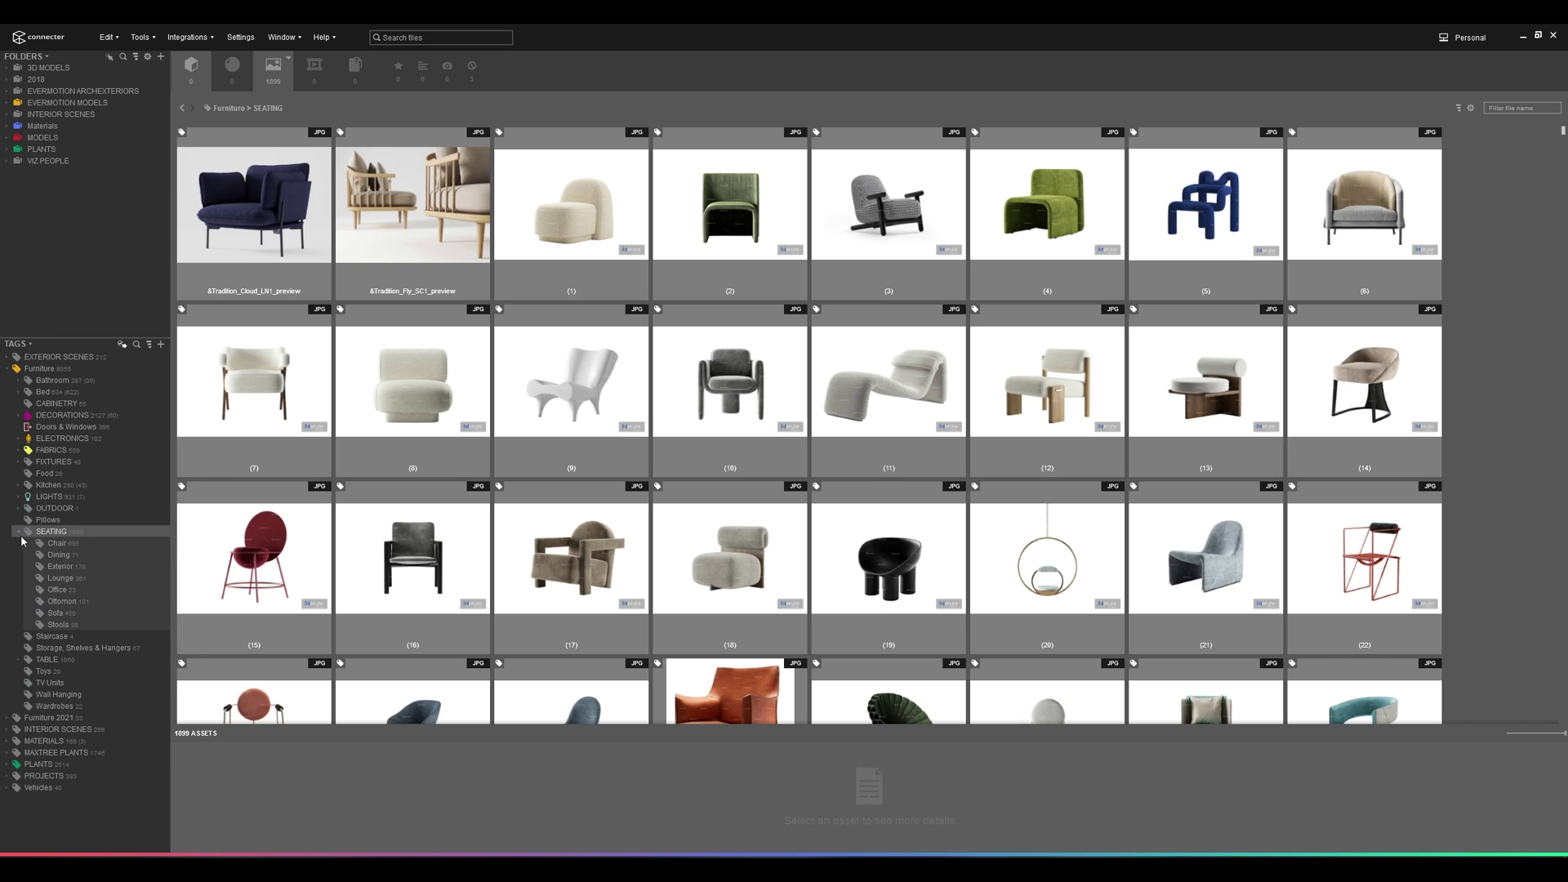
{"action": "left_click", "coordinate": [65, 553]}
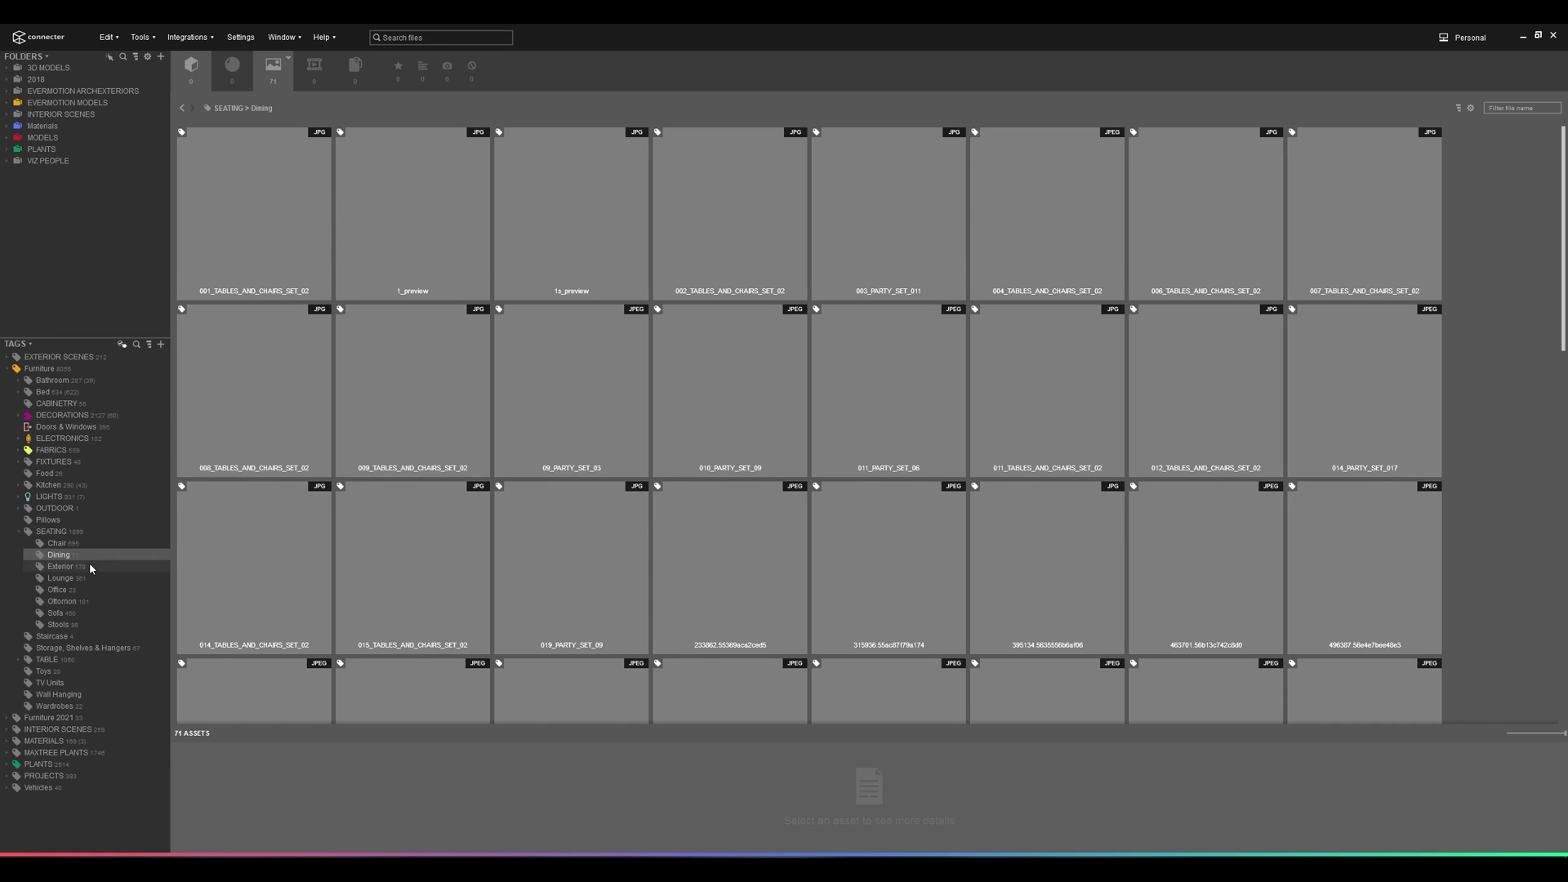
{"action": "left_click", "coordinate": [90, 565]}
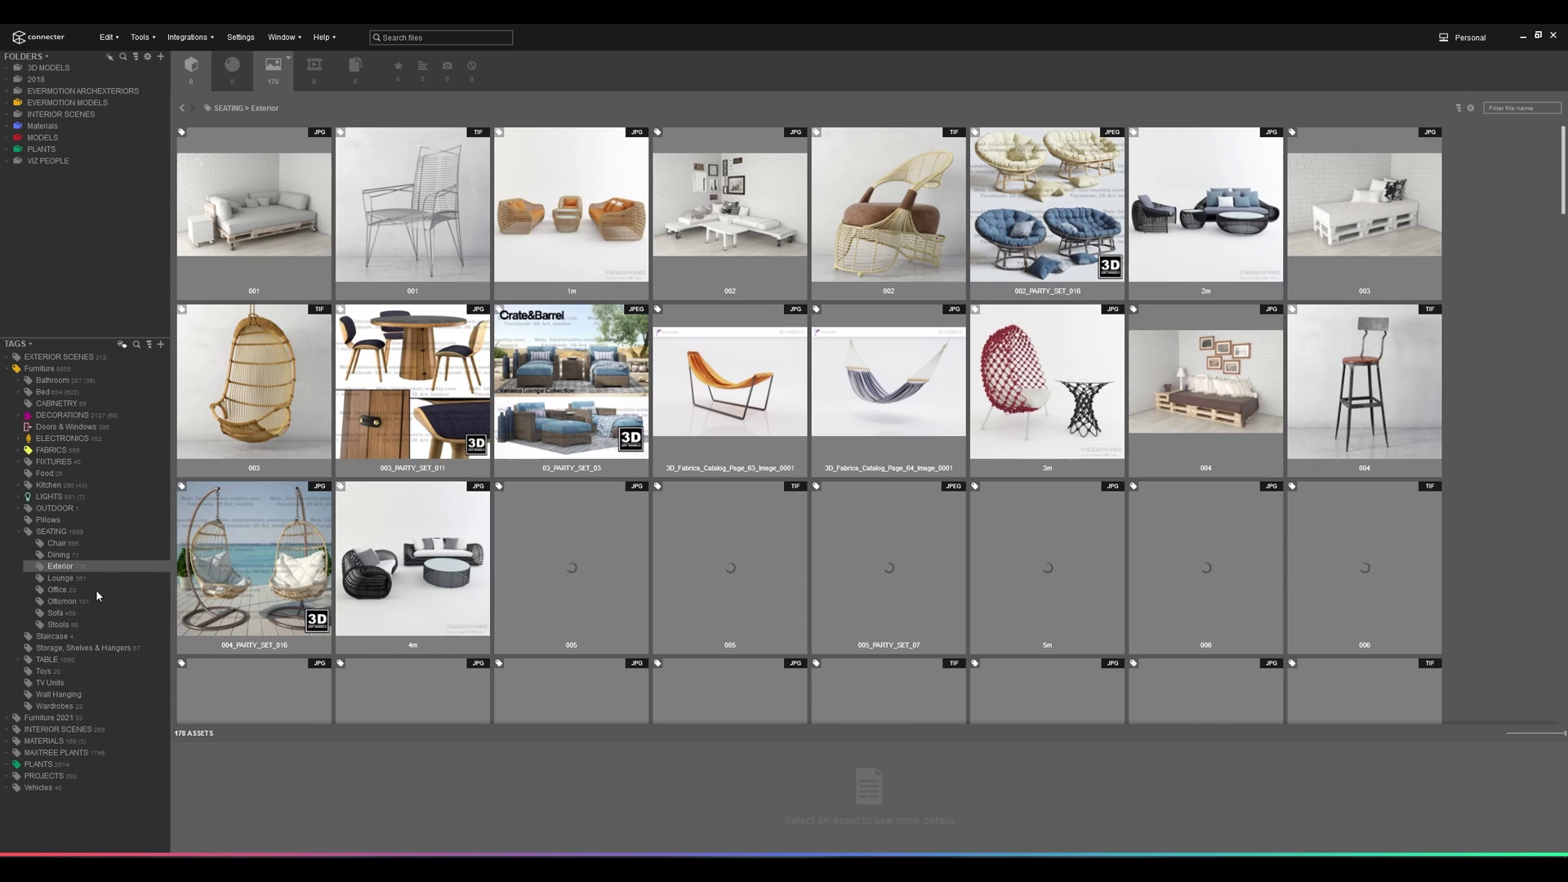
{"action": "left_click", "coordinate": [84, 576]}
{"action": "left_click", "coordinate": [85, 600]}
{"action": "left_click", "coordinate": [85, 614]}
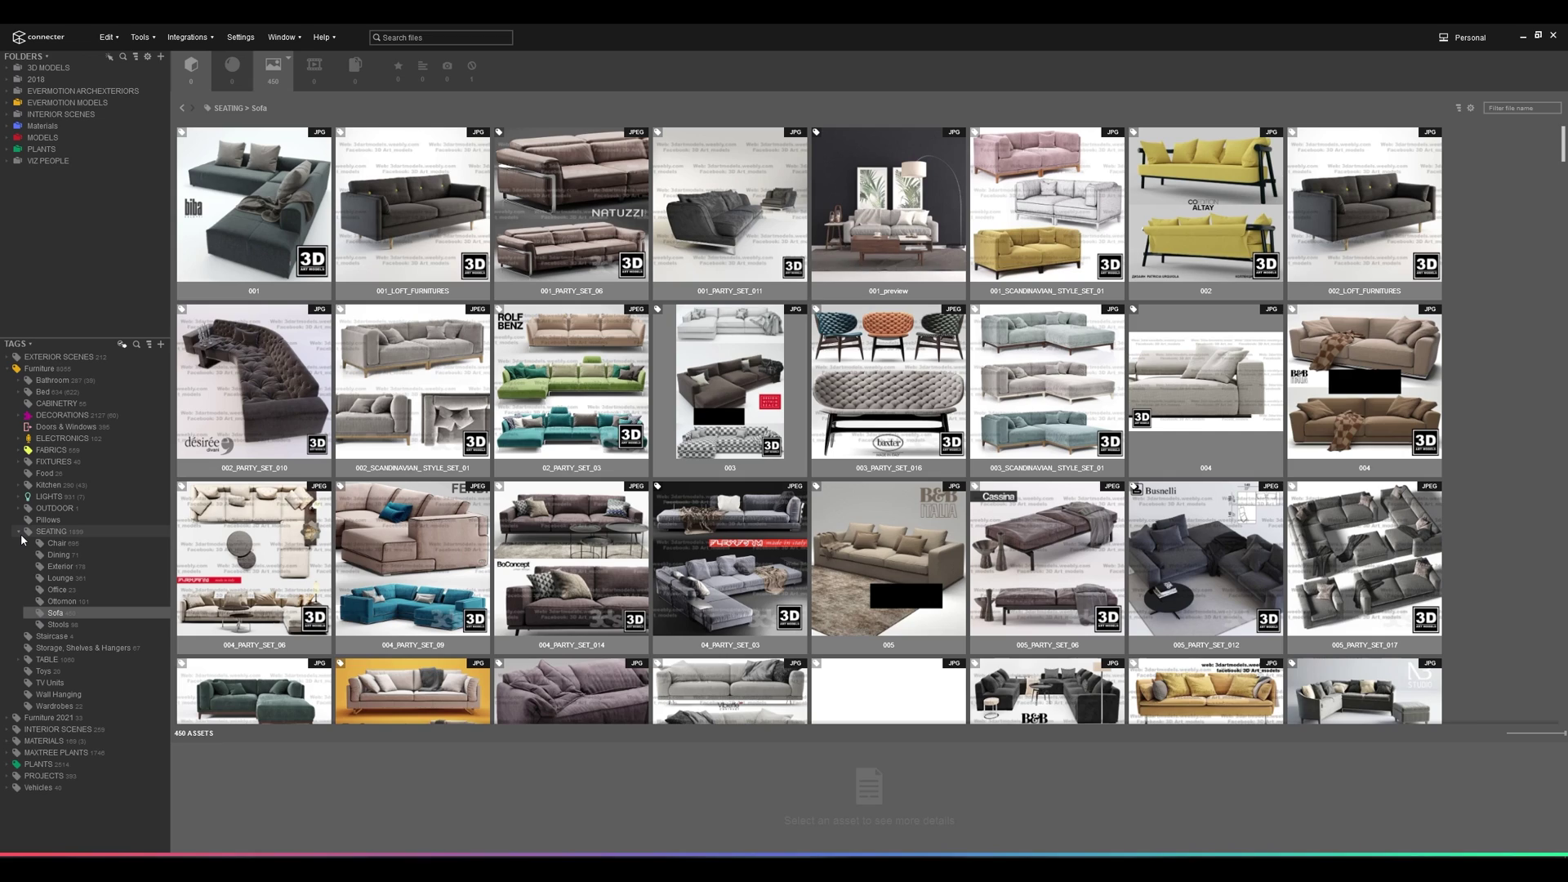
{"action": "left_click", "coordinate": [19, 532]}
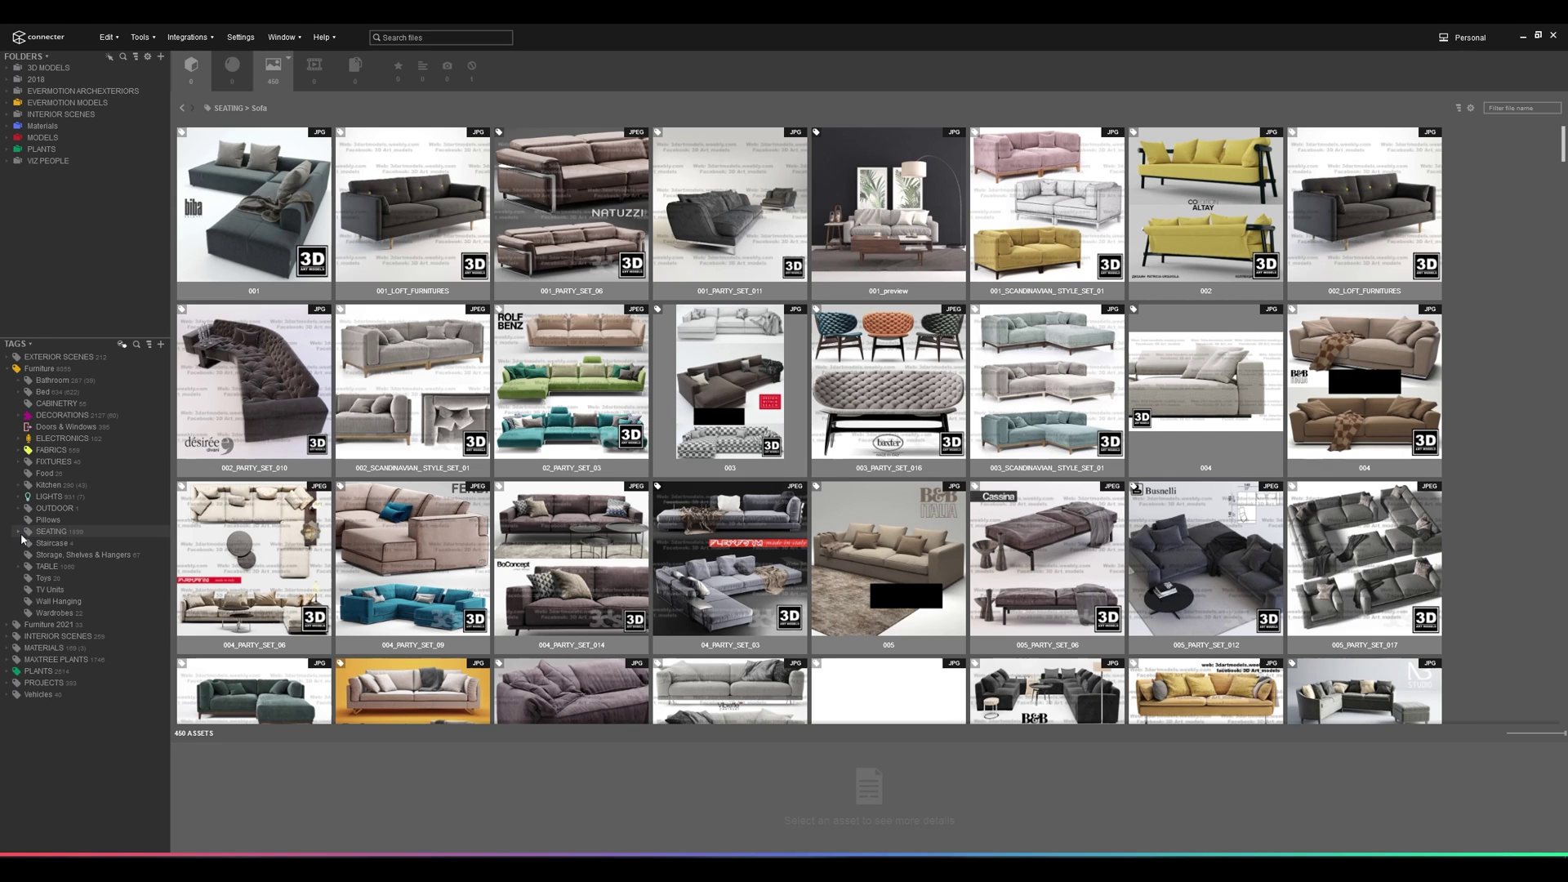
Step: View the colour choices available for the Furniture tag and close them without picking a new colour
{"action": "left_click", "coordinate": [8, 369]}
{"action": "left_click", "coordinate": [7, 369]}
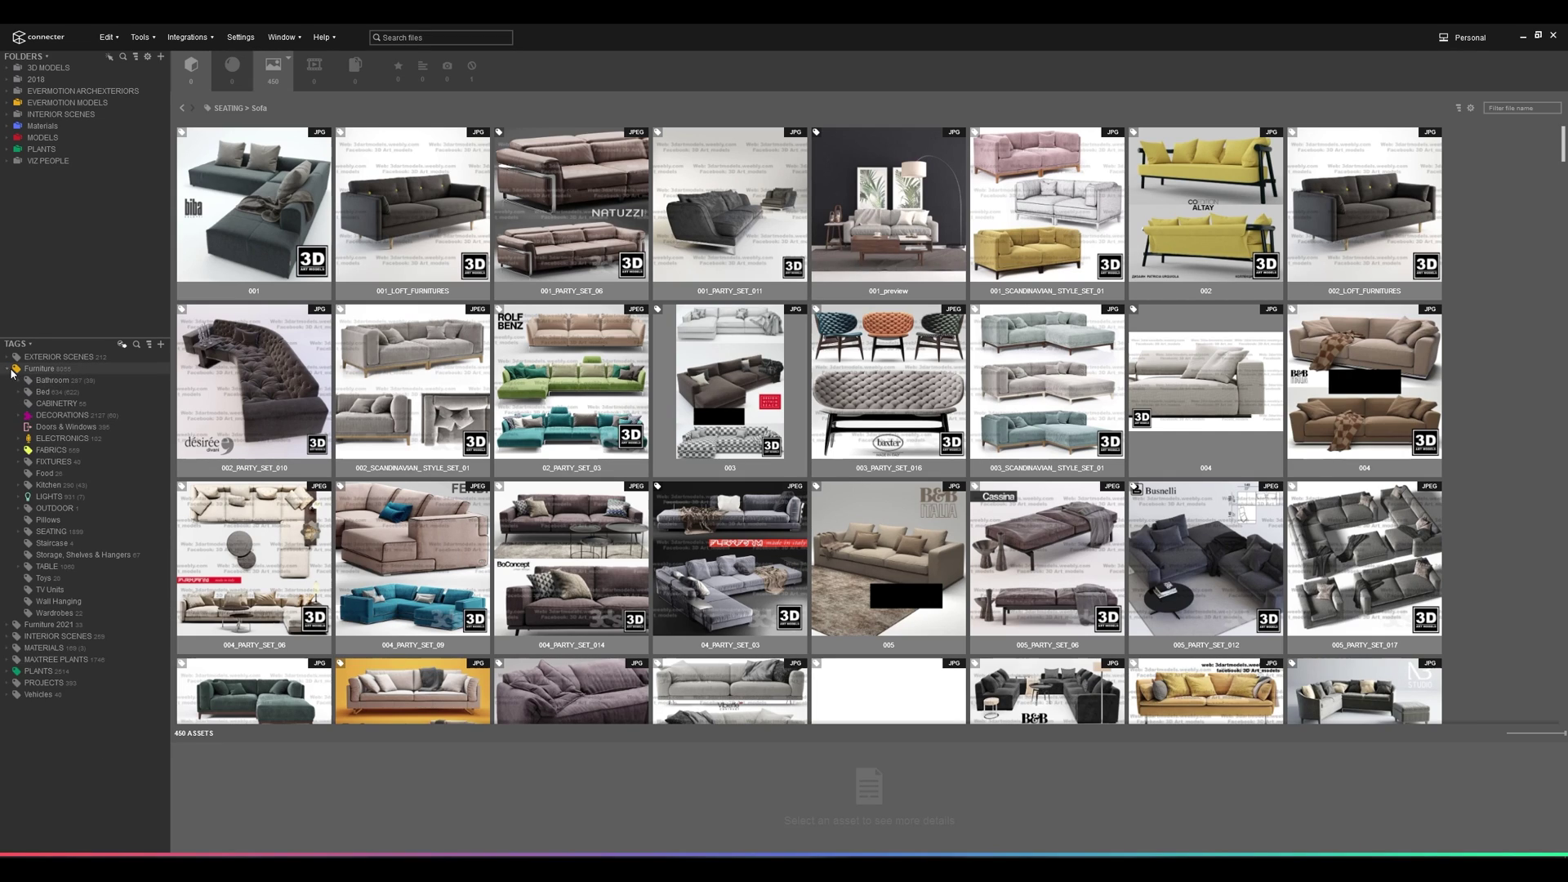
{"action": "right_click", "coordinate": [25, 370]}
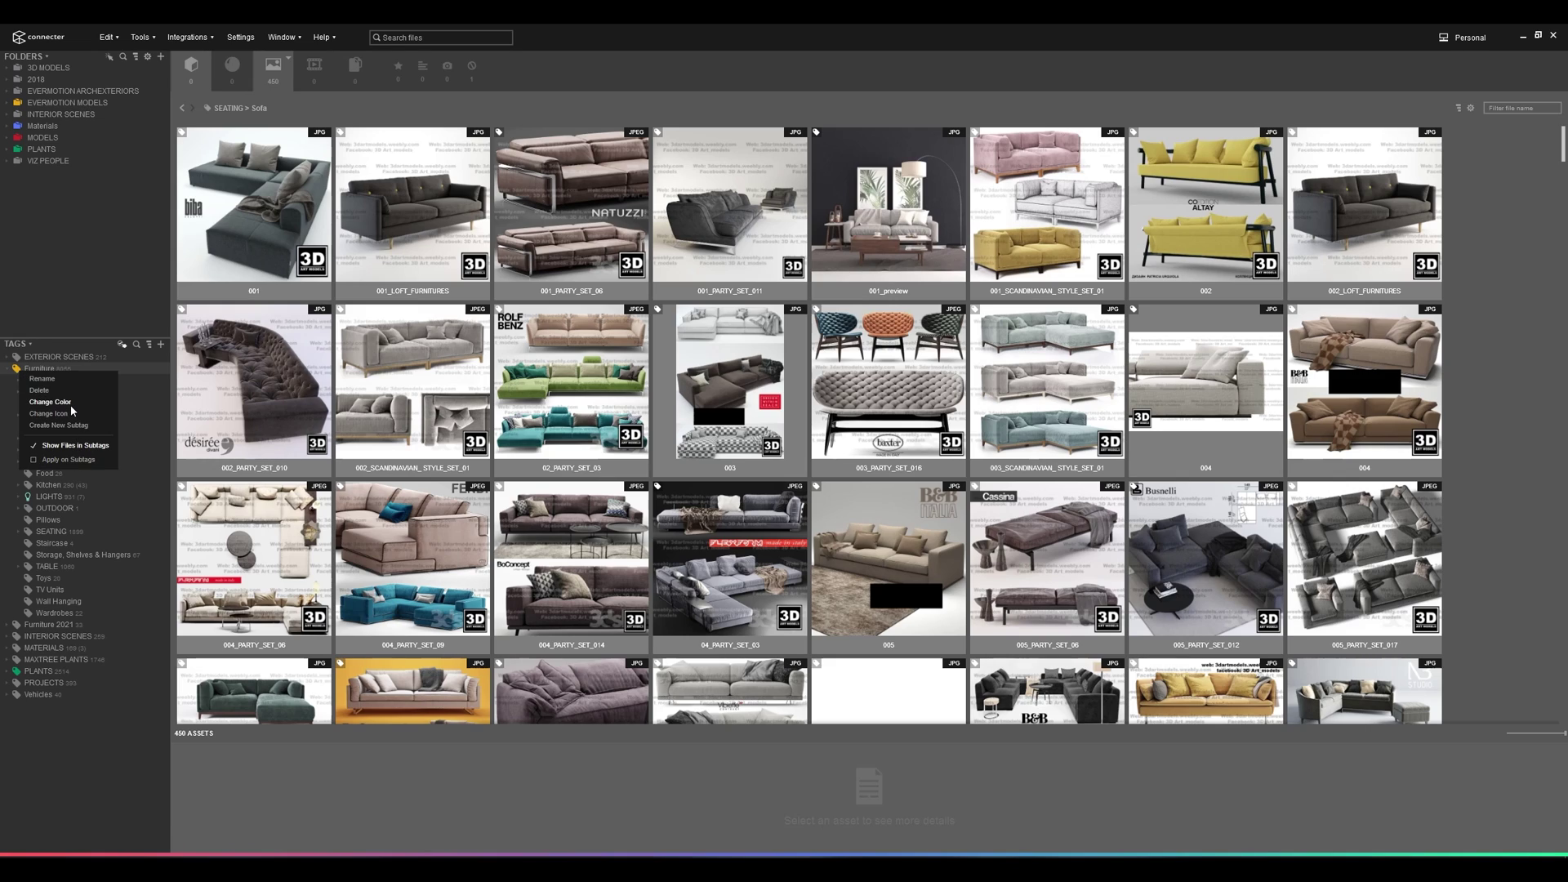
{"action": "left_click", "coordinate": [49, 402]}
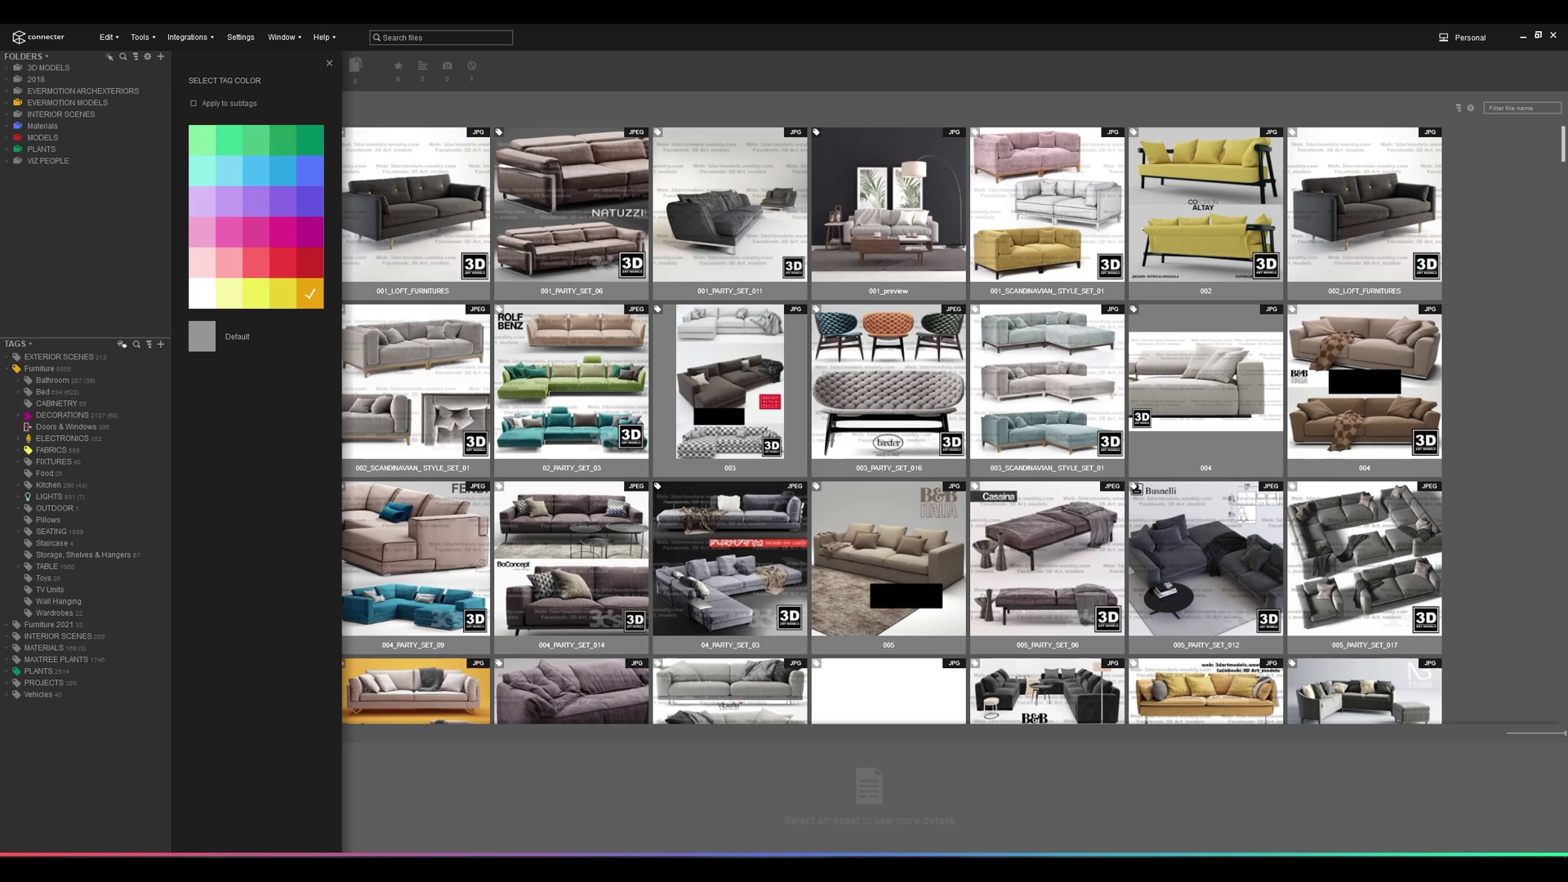
{"action": "left_click", "coordinate": [330, 64]}
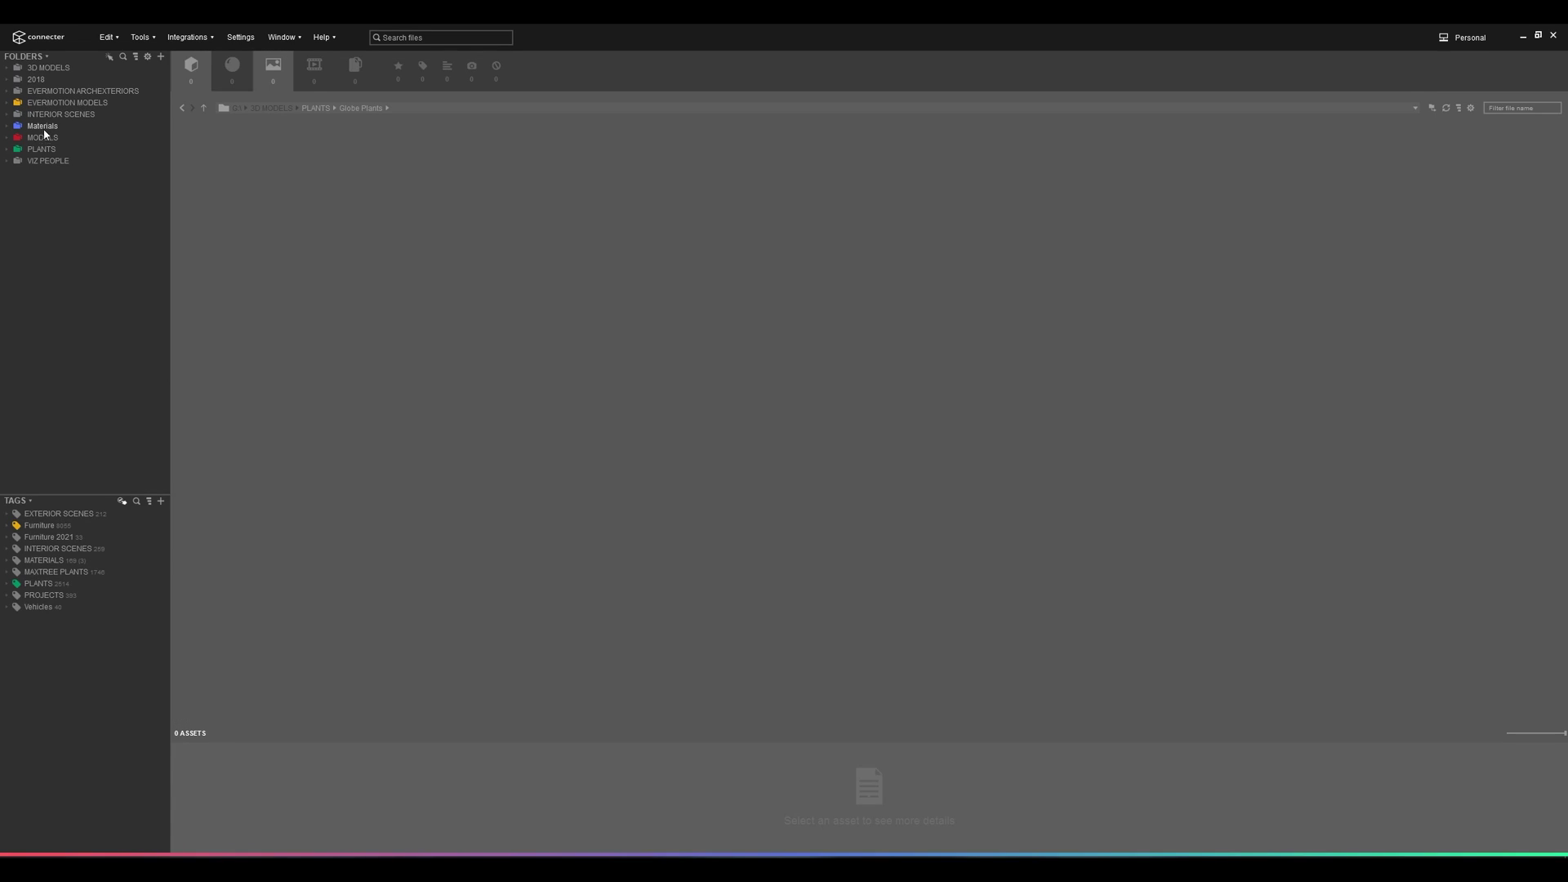
Step: Expand the EVERMOTION MODELS folder and display the contents of Archmodels Vol 75 - Plants
{"action": "left_click", "coordinate": [7, 103]}
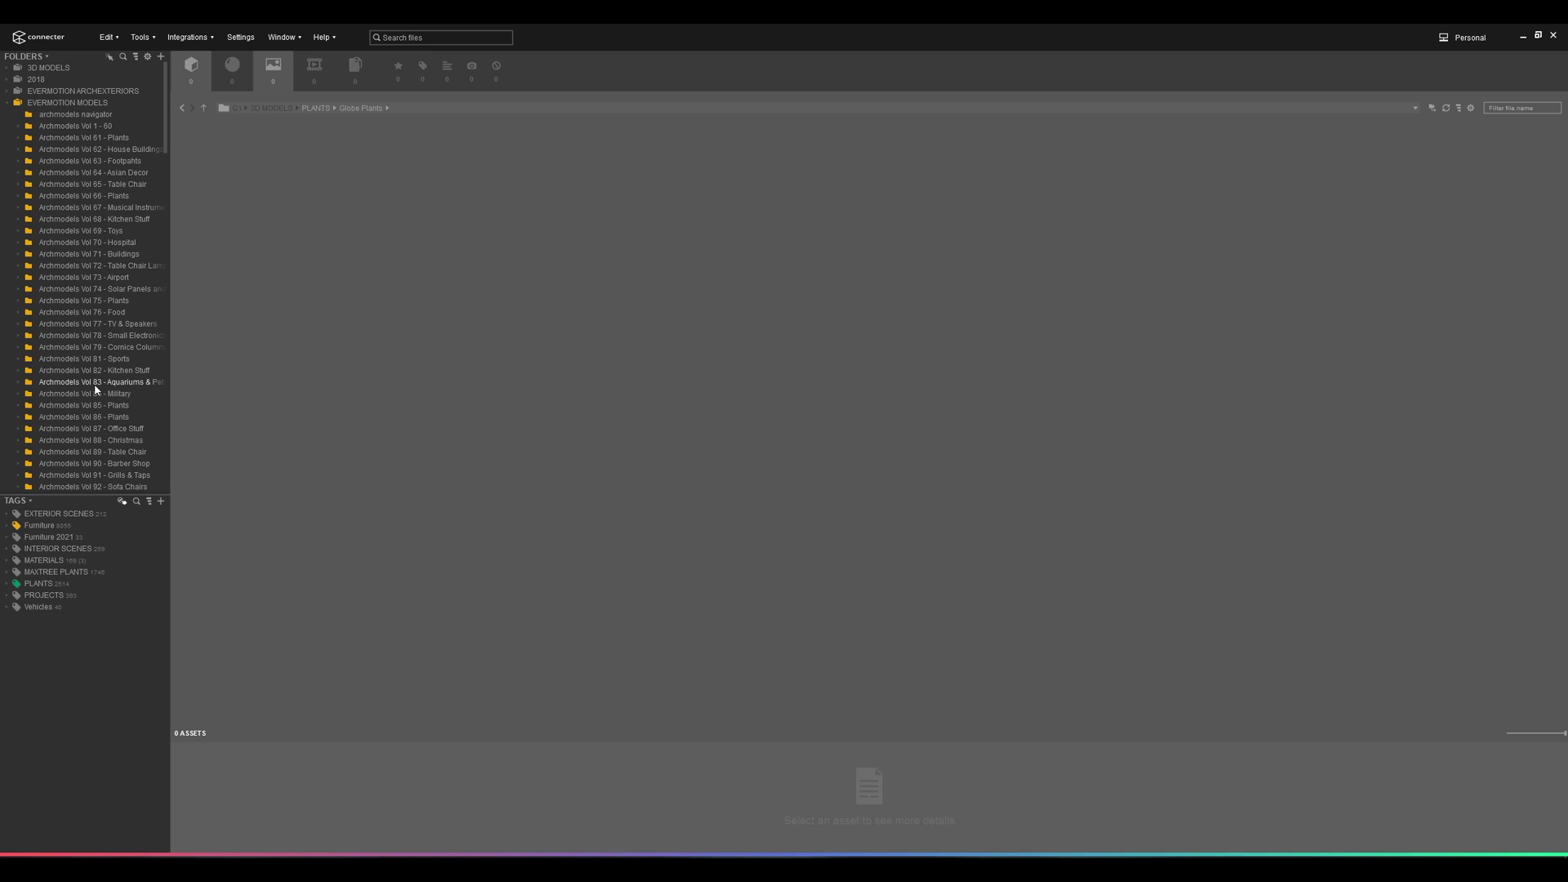
{"action": "scroll", "coordinate": [98, 284], "scroll_direction": "down", "scroll_amount": 1}
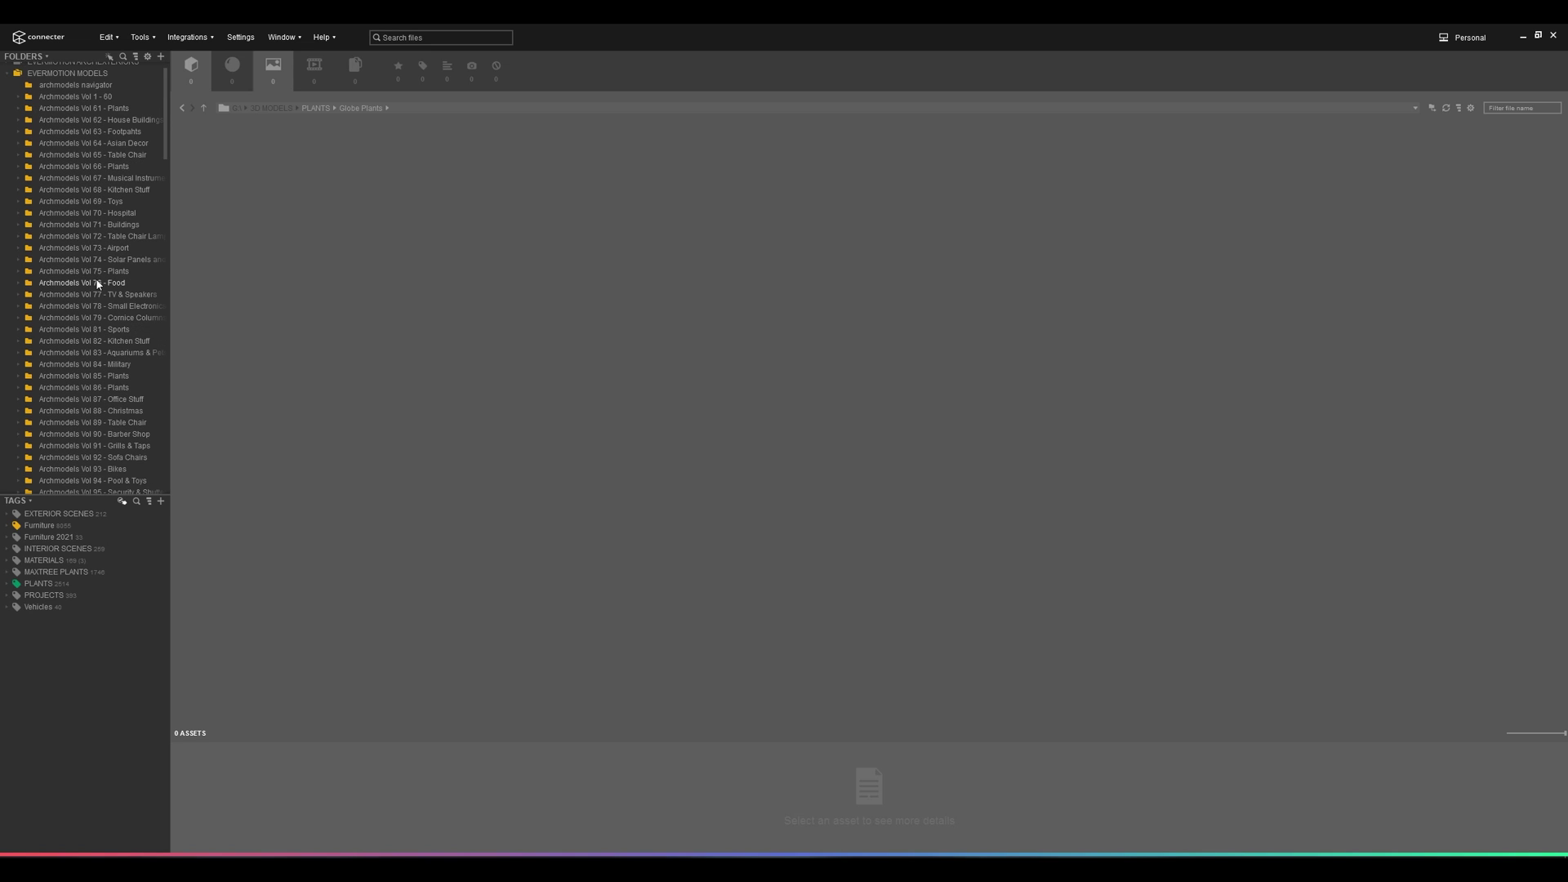
{"action": "left_click", "coordinate": [92, 275]}
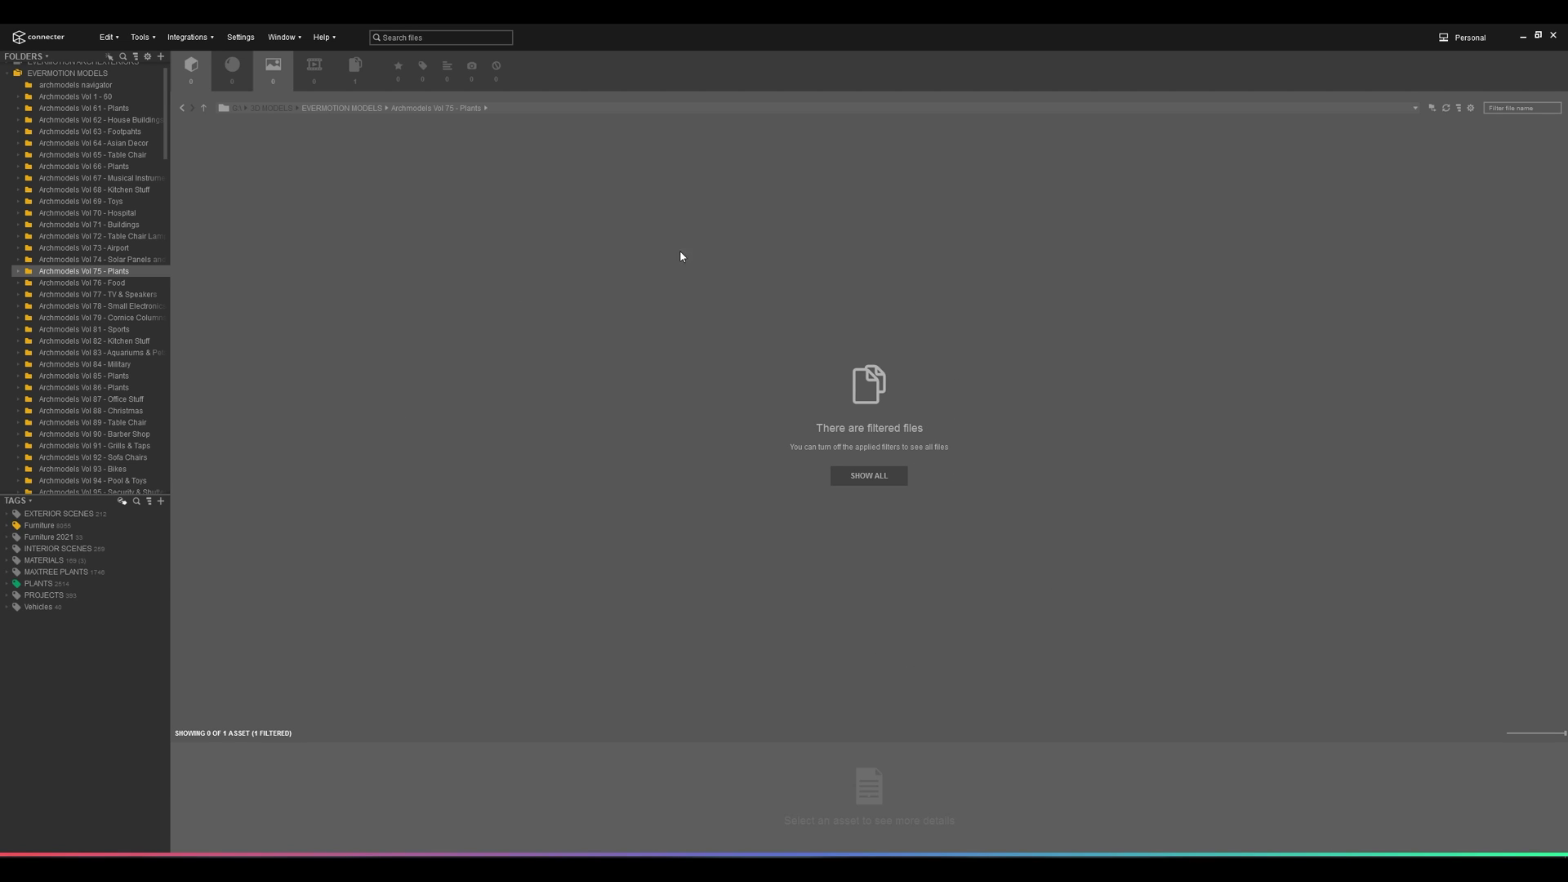
Step: Expand the Archmodels Vol 75 - Plants folder and turn on Show Files in Subfolders for it
{"action": "right_click", "coordinate": [73, 276]}
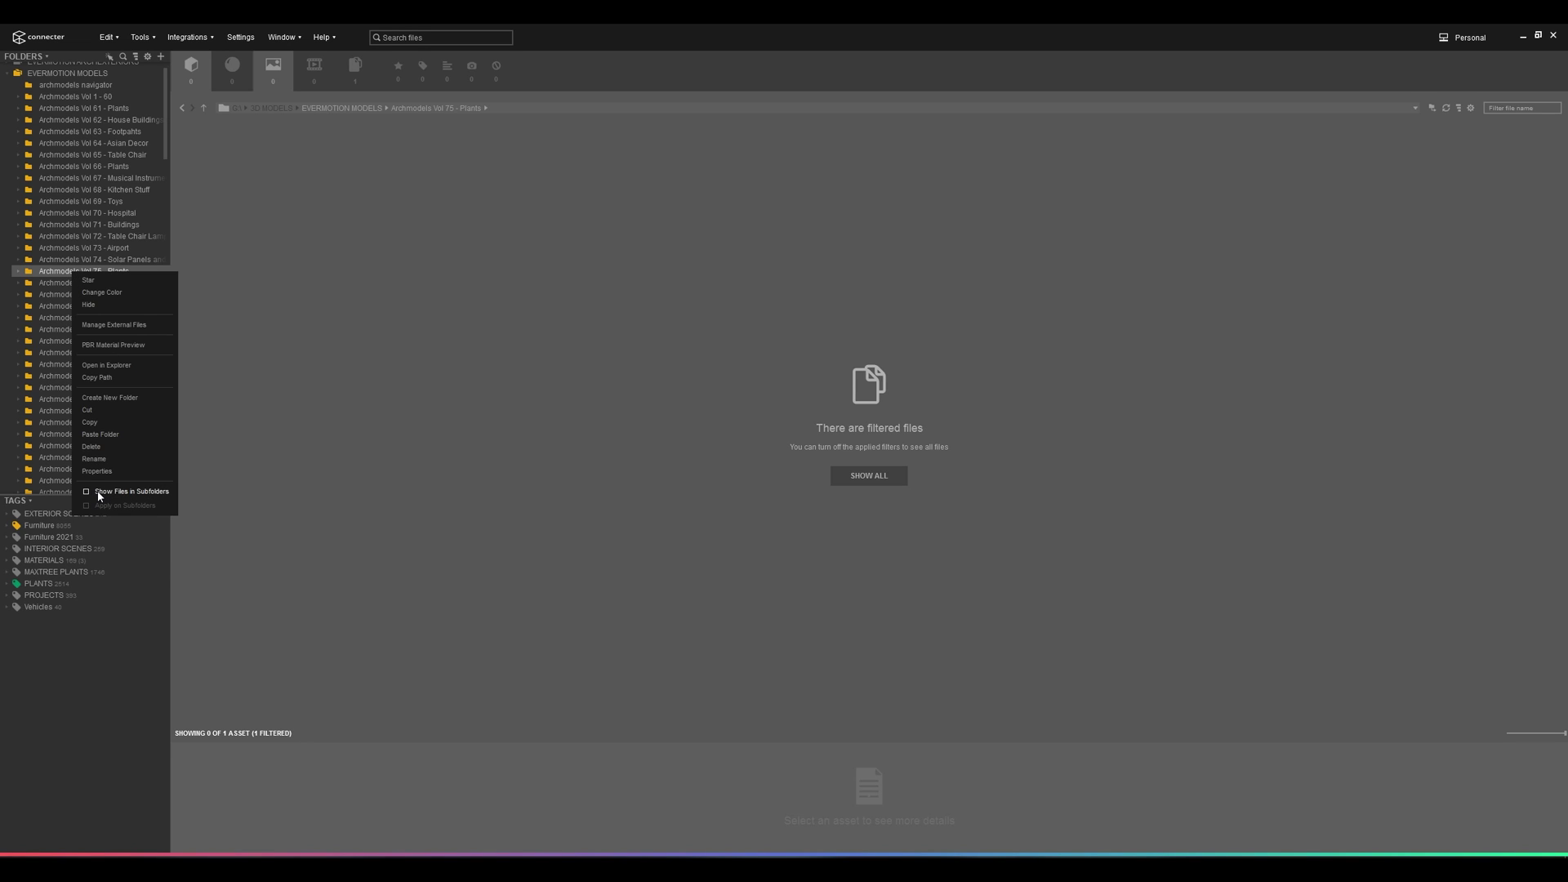
{"action": "left_click", "coordinate": [32, 278]}
{"action": "left_click", "coordinate": [19, 273]}
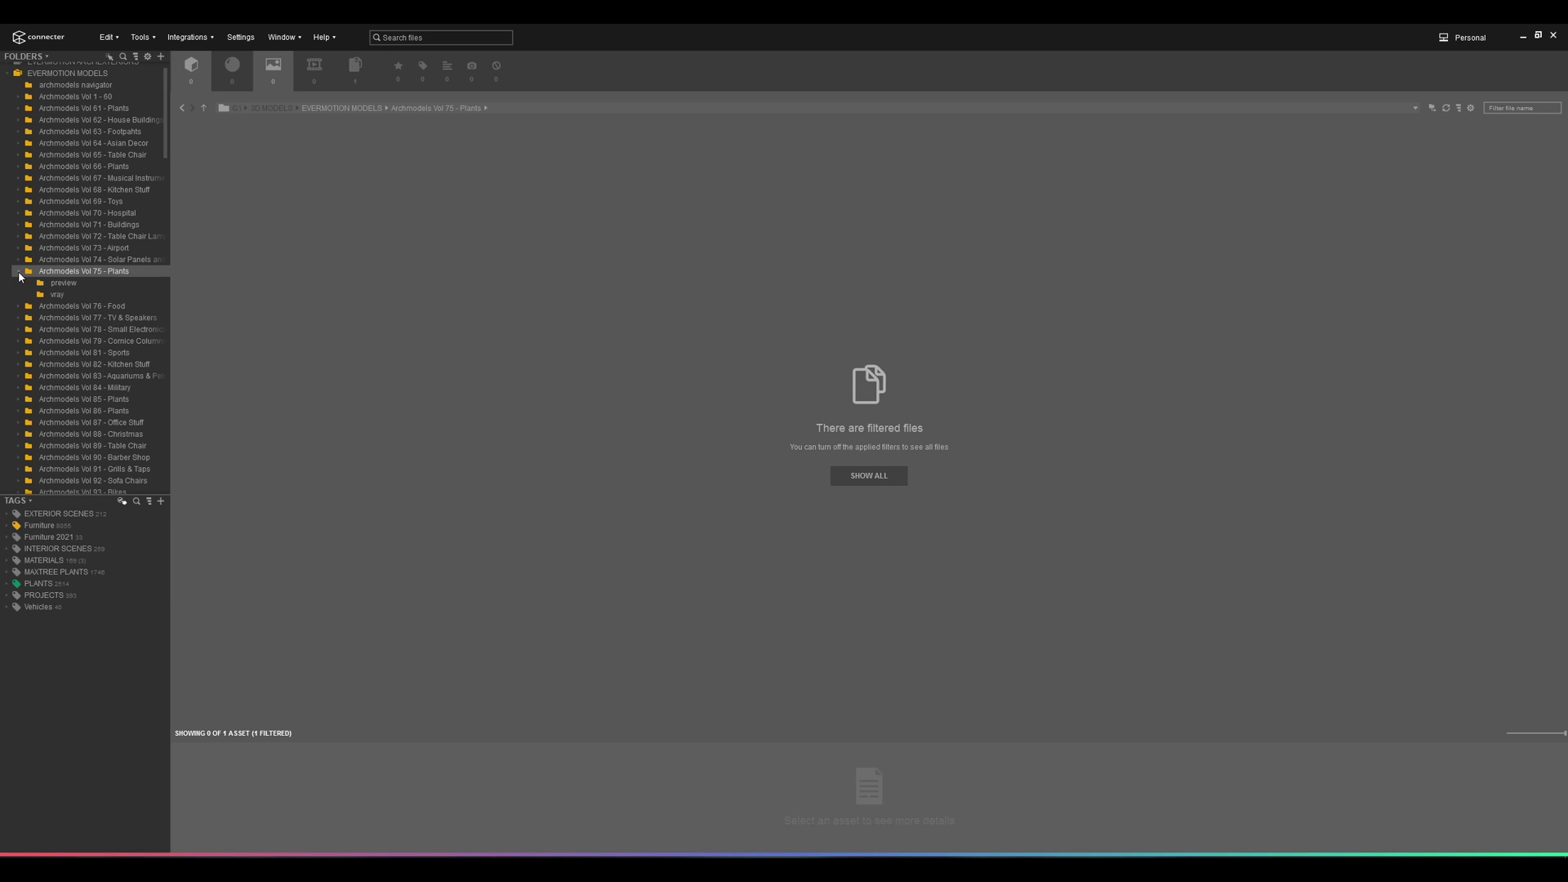
{"action": "right_click", "coordinate": [62, 277]}
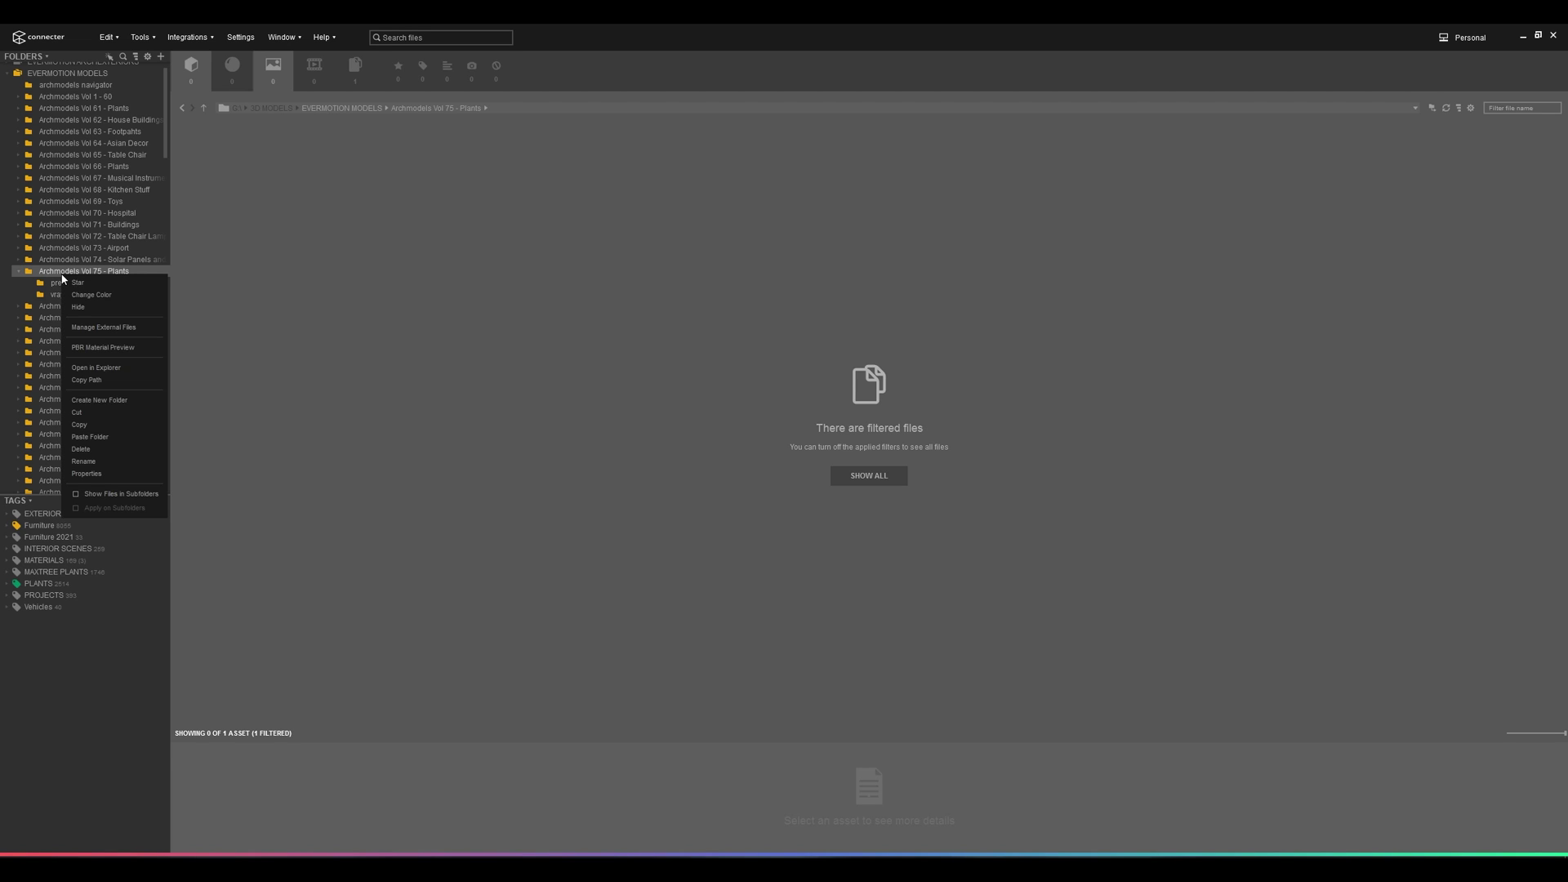
{"action": "left_click", "coordinate": [107, 494]}
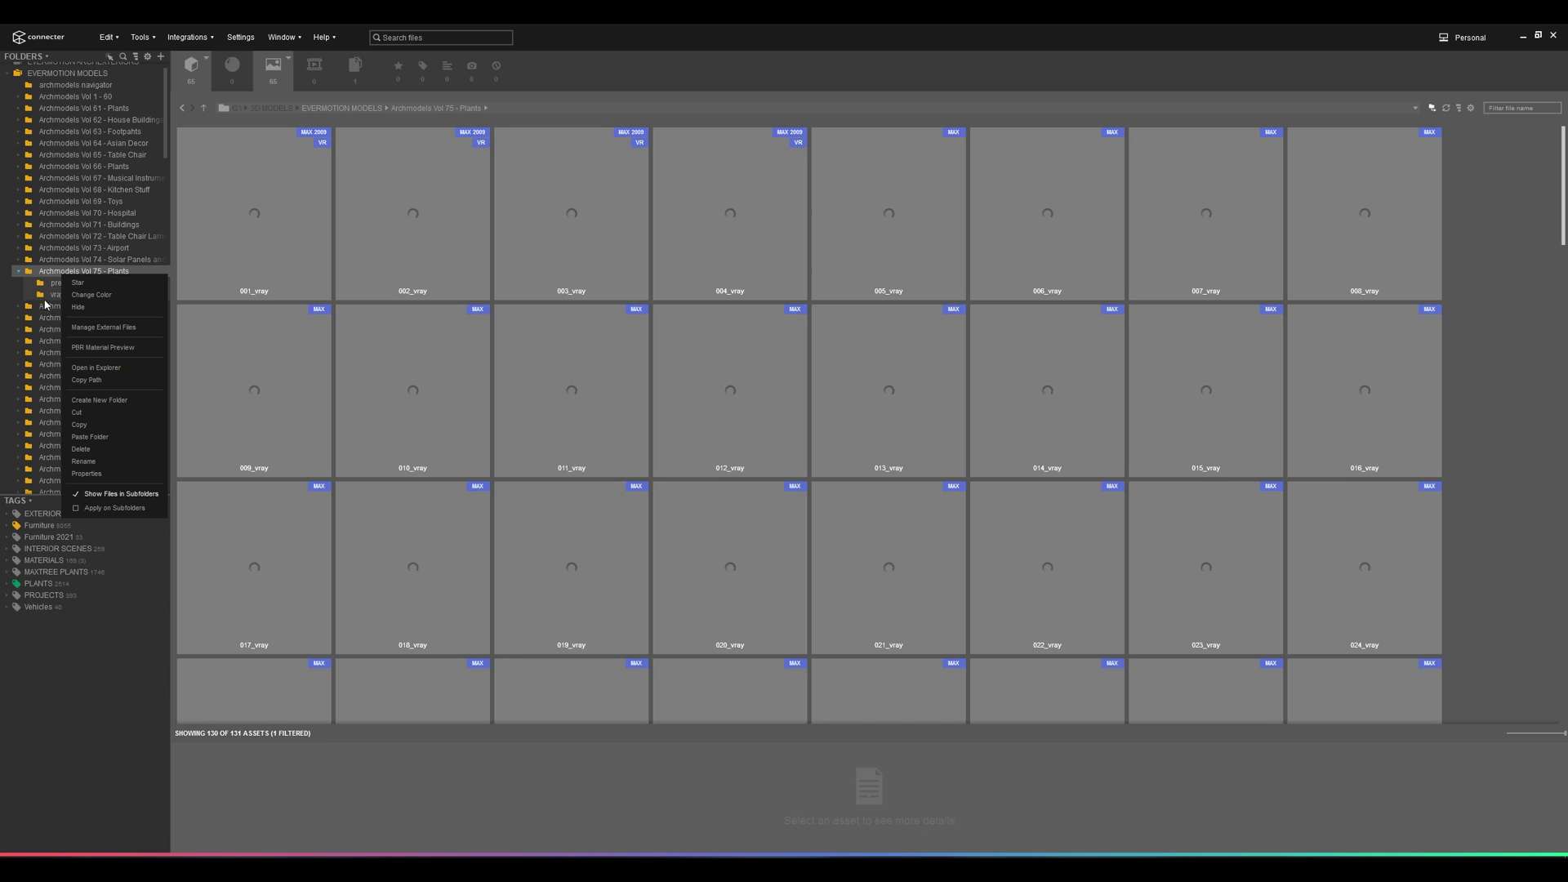
{"action": "left_click", "coordinate": [71, 275]}
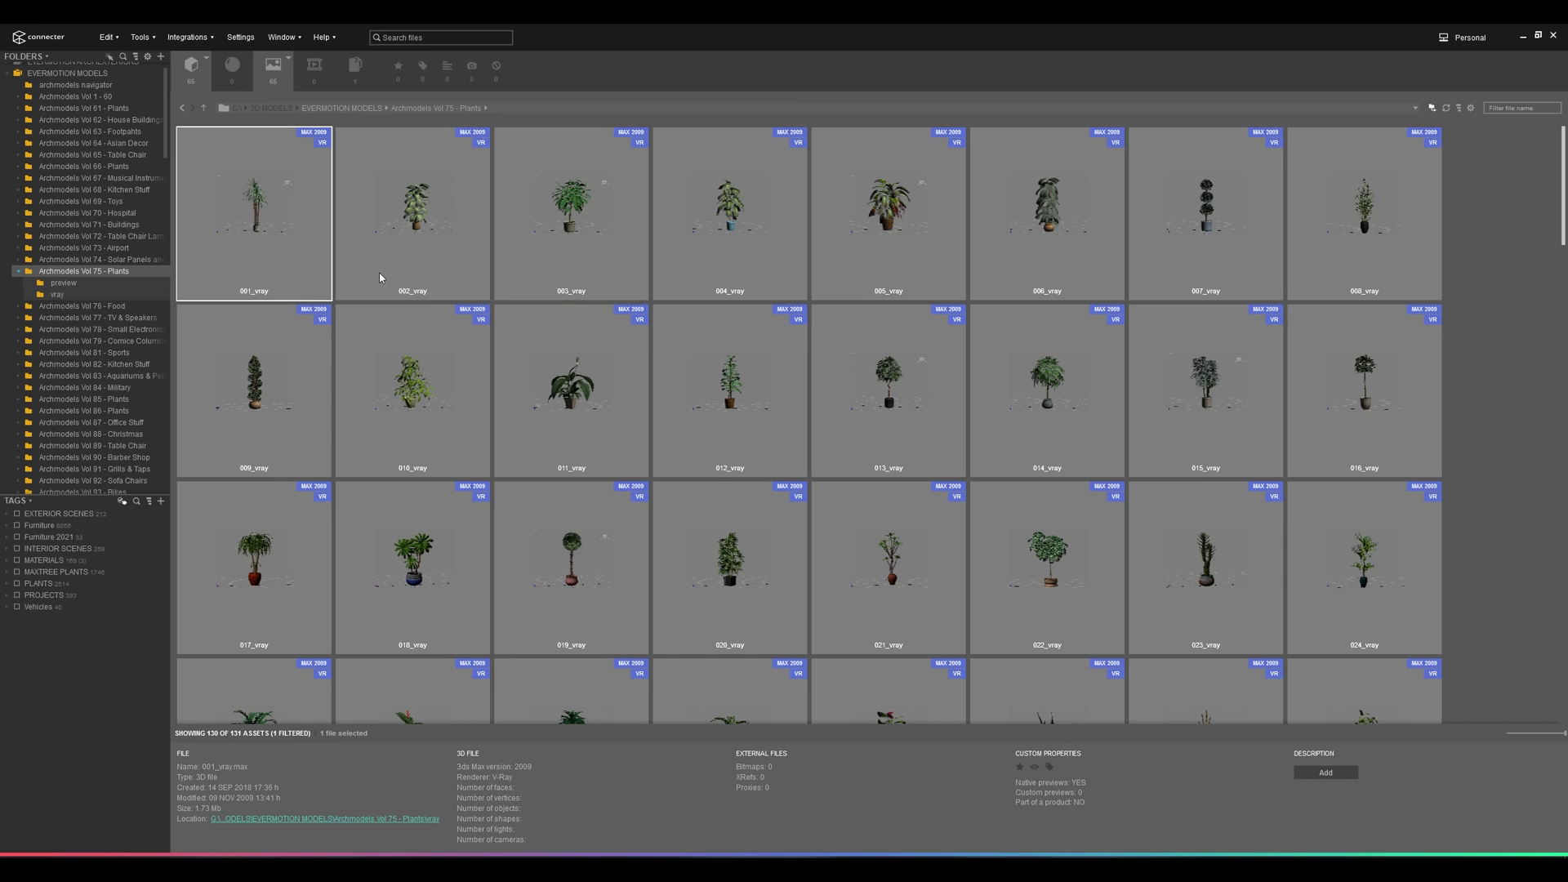
Step: Browse the V-Ray plant models and JPG preview images listed for Archmodels Vol 75 - Plants
{"action": "left_click", "coordinate": [433, 245]}
{"action": "left_click", "coordinate": [571, 245]}
{"action": "left_click", "coordinate": [686, 245]}
{"action": "left_click", "coordinate": [865, 245]}
{"action": "scroll", "coordinate": [870, 371], "scroll_direction": "down", "scroll_amount": 15}
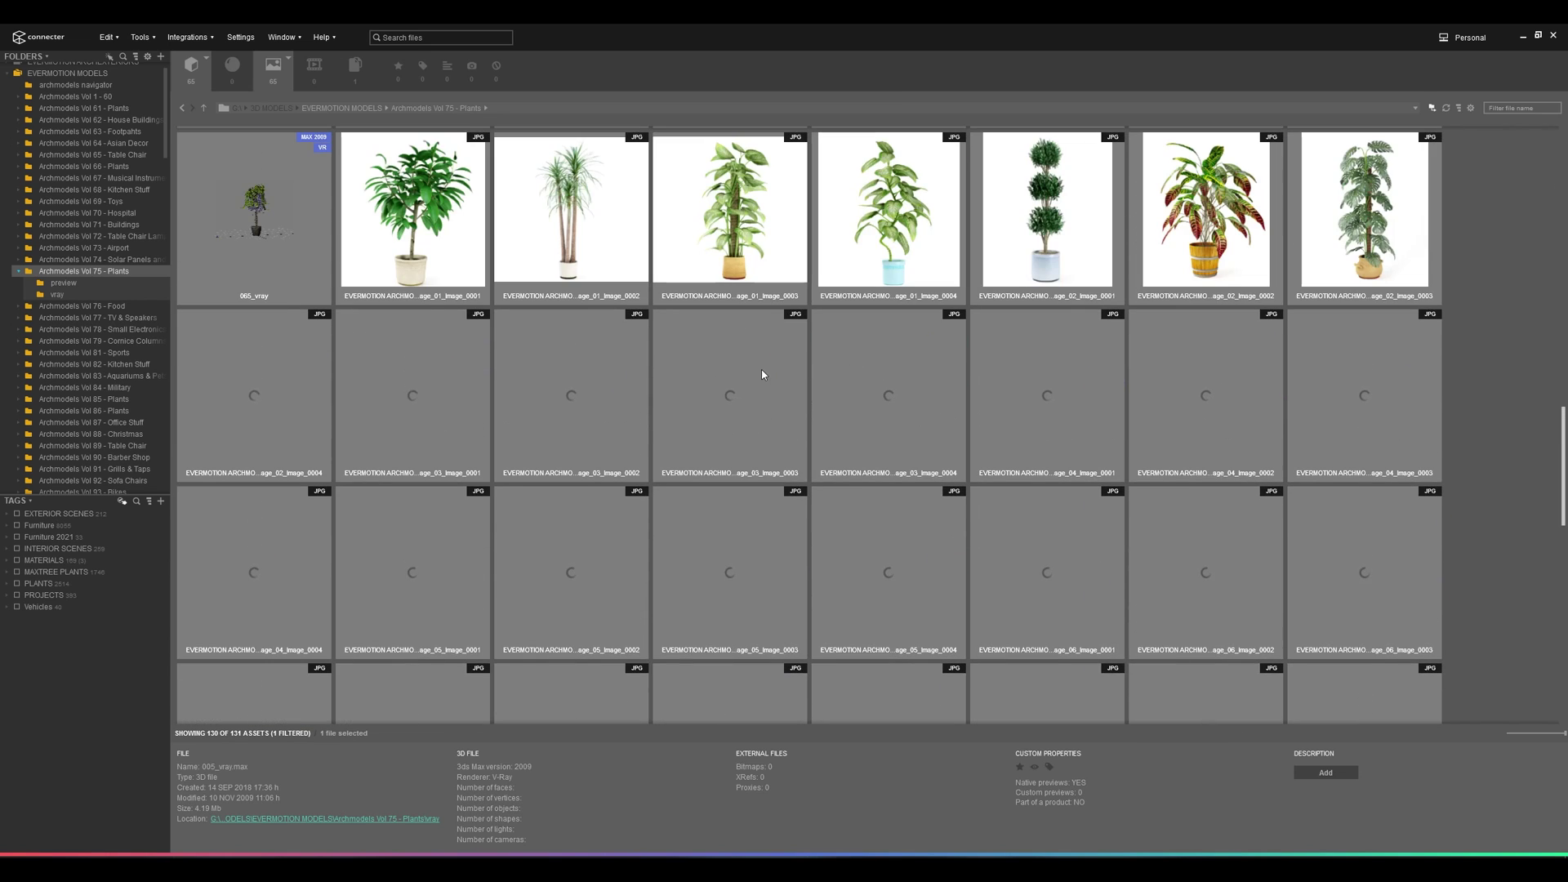
{"action": "left_click", "coordinate": [474, 239]}
{"action": "scroll", "coordinate": [594, 269], "scroll_direction": "up", "scroll_amount": 1}
{"action": "scroll", "coordinate": [594, 269], "scroll_direction": "up", "scroll_amount": 2}
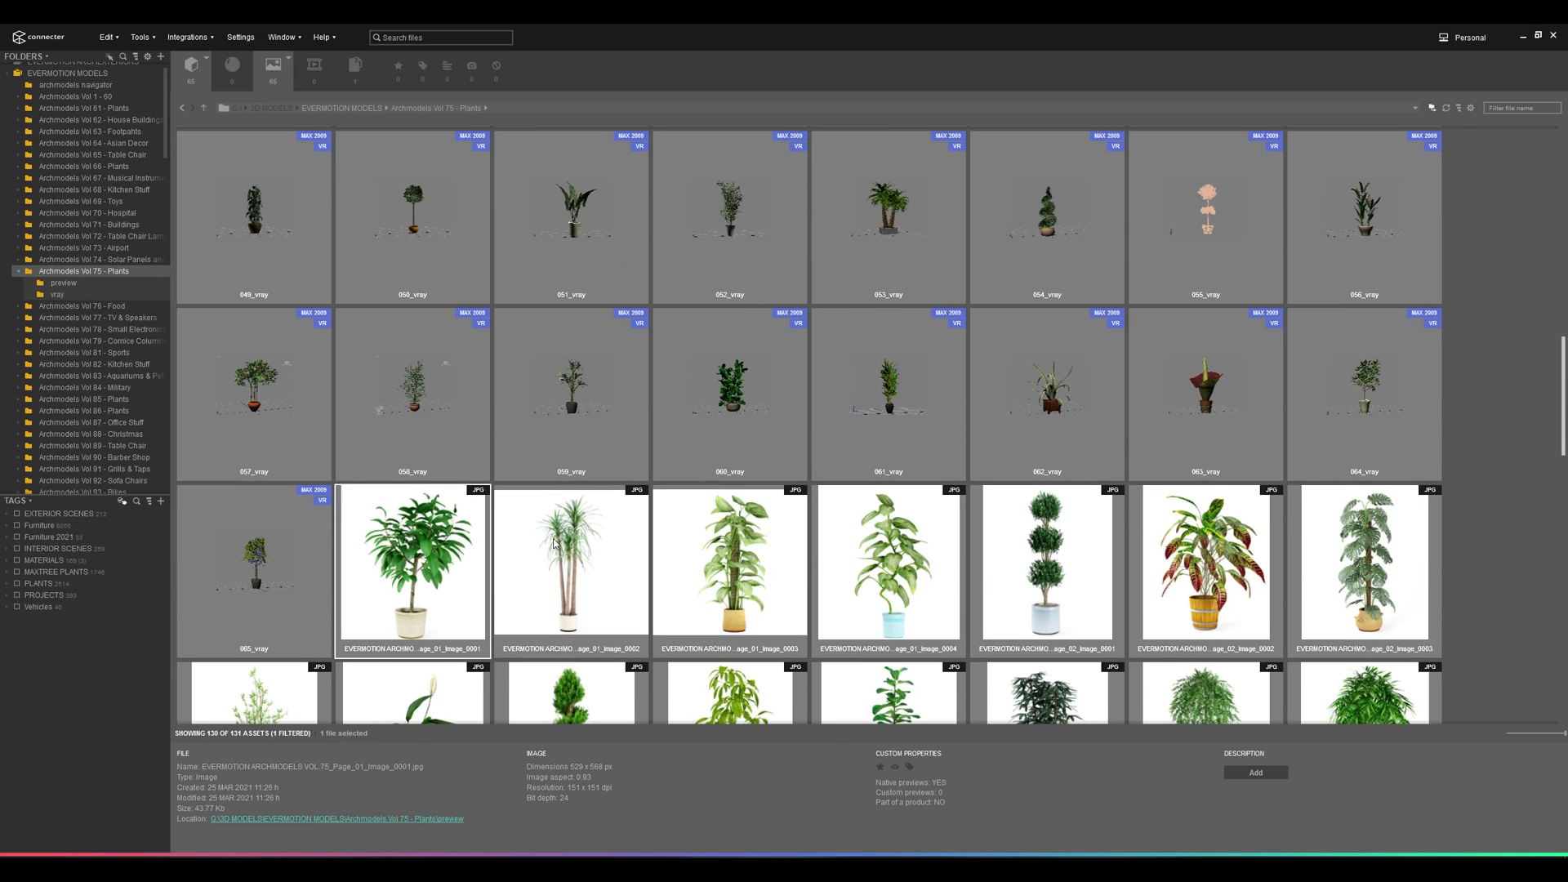
{"action": "scroll", "coordinate": [554, 543], "scroll_direction": "up", "scroll_amount": 9}
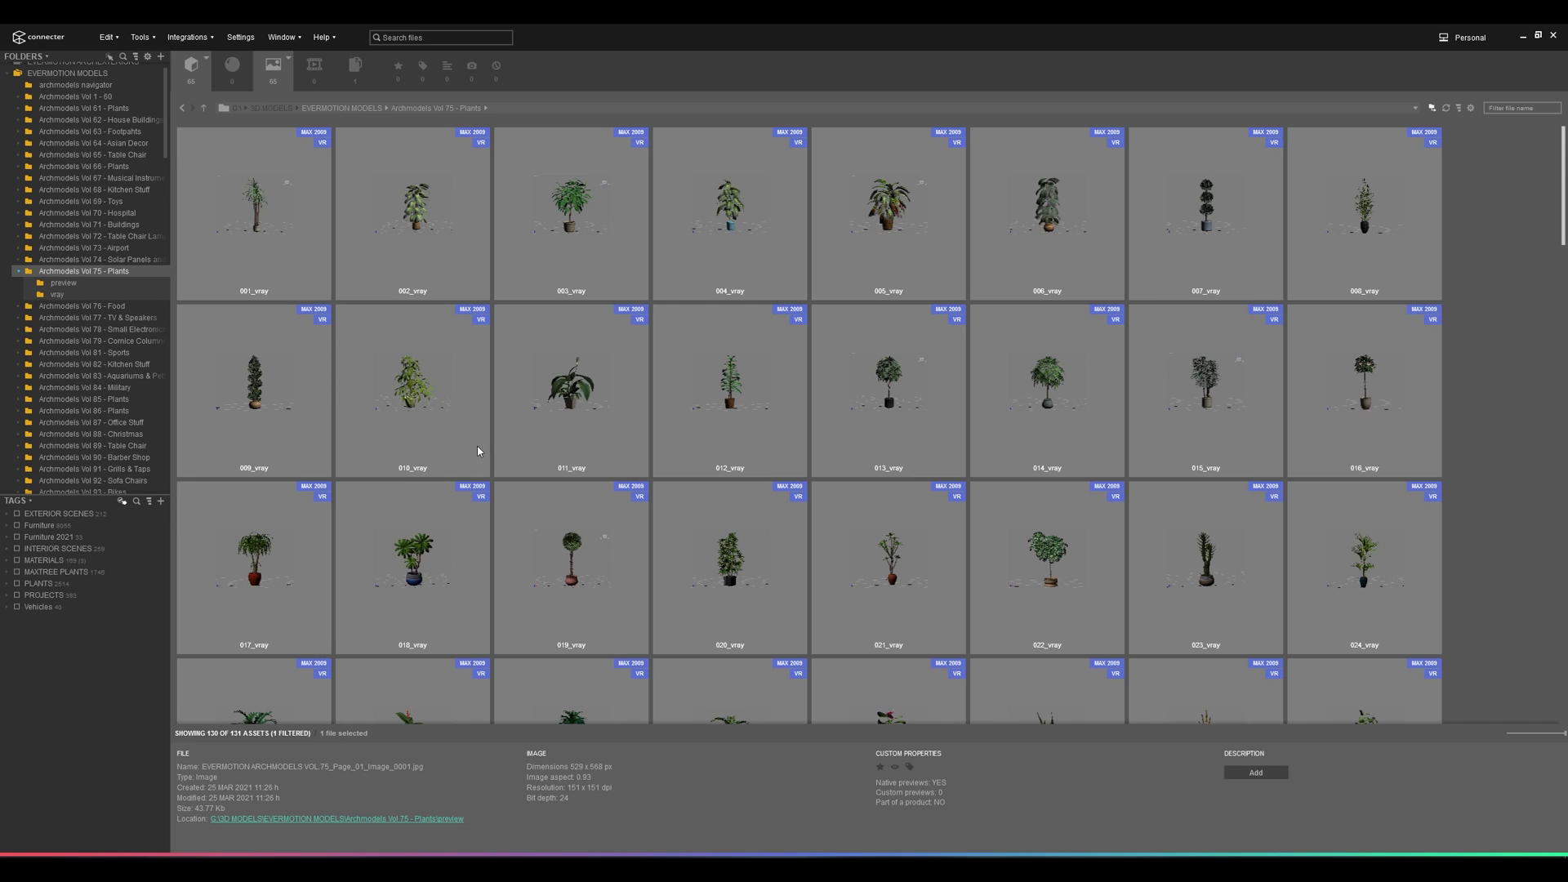
Step: Filter out the 3D files so only the JPG previews are listed, and restore the 3D files
{"action": "scroll", "coordinate": [479, 443], "scroll_direction": "down", "scroll_amount": 10}
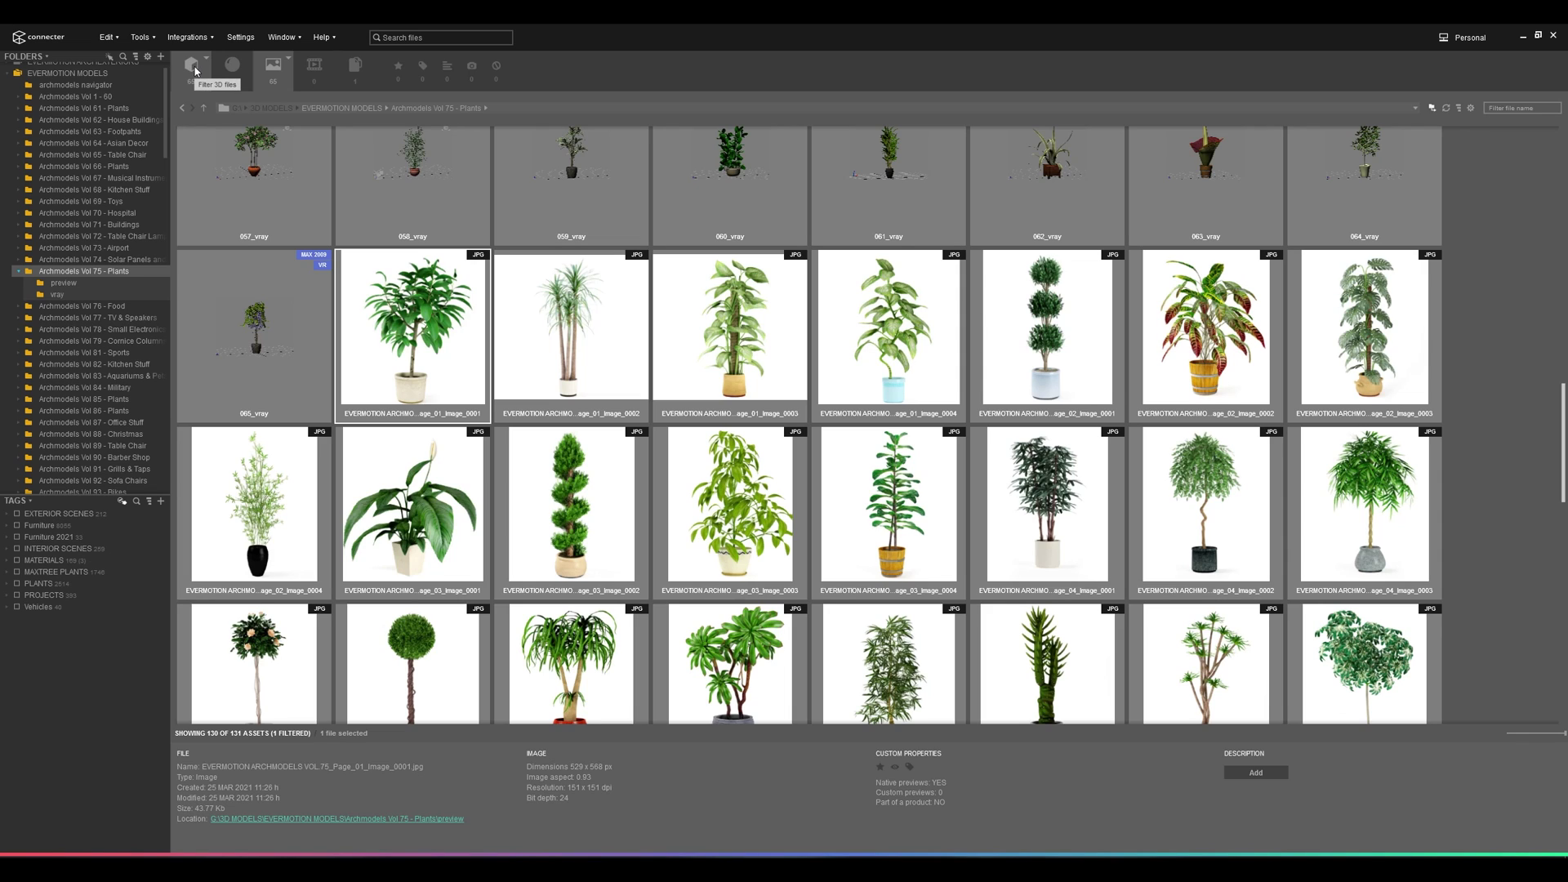
{"action": "left_click", "coordinate": [198, 72]}
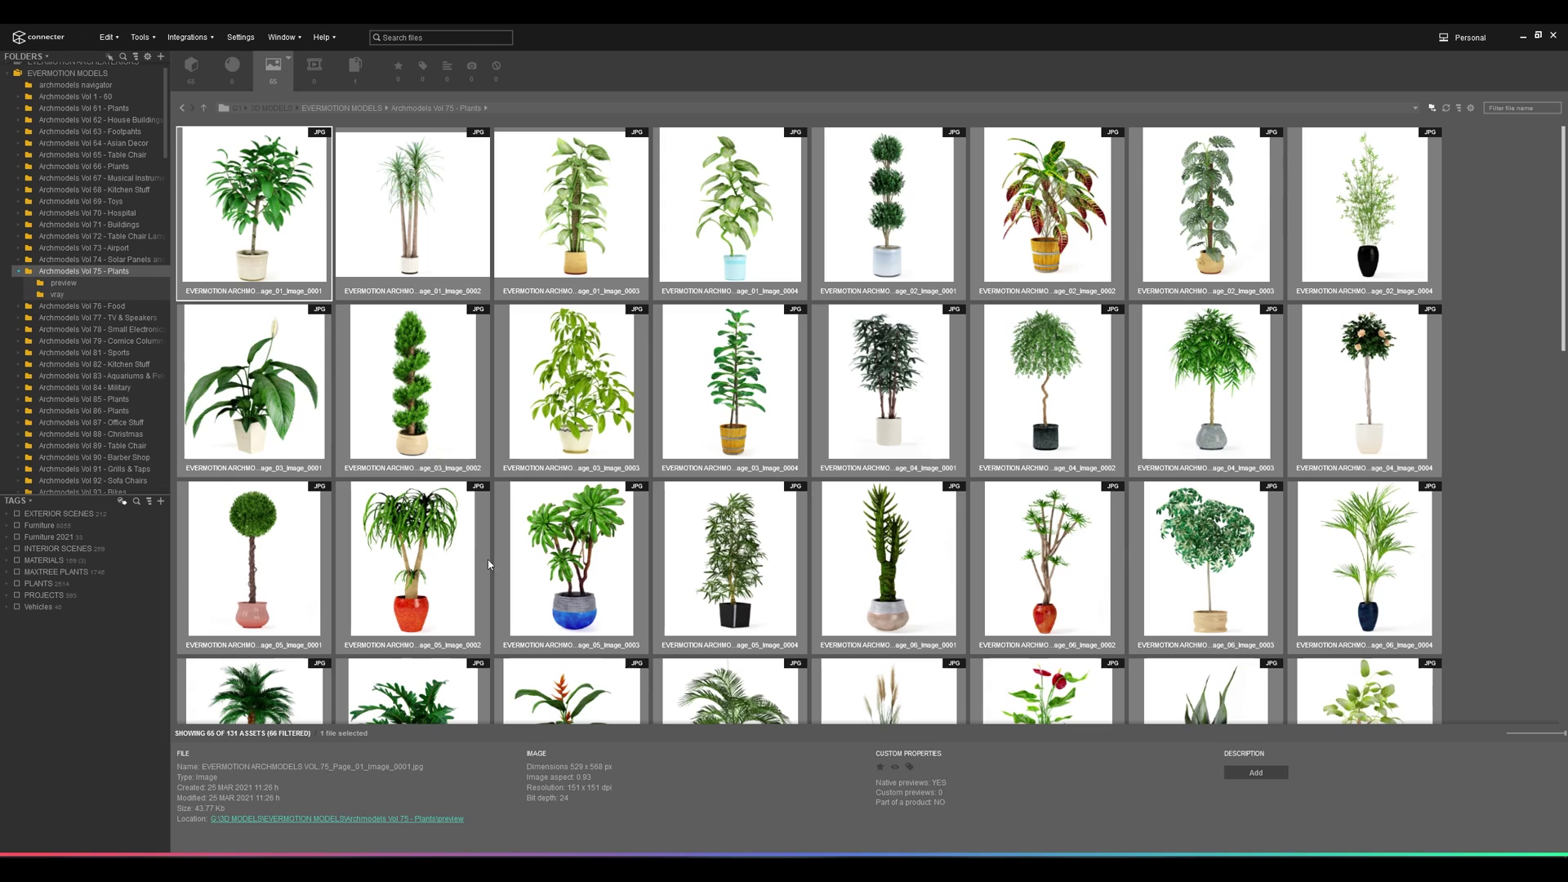
{"action": "left_click", "coordinate": [196, 72]}
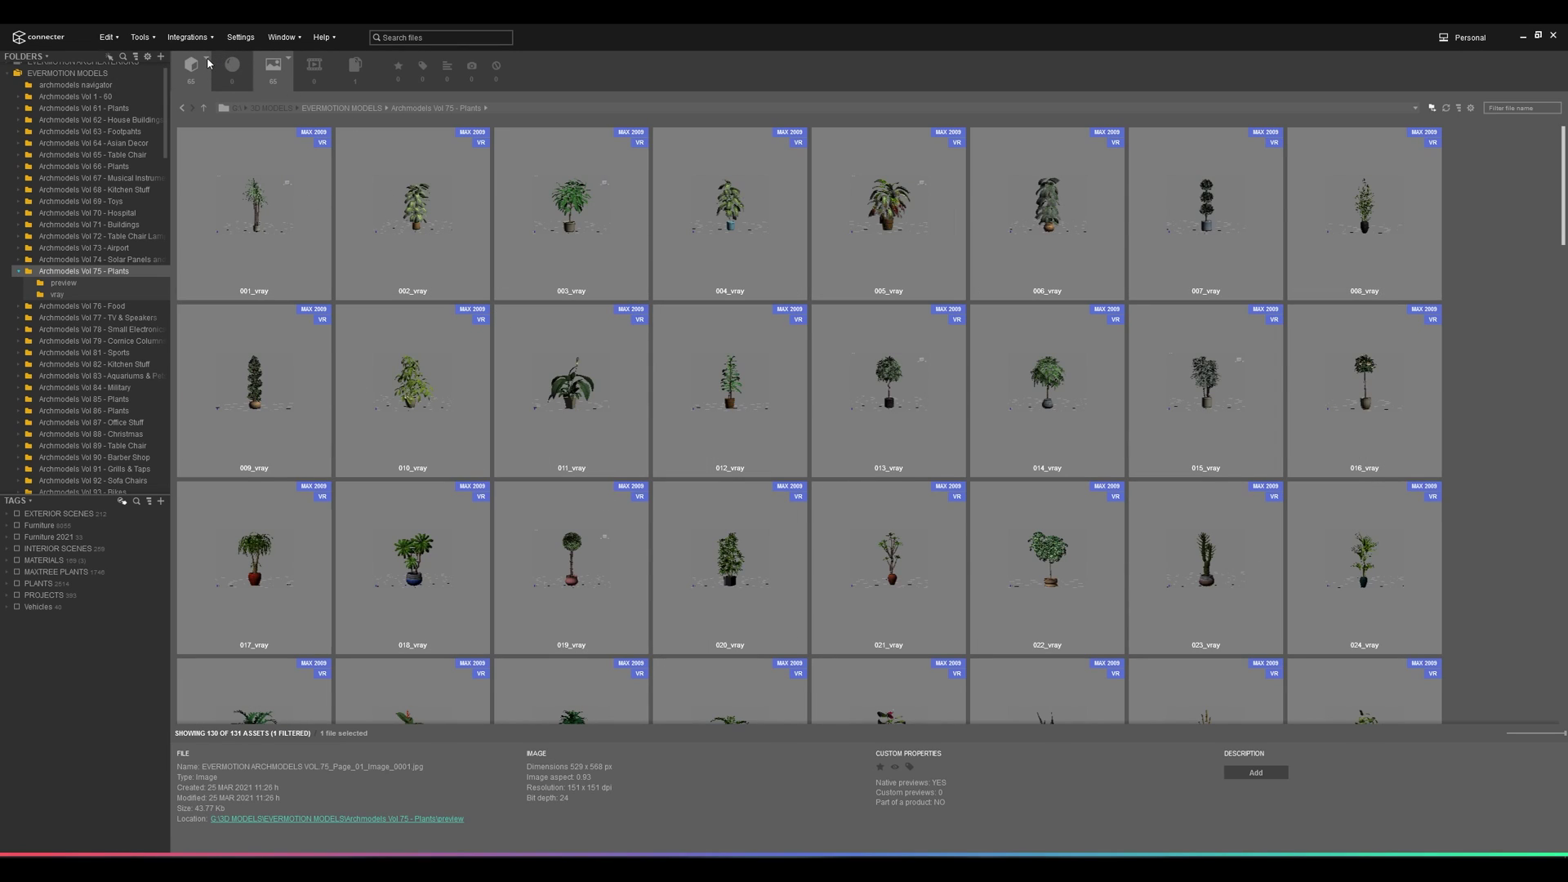
{"action": "left_click", "coordinate": [207, 62]}
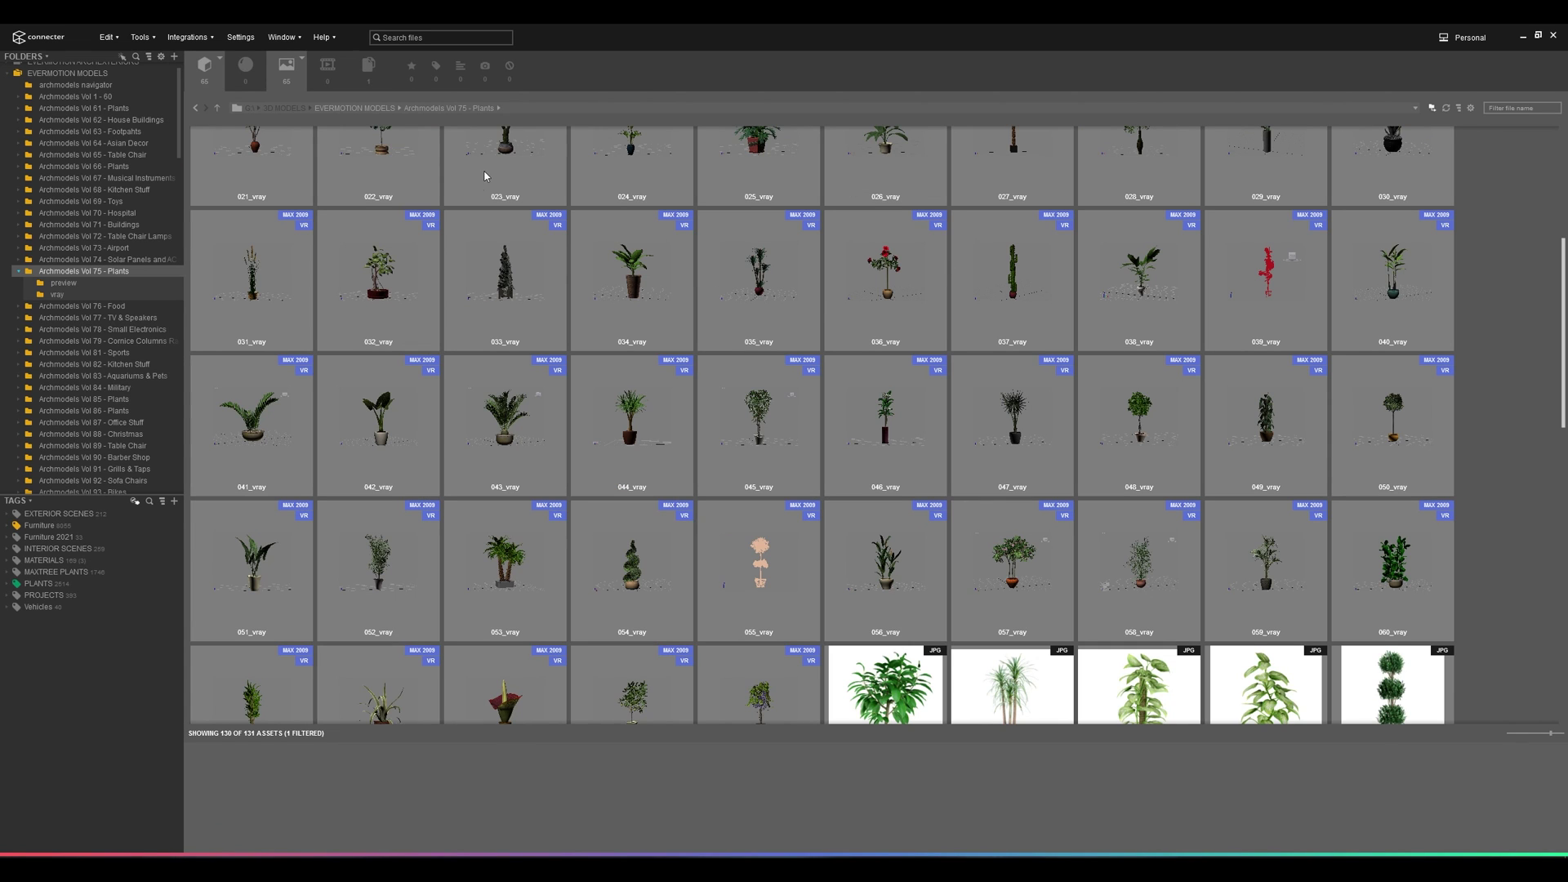
Step: Shrink the asset thumbnails and assign the first JPG, Page_01_Image_0001, as the preview of the 002_vray model
{"action": "left_click_drag", "start_coordinate": [1552, 737], "coordinate": [1532, 737]}
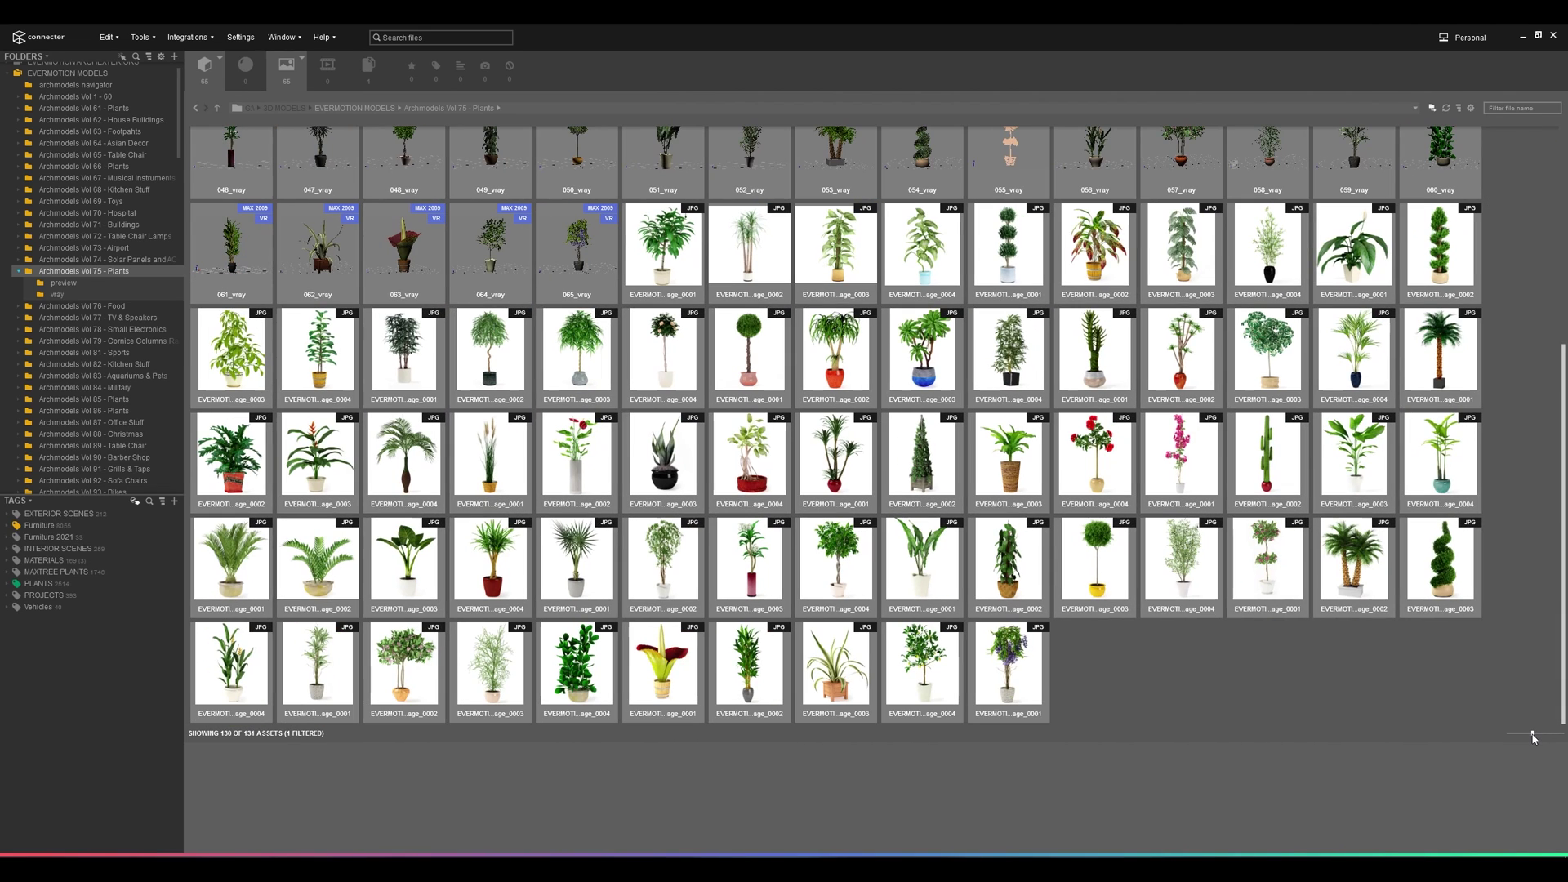
{"action": "scroll", "coordinate": [1011, 672], "scroll_direction": "up", "scroll_amount": 5}
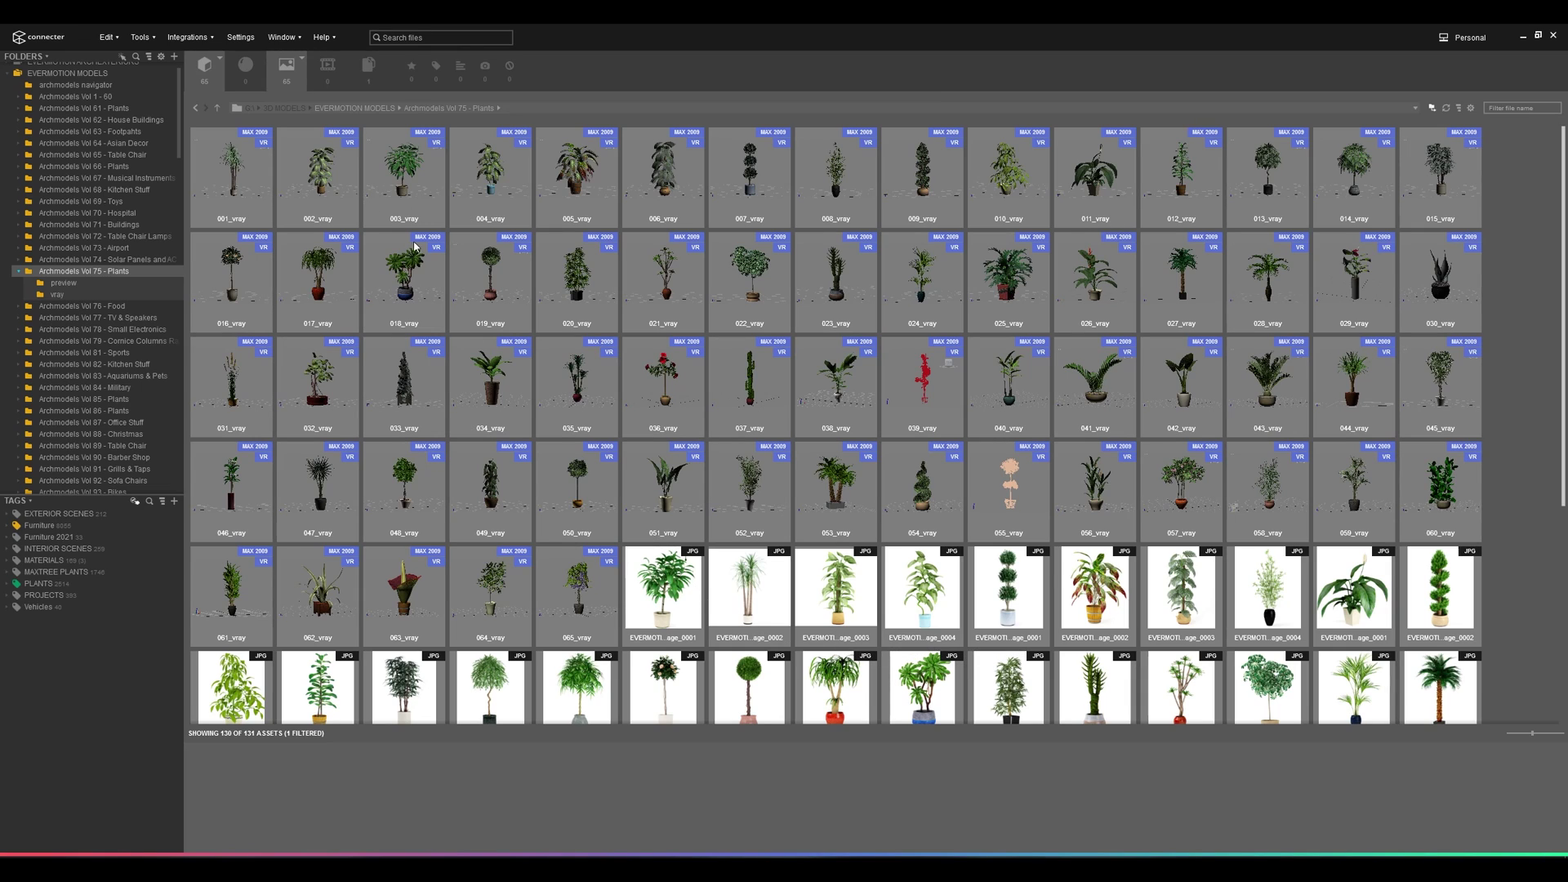
{"action": "left_click", "coordinate": [670, 591]}
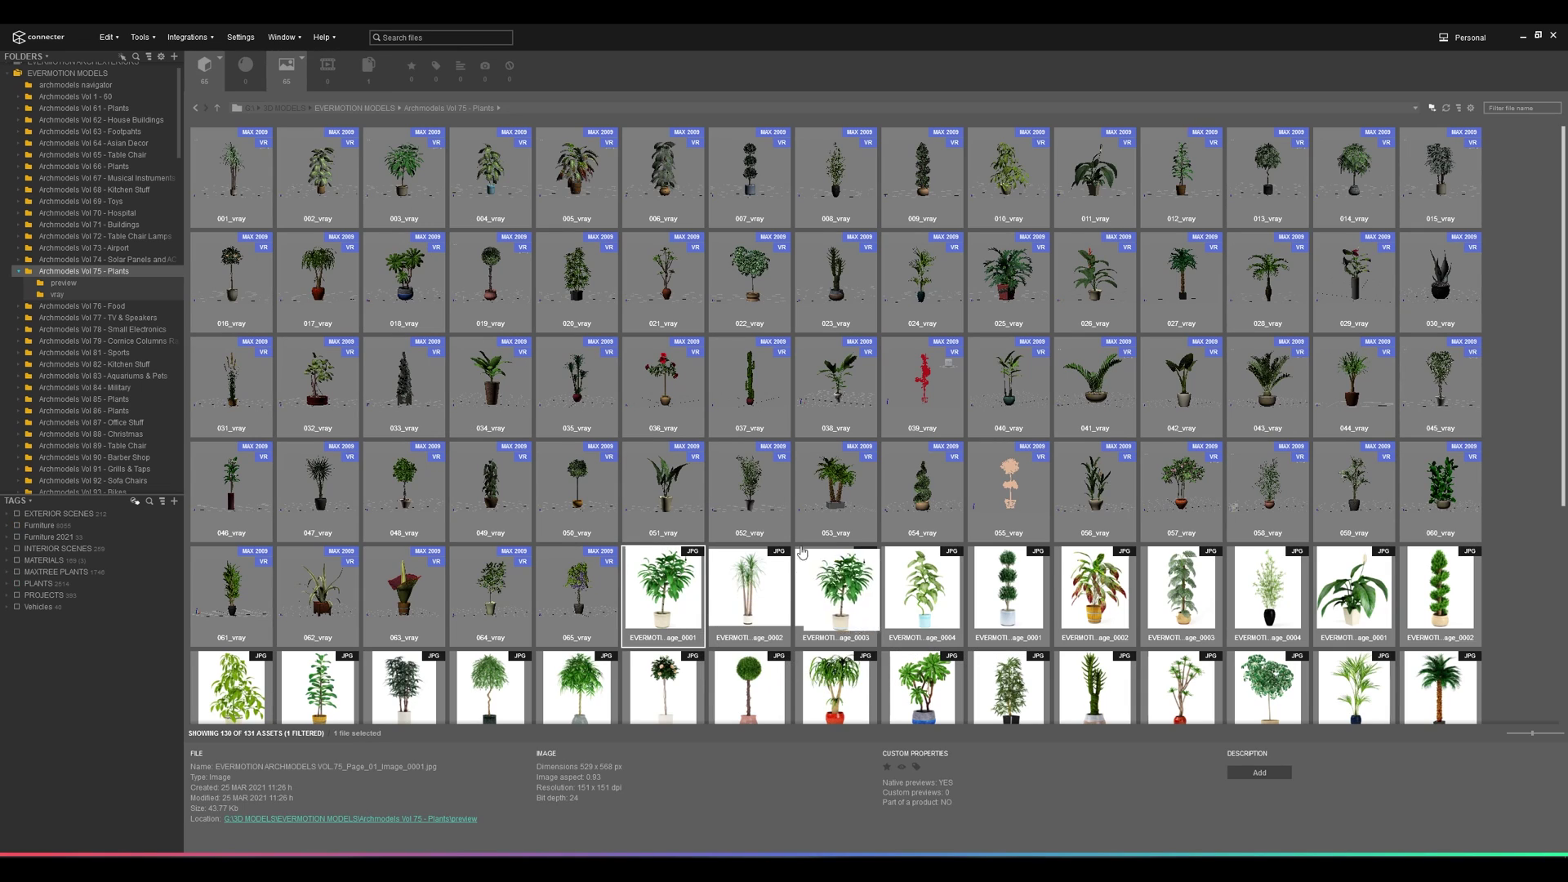
{"action": "left_click_drag", "start_coordinate": [331, 211], "coordinate": [353, 196]}
{"action": "left_click", "coordinate": [512, 219]}
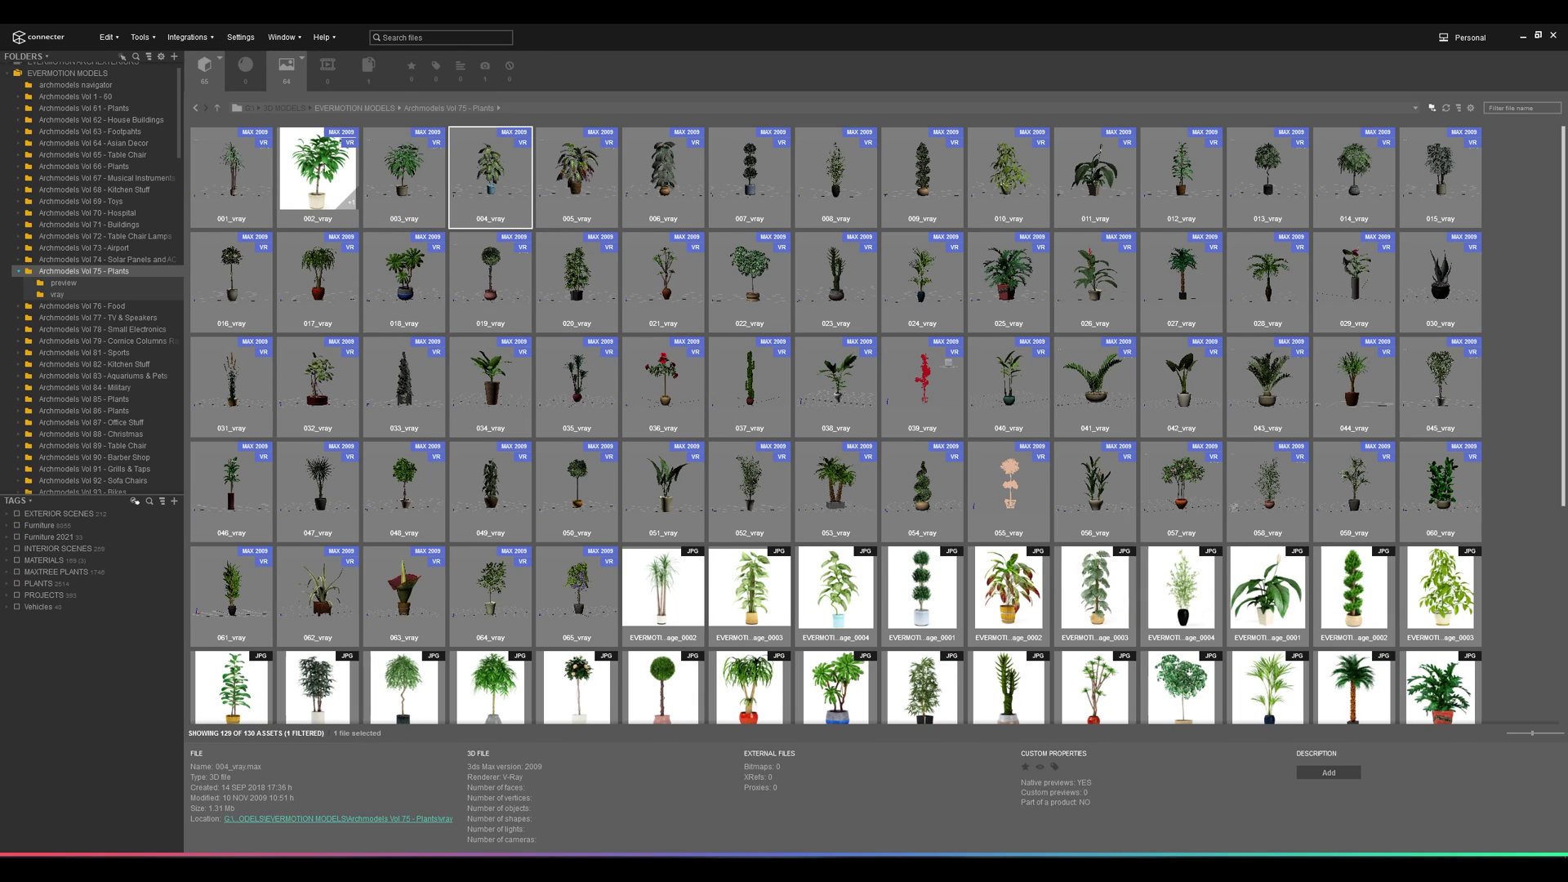
Step: View the new preview image of 002_vray at full size and close it
{"action": "left_click", "coordinate": [323, 197]}
{"action": "key", "text": "space"}
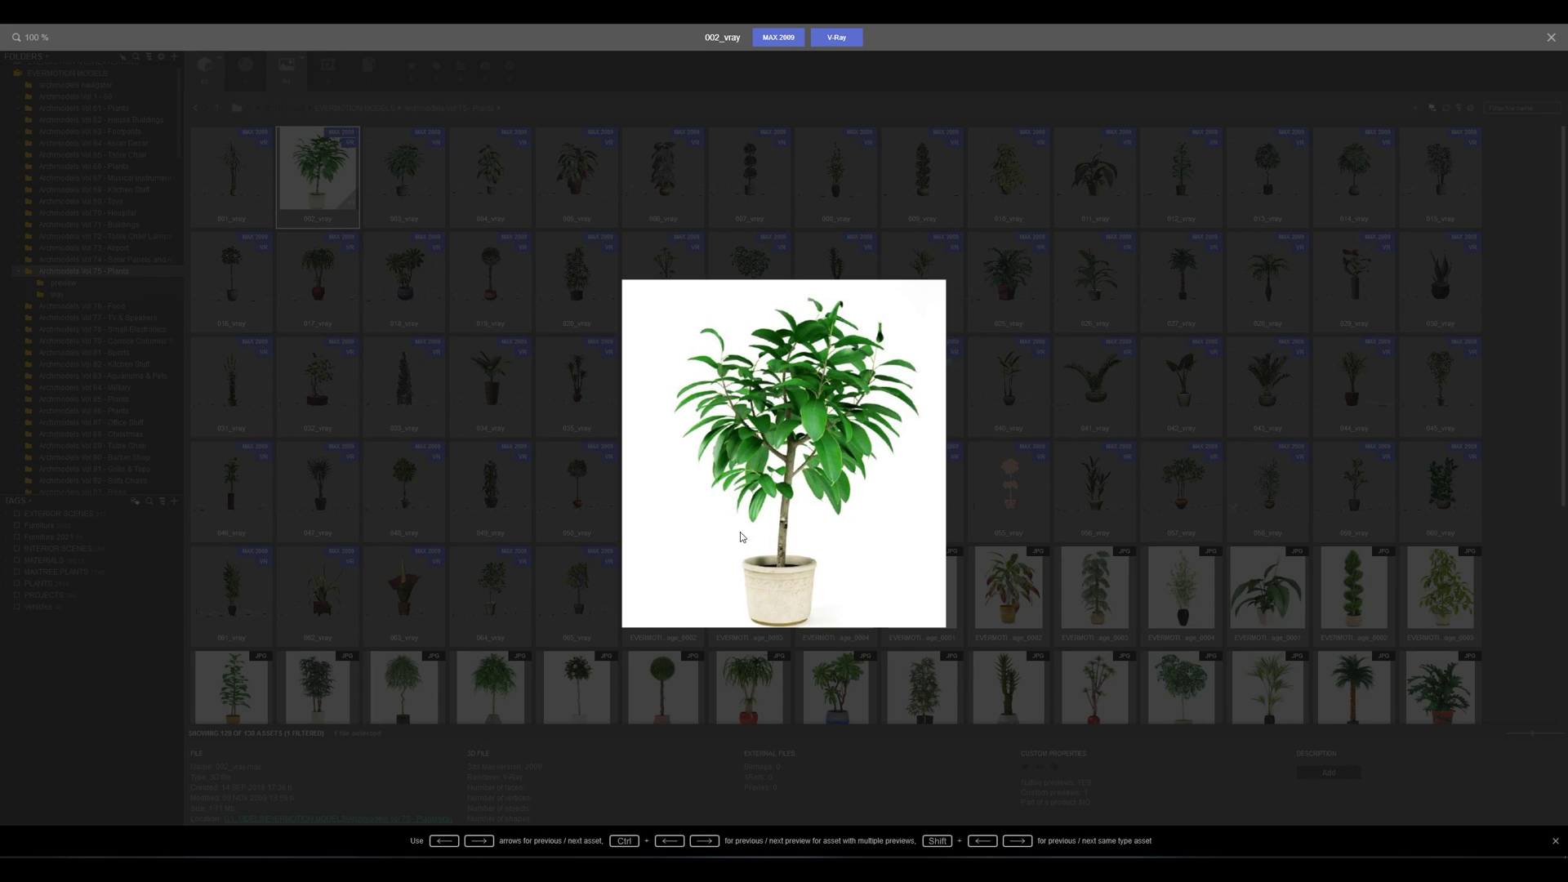
{"action": "key", "text": "space"}
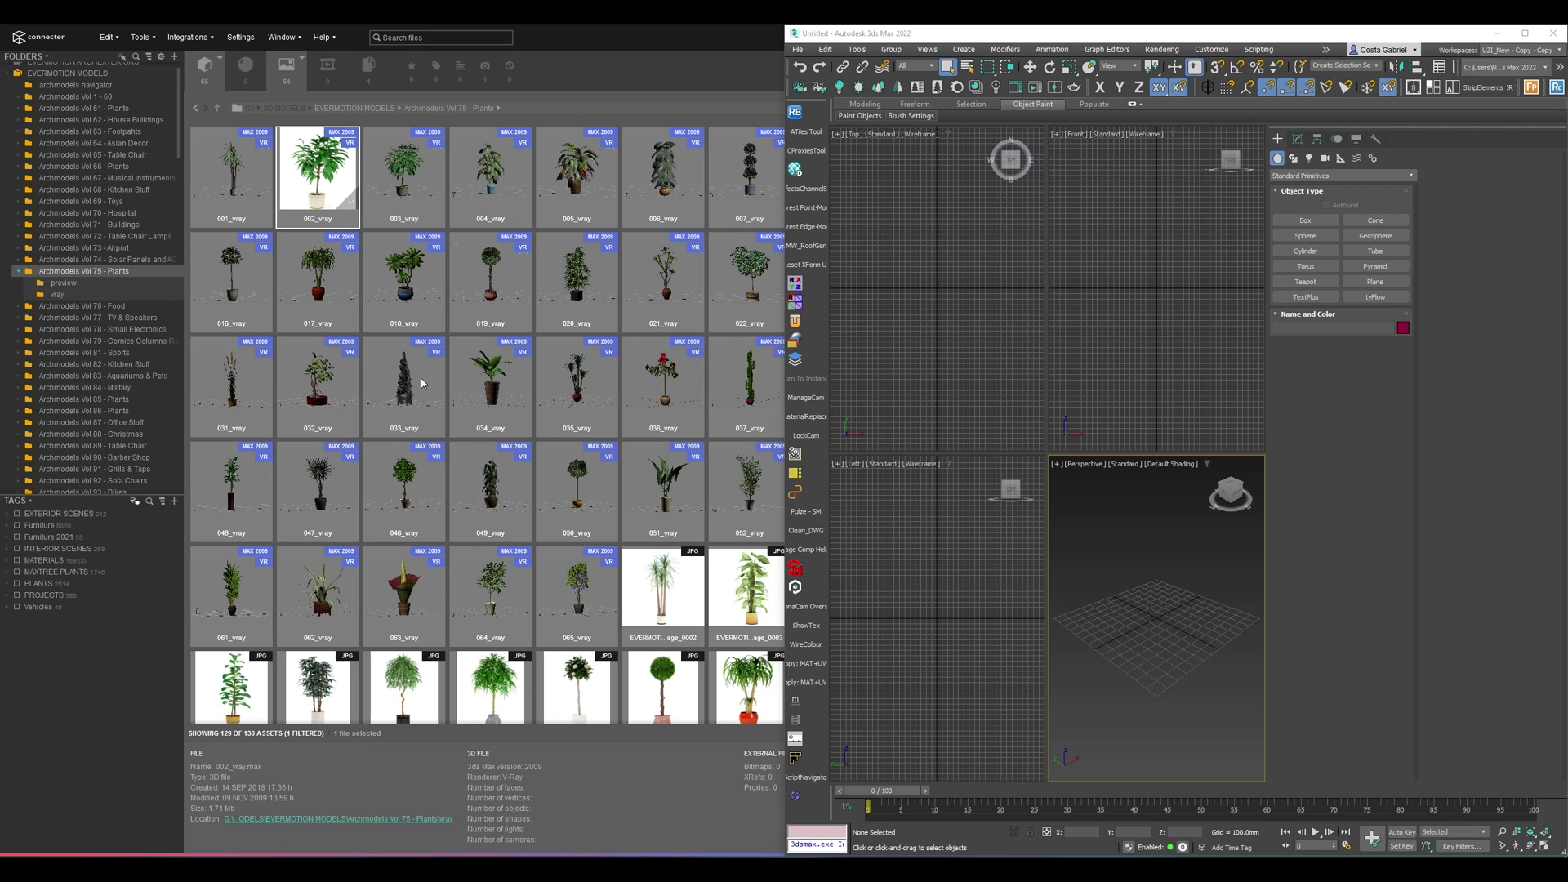
Step: Merge and Place the 002_vray plant in the 3ds Max scene, skipping the external file search and placing several copies in the Perspective viewport
{"action": "left_click_drag", "start_coordinate": [331, 193], "coordinate": [905, 335]}
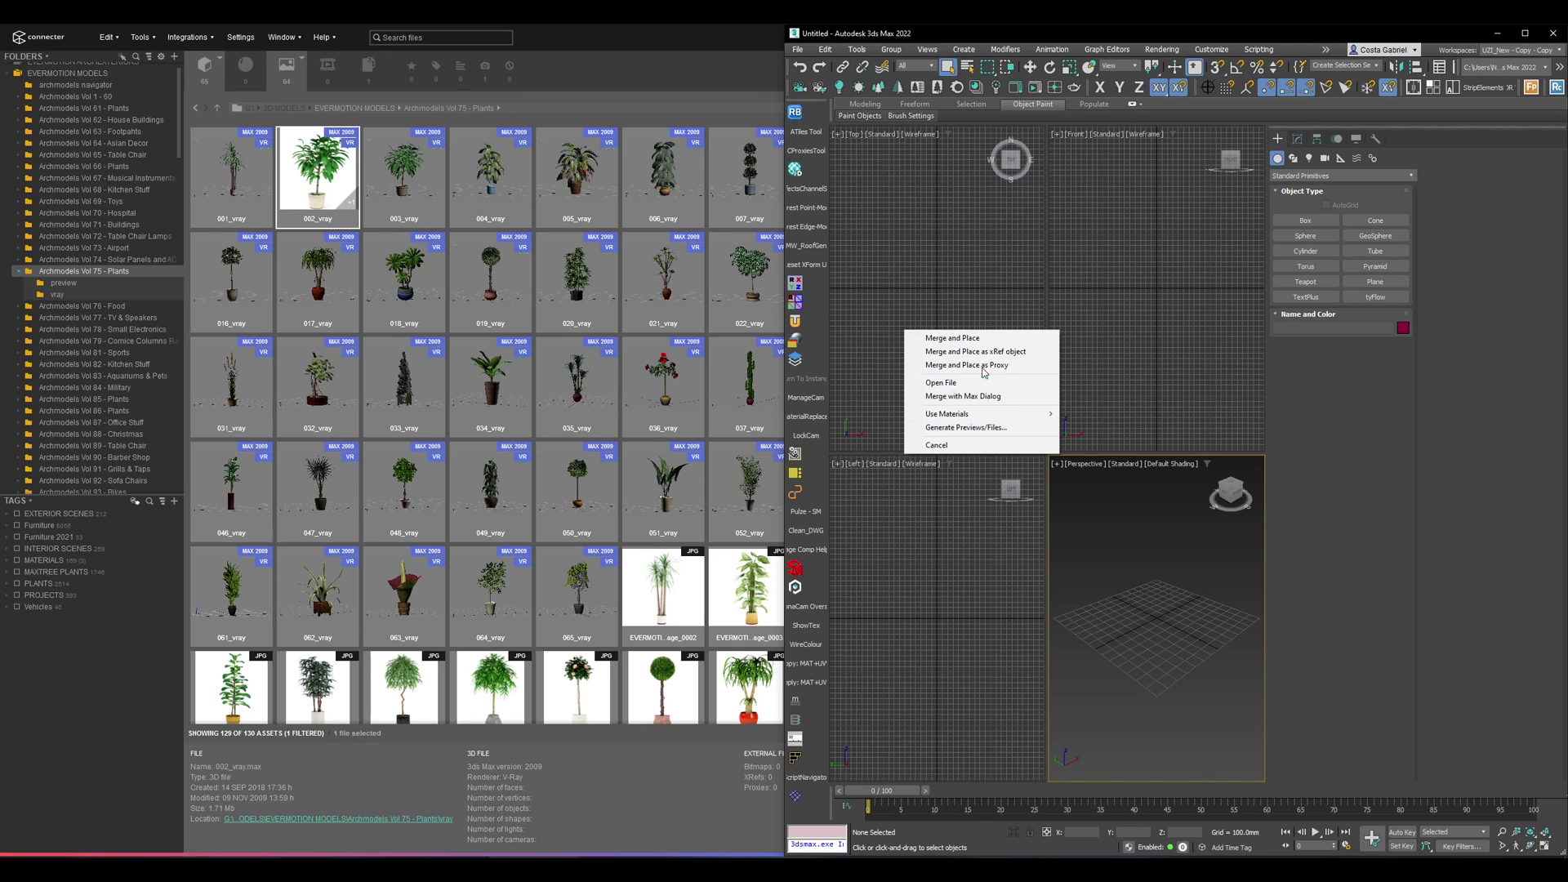
{"action": "left_click", "coordinate": [969, 345]}
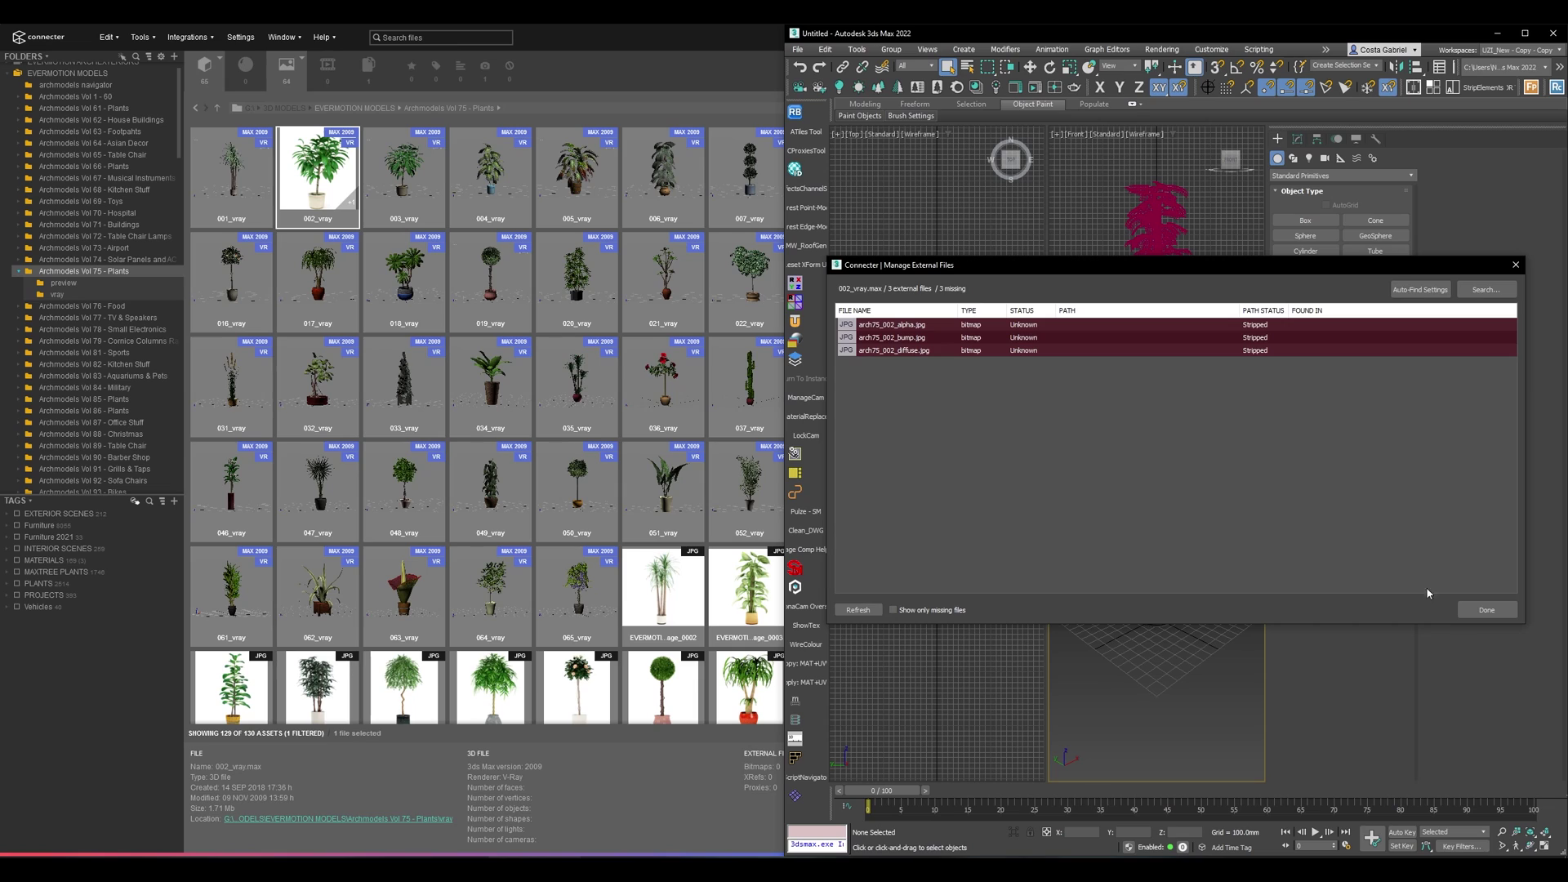
{"action": "left_click", "coordinate": [1486, 611]}
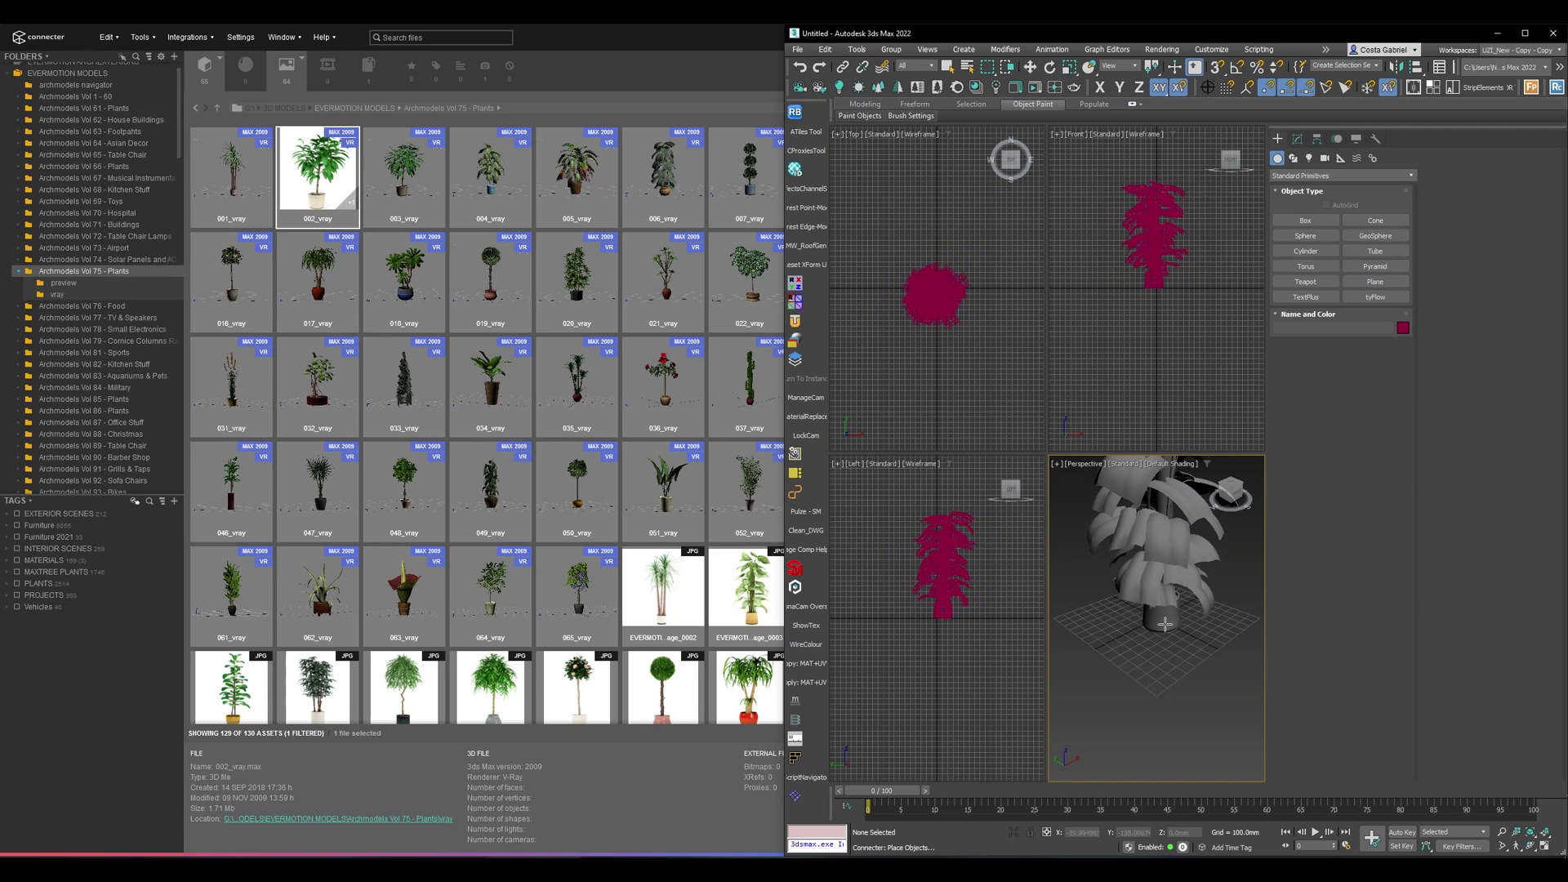
{"action": "left_click", "coordinate": [1169, 686]}
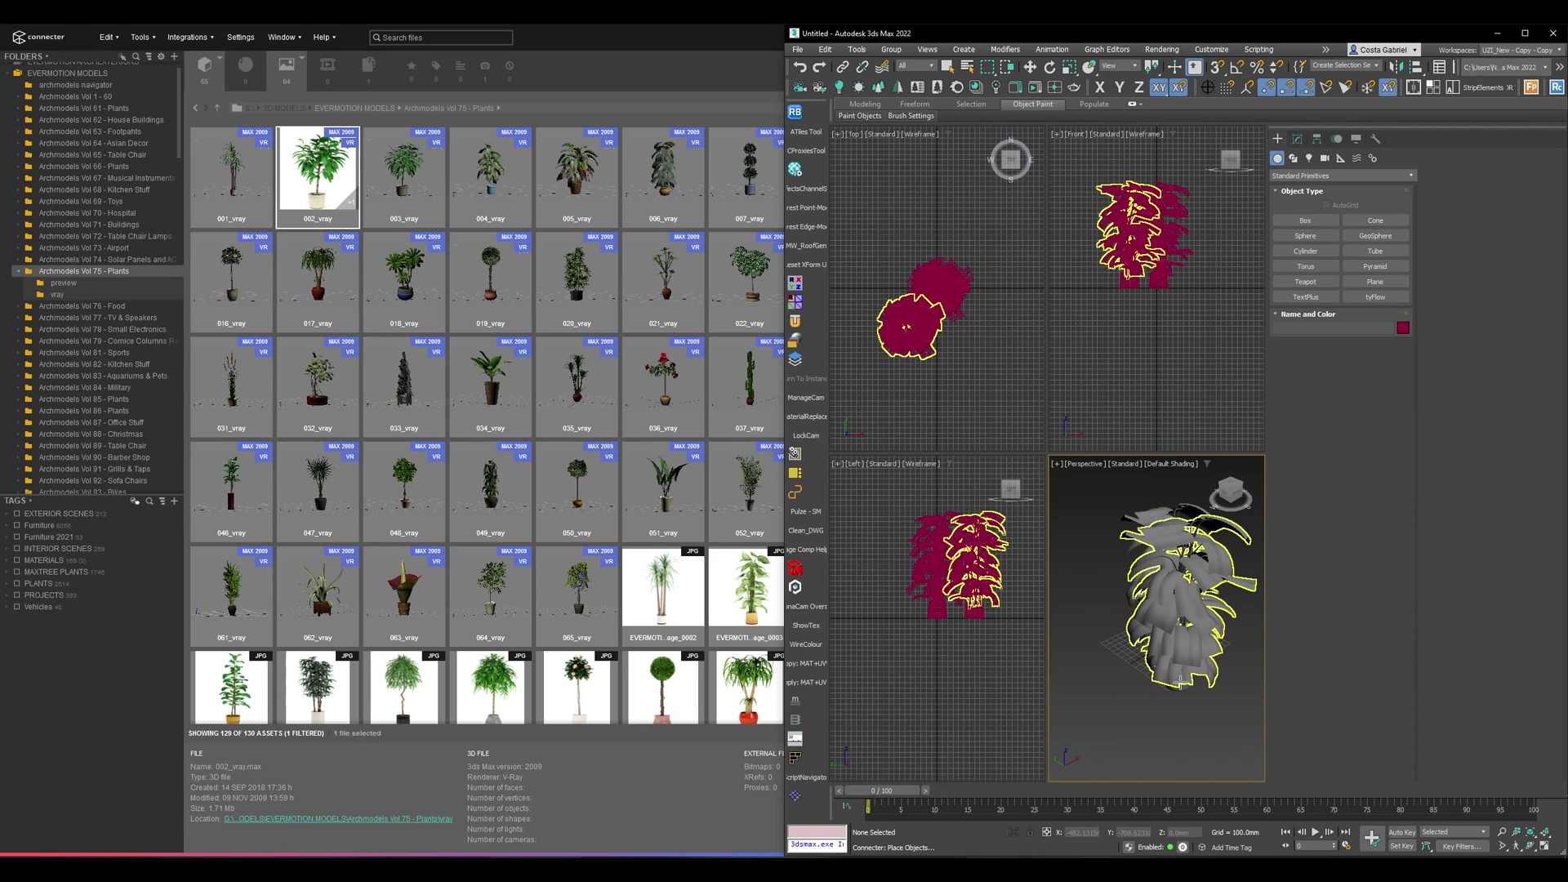
{"action": "left_click", "coordinate": [1185, 633]}
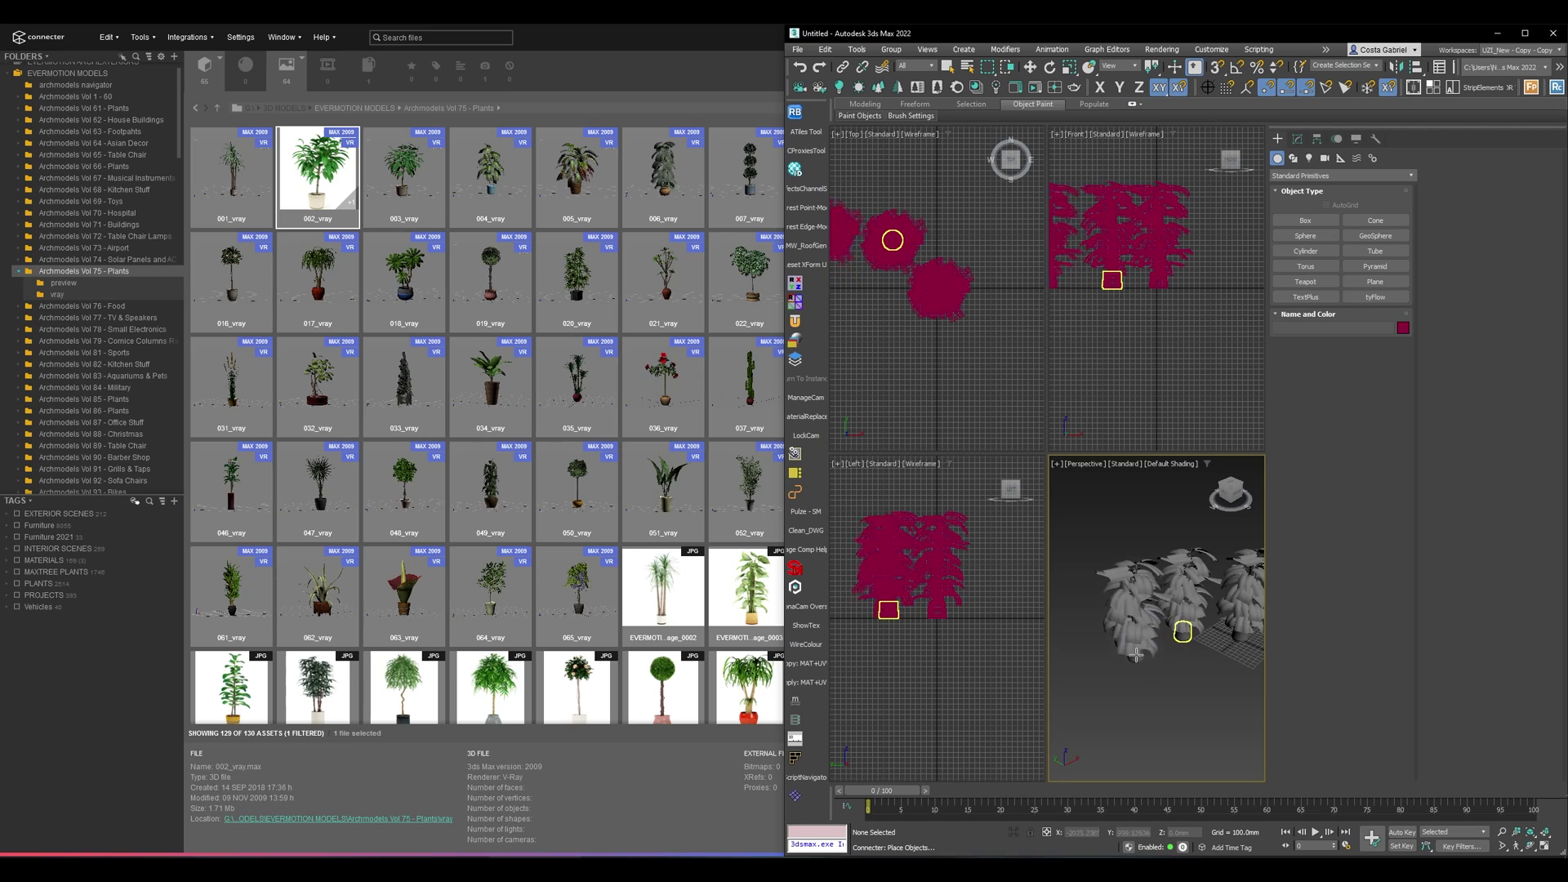
{"action": "scroll", "coordinate": [1152, 619], "scroll_direction": "down", "scroll_amount": 6}
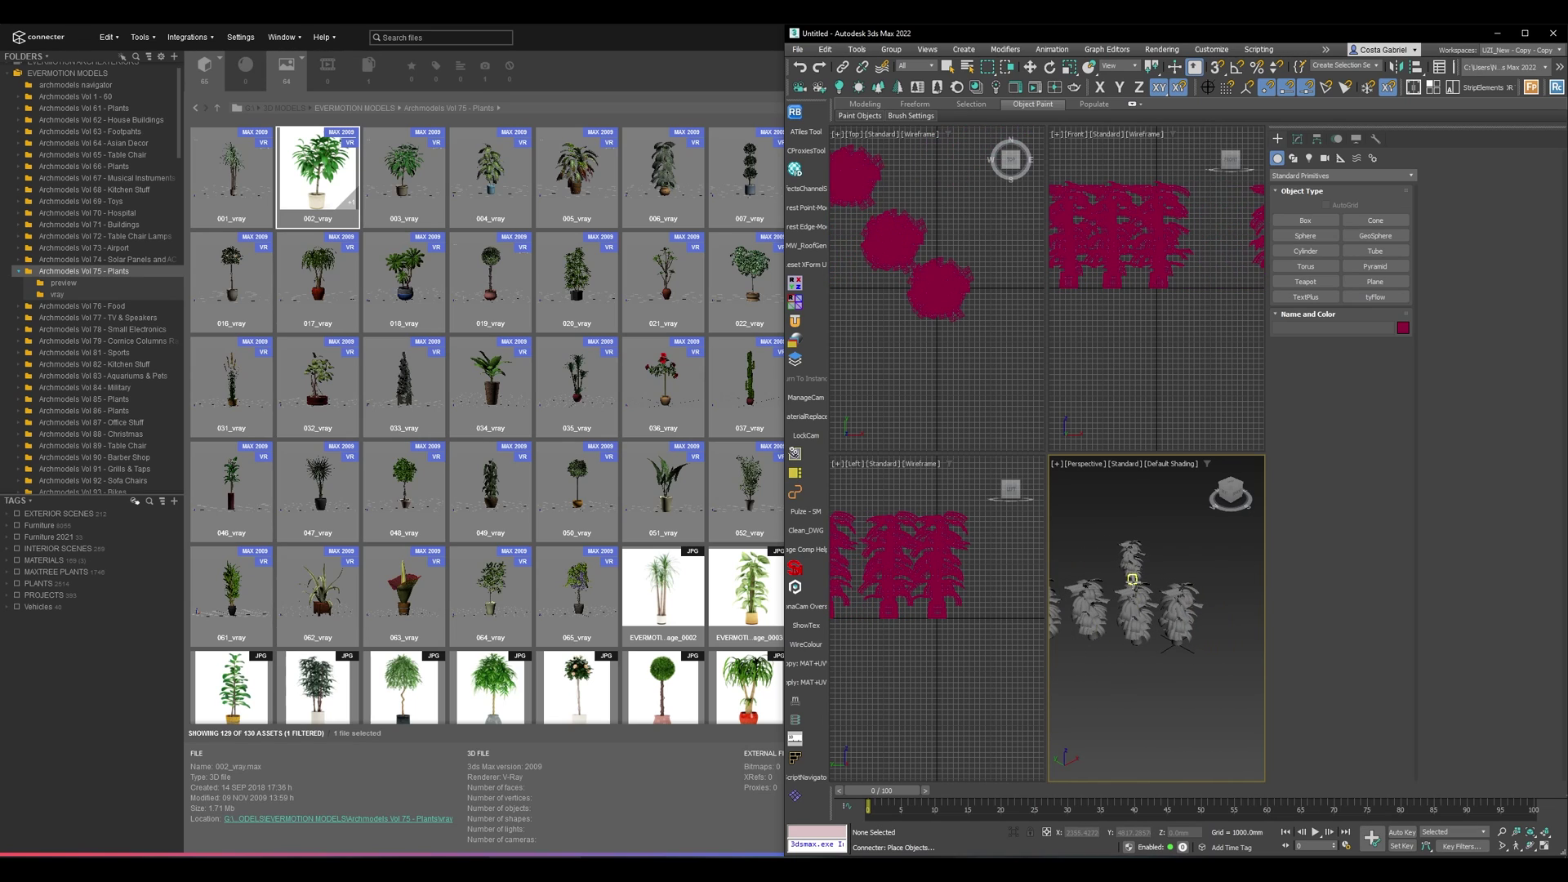
{"action": "right_click", "coordinate": [1120, 655]}
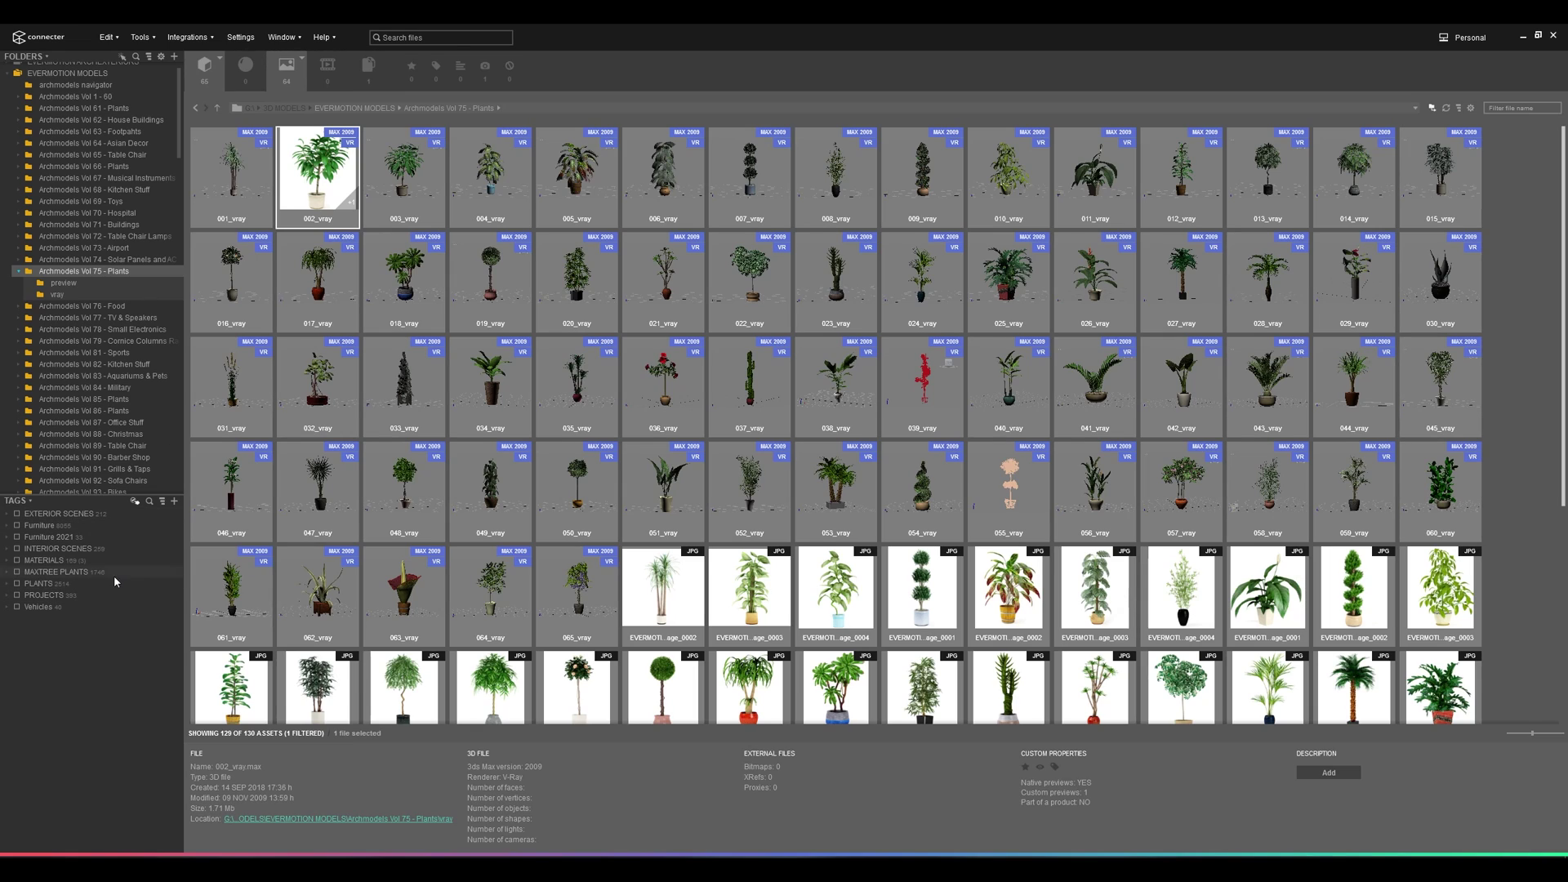
Step: Expand the PLANTS tag and tag all images in the Archmodels Vol 75 preview subfolder as Pot Plants
{"action": "left_click", "coordinate": [39, 584]}
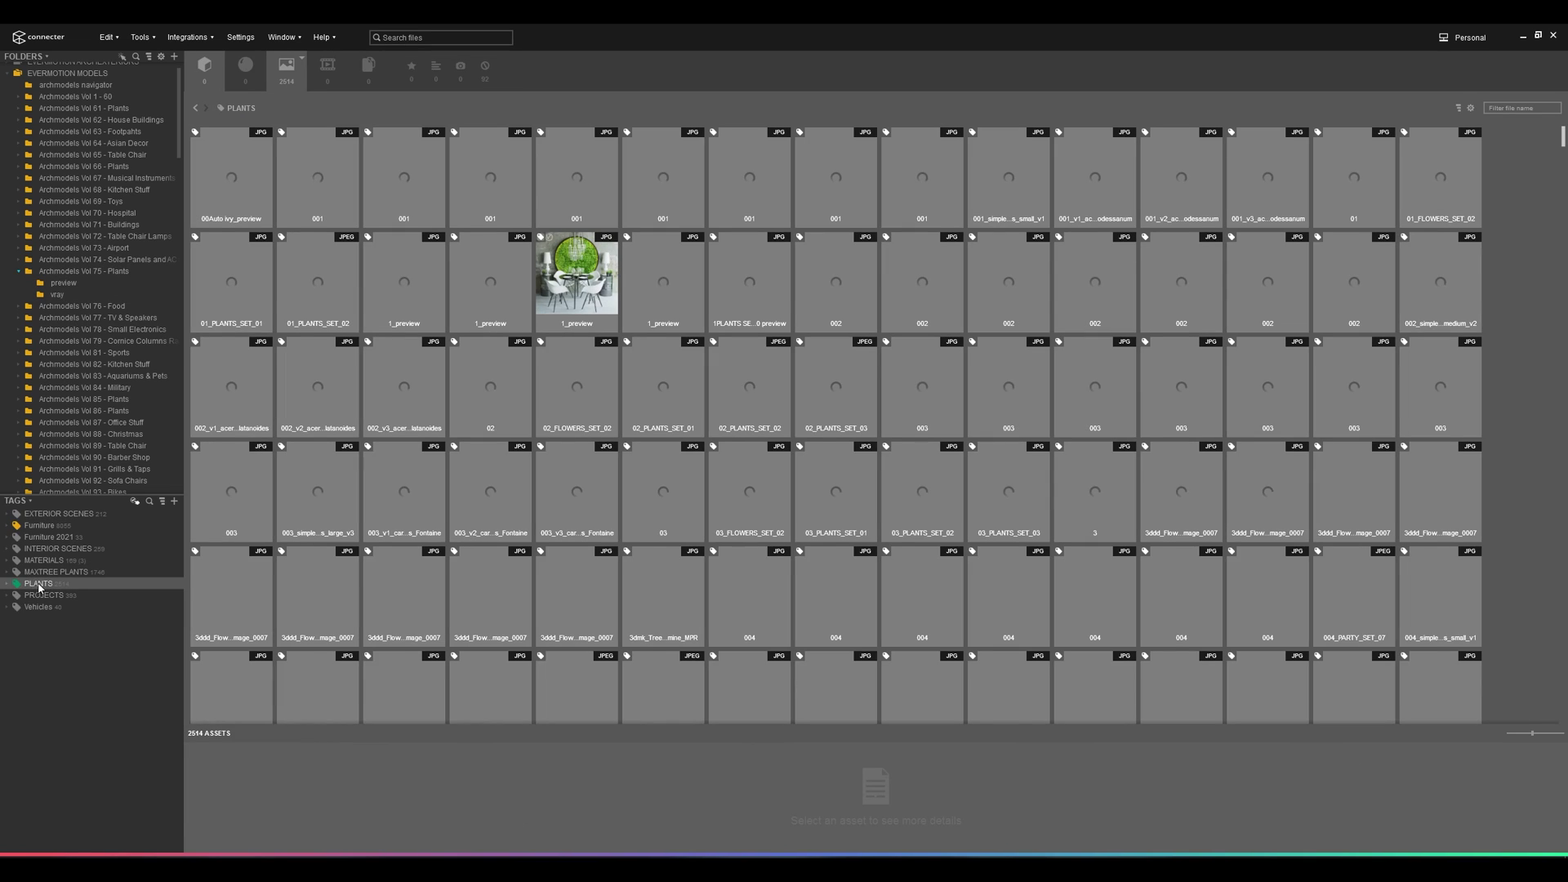
{"action": "left_click", "coordinate": [8, 584]}
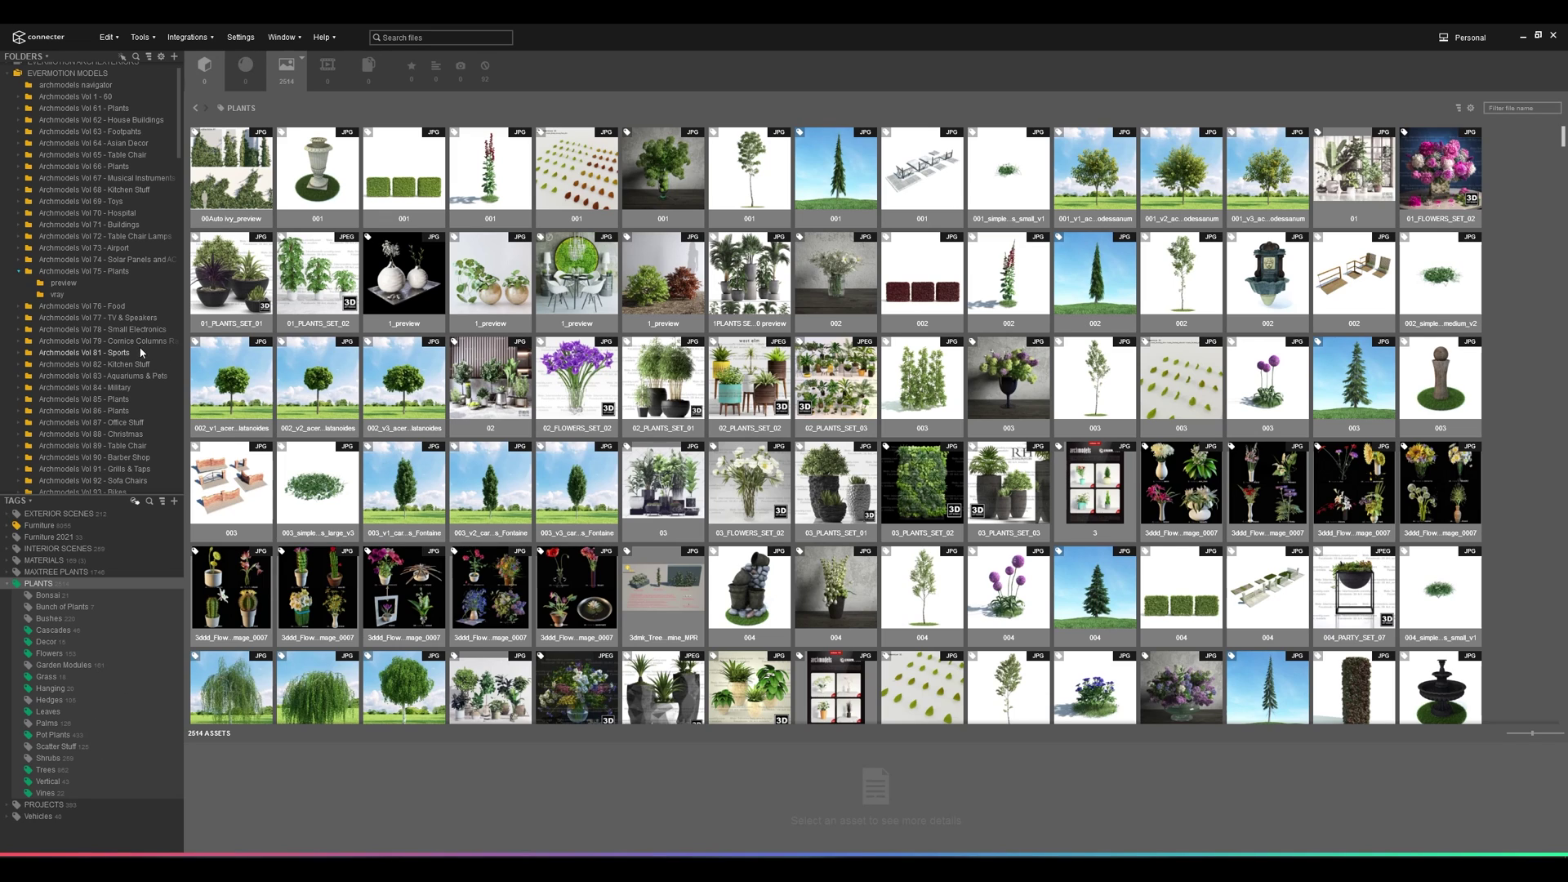
{"action": "left_click", "coordinate": [113, 281]}
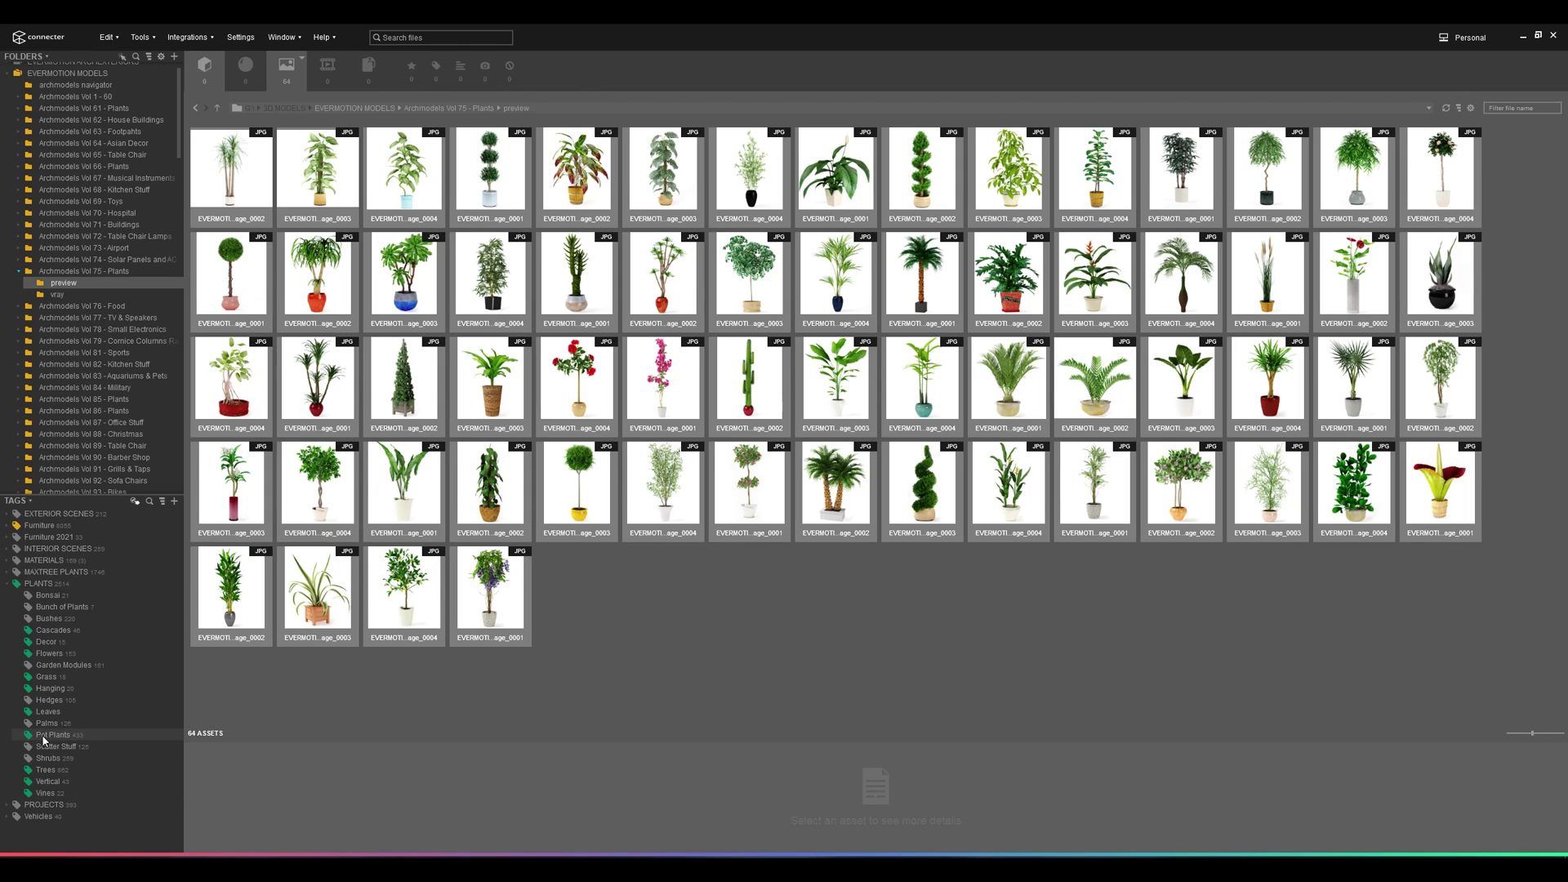
{"action": "left_click", "coordinate": [486, 608]}
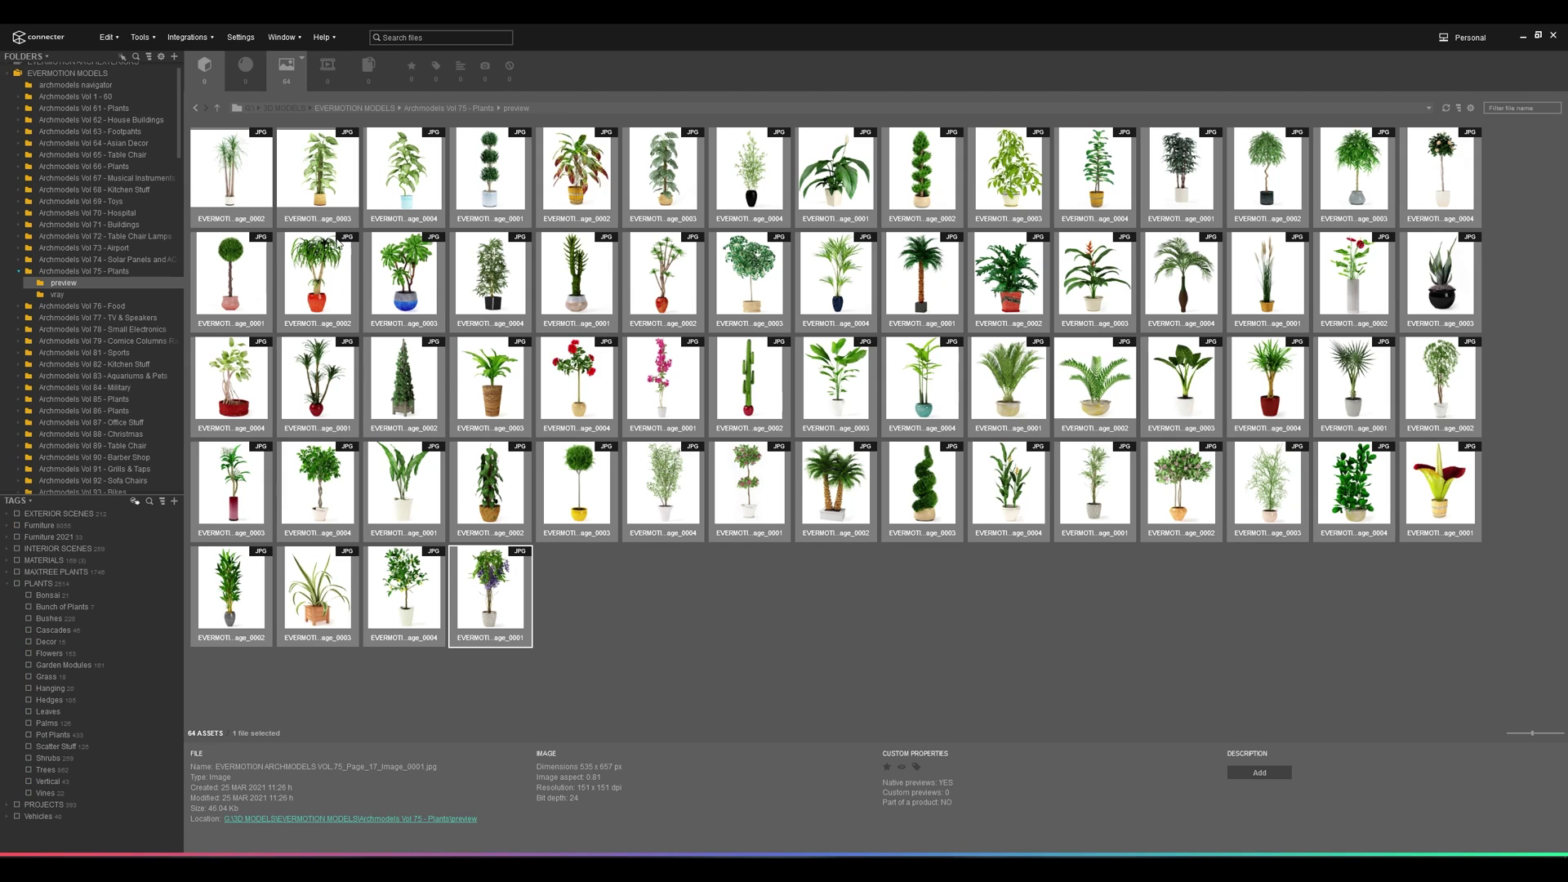
{"action": "key", "text": "ctrl+a"}
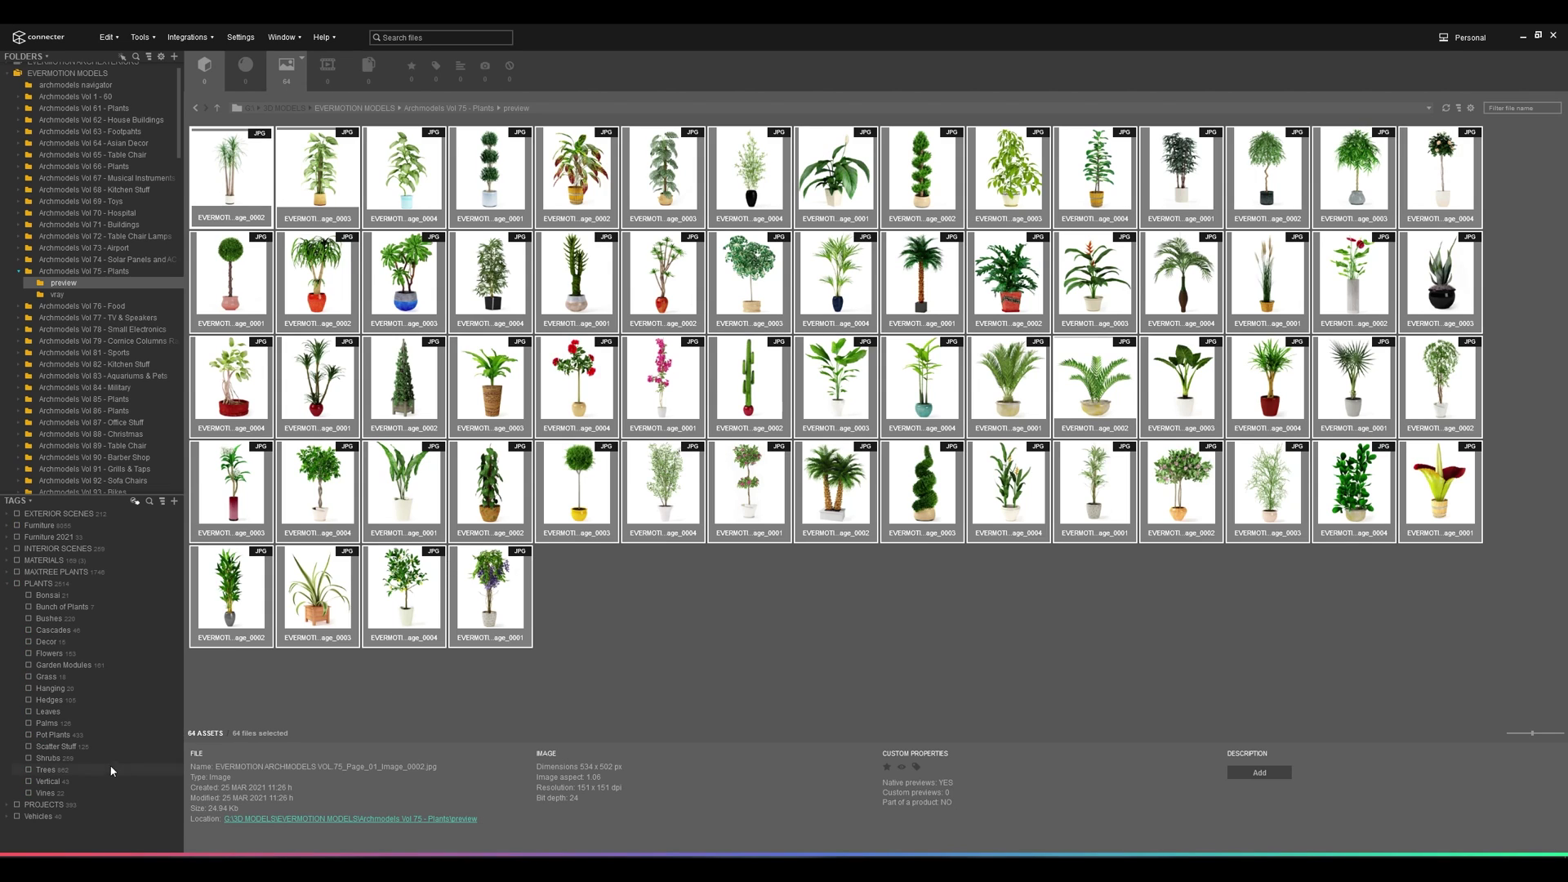
{"action": "left_click", "coordinate": [29, 735]}
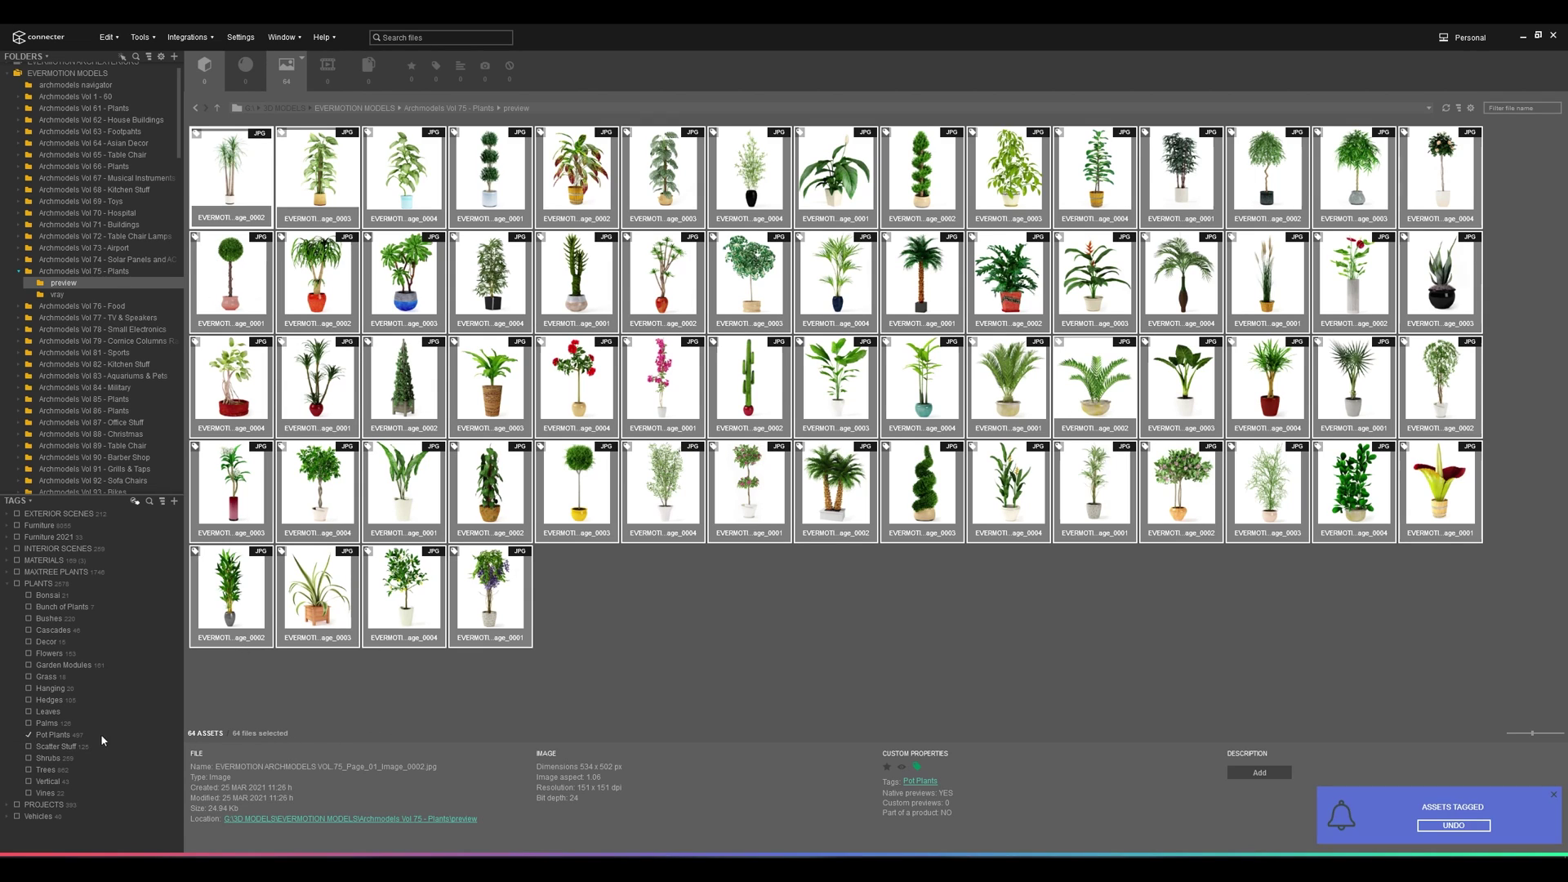
Step: Display the assets tagged Pot Plants and look through them for the newly tagged Evermotion images
{"action": "left_click", "coordinate": [51, 586]}
{"action": "left_click", "coordinate": [53, 735]}
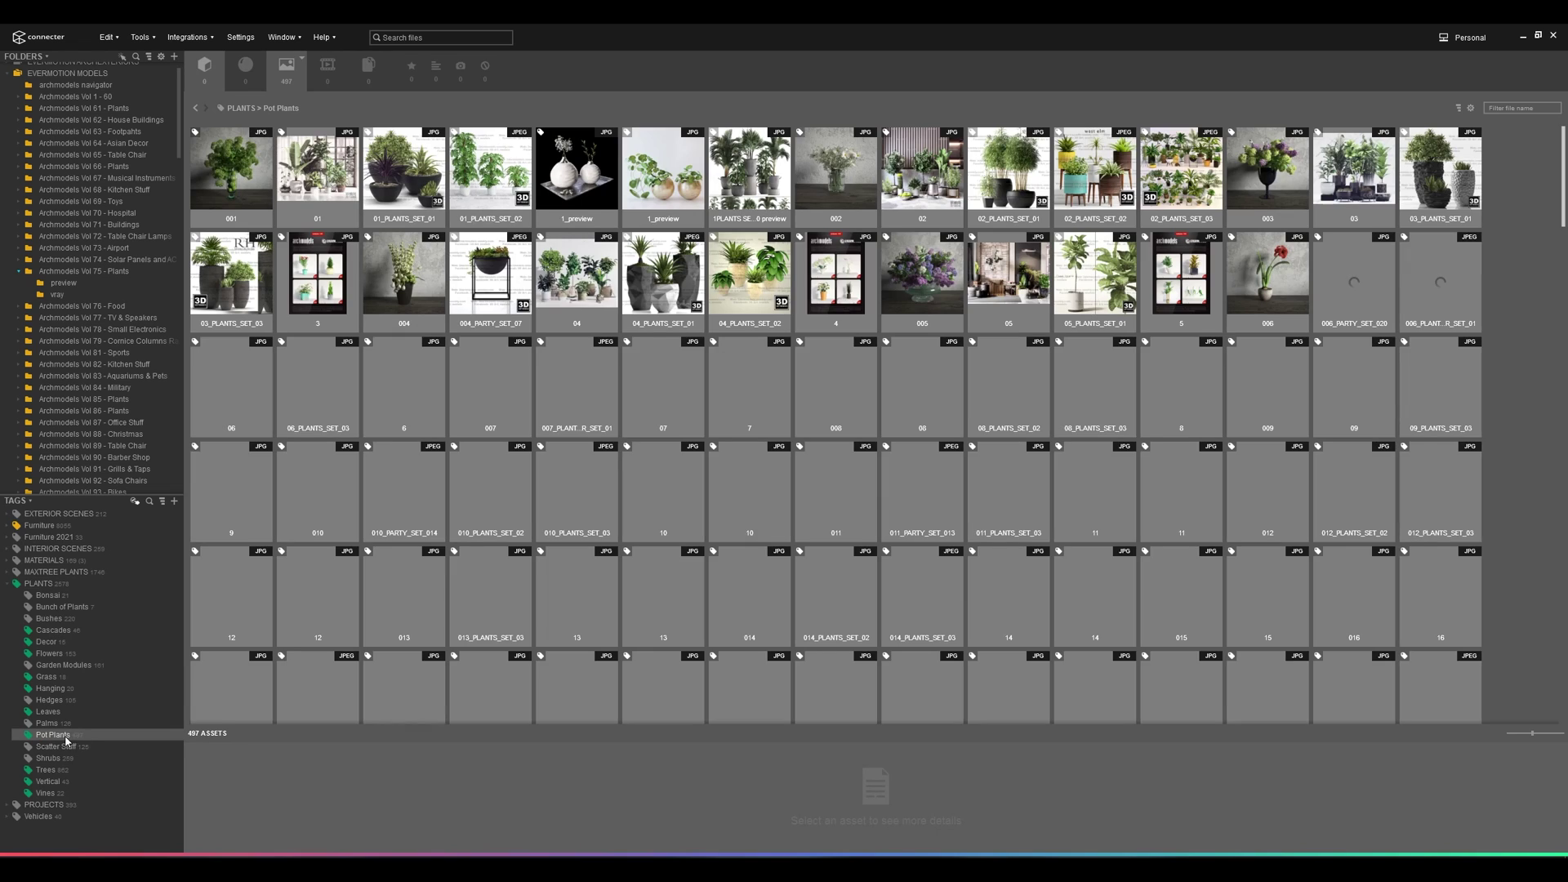
{"action": "scroll", "coordinate": [1515, 603], "scroll_direction": "down", "scroll_amount": 1}
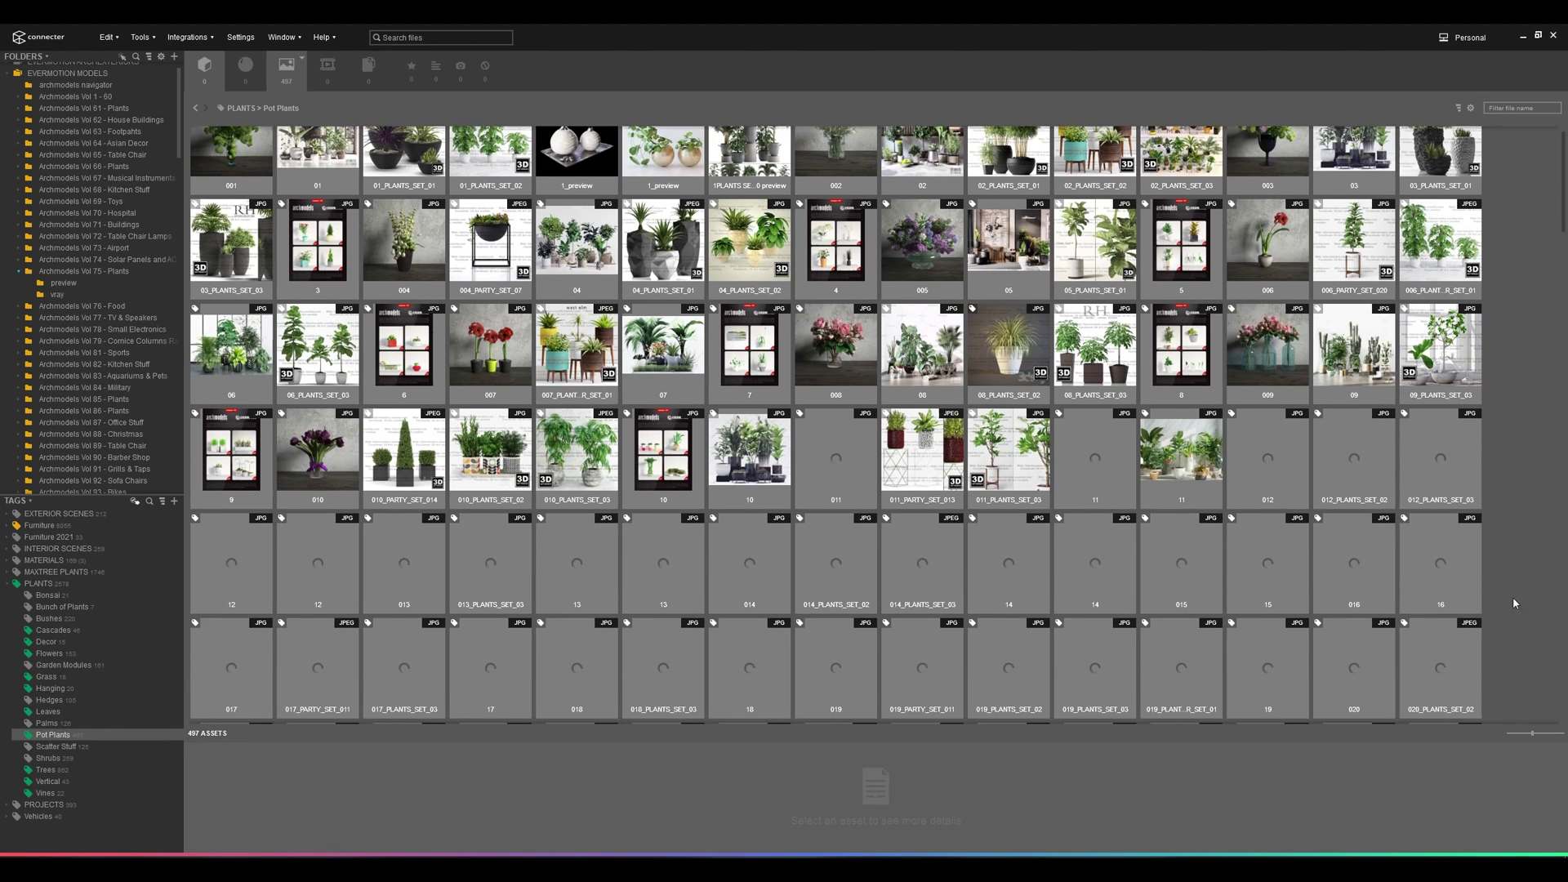
{"action": "scroll", "coordinate": [1514, 603], "scroll_direction": "down", "scroll_amount": 10}
{"action": "left_click", "coordinate": [1563, 707]}
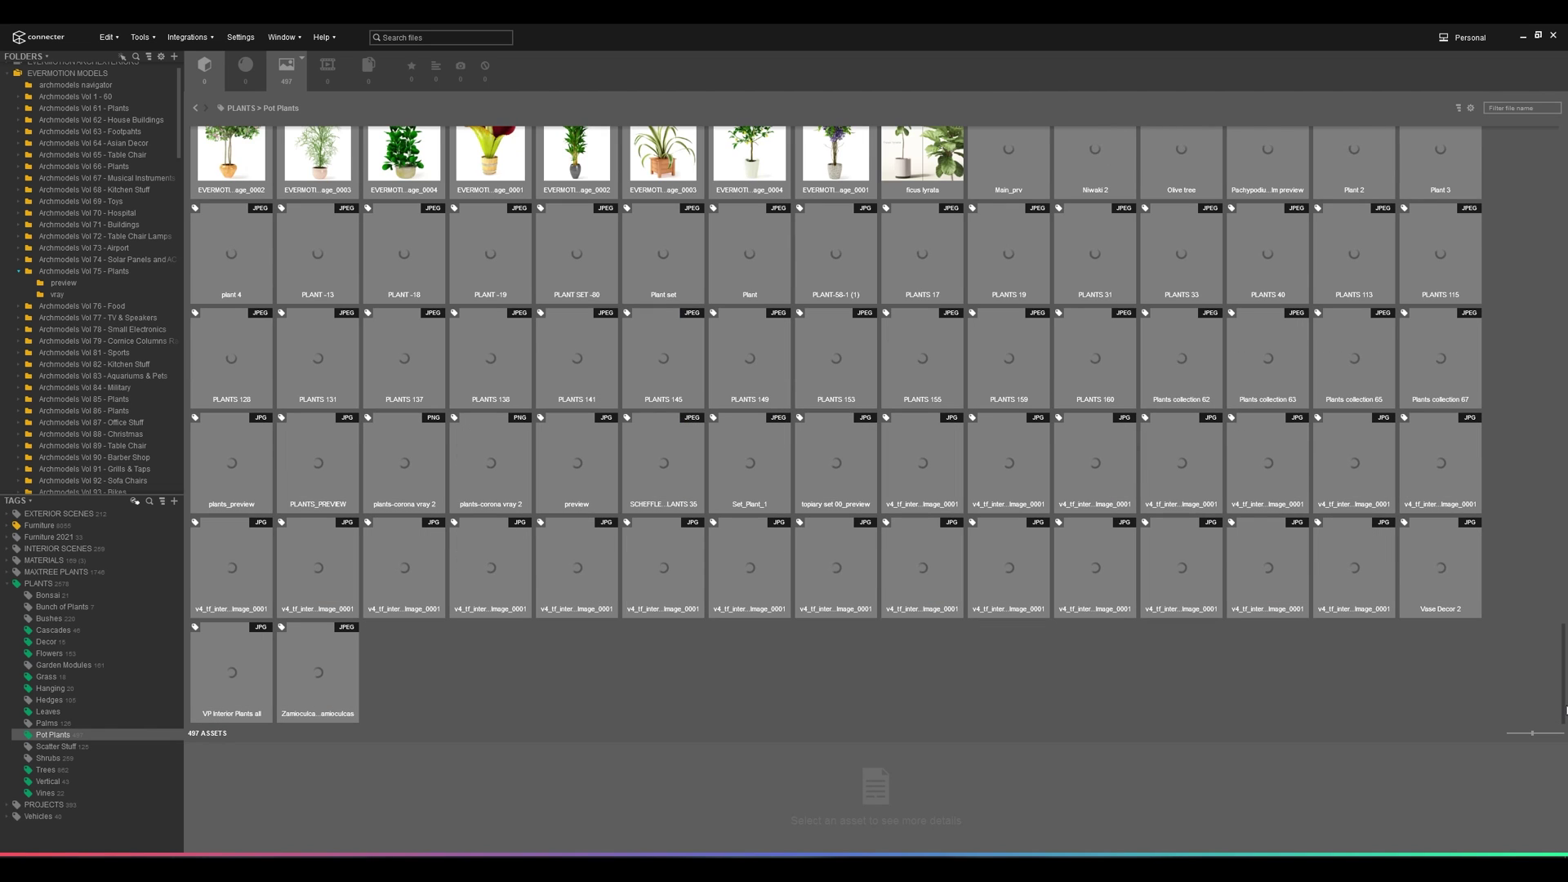
{"action": "scroll", "coordinate": [584, 483], "scroll_direction": "up", "scroll_amount": 5}
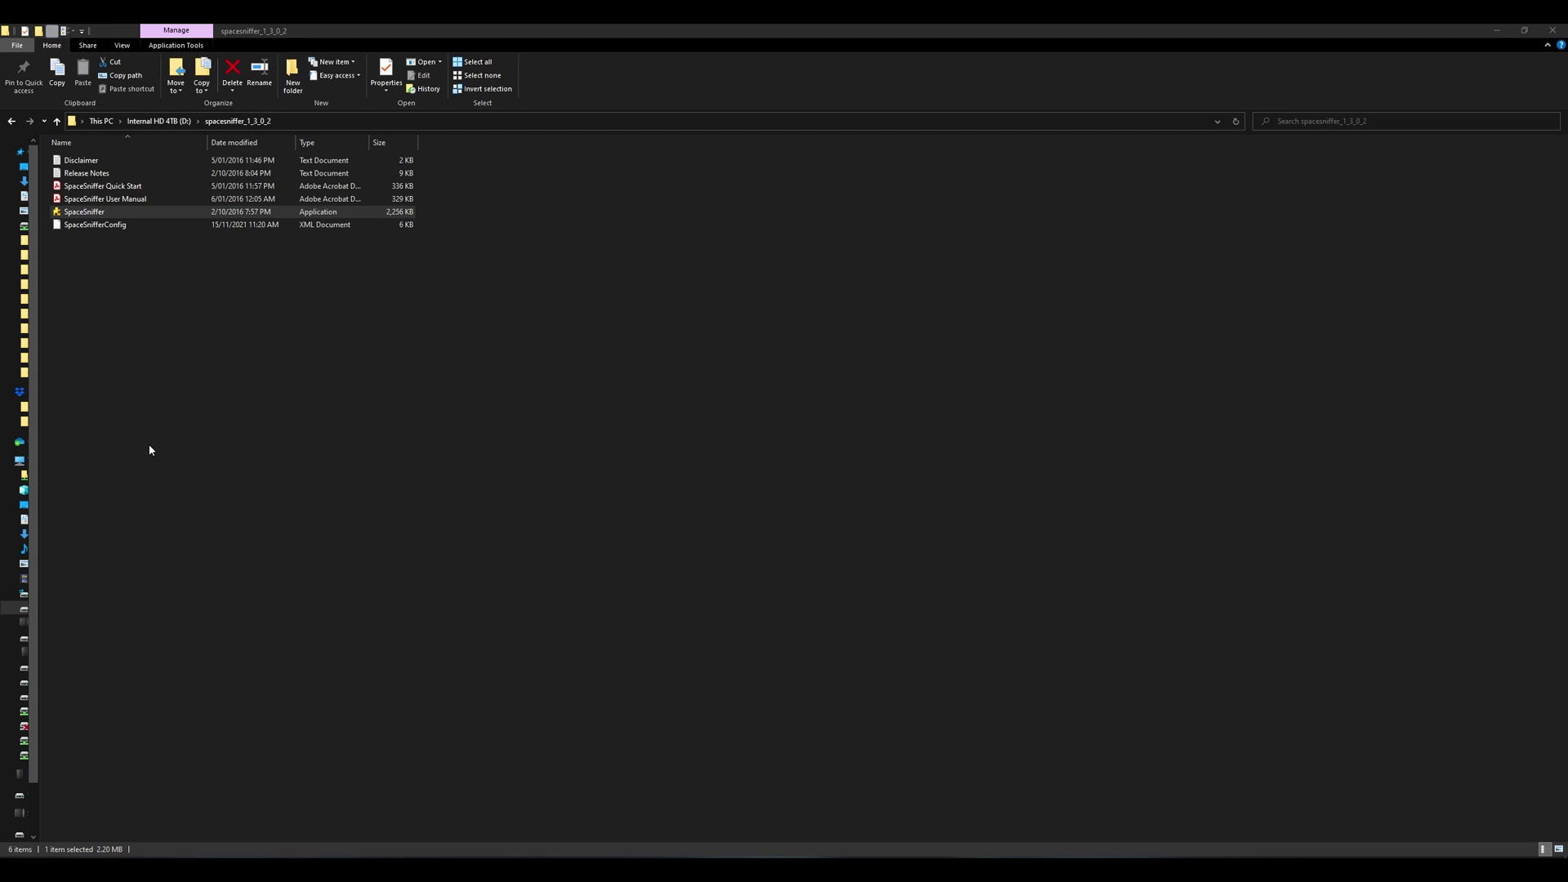
Step: Launch SpaceSniffer, scan the WORK BACKUP (L:) drive, and clear the log console from the disk usage map
{"action": "double_click", "coordinate": [93, 217]}
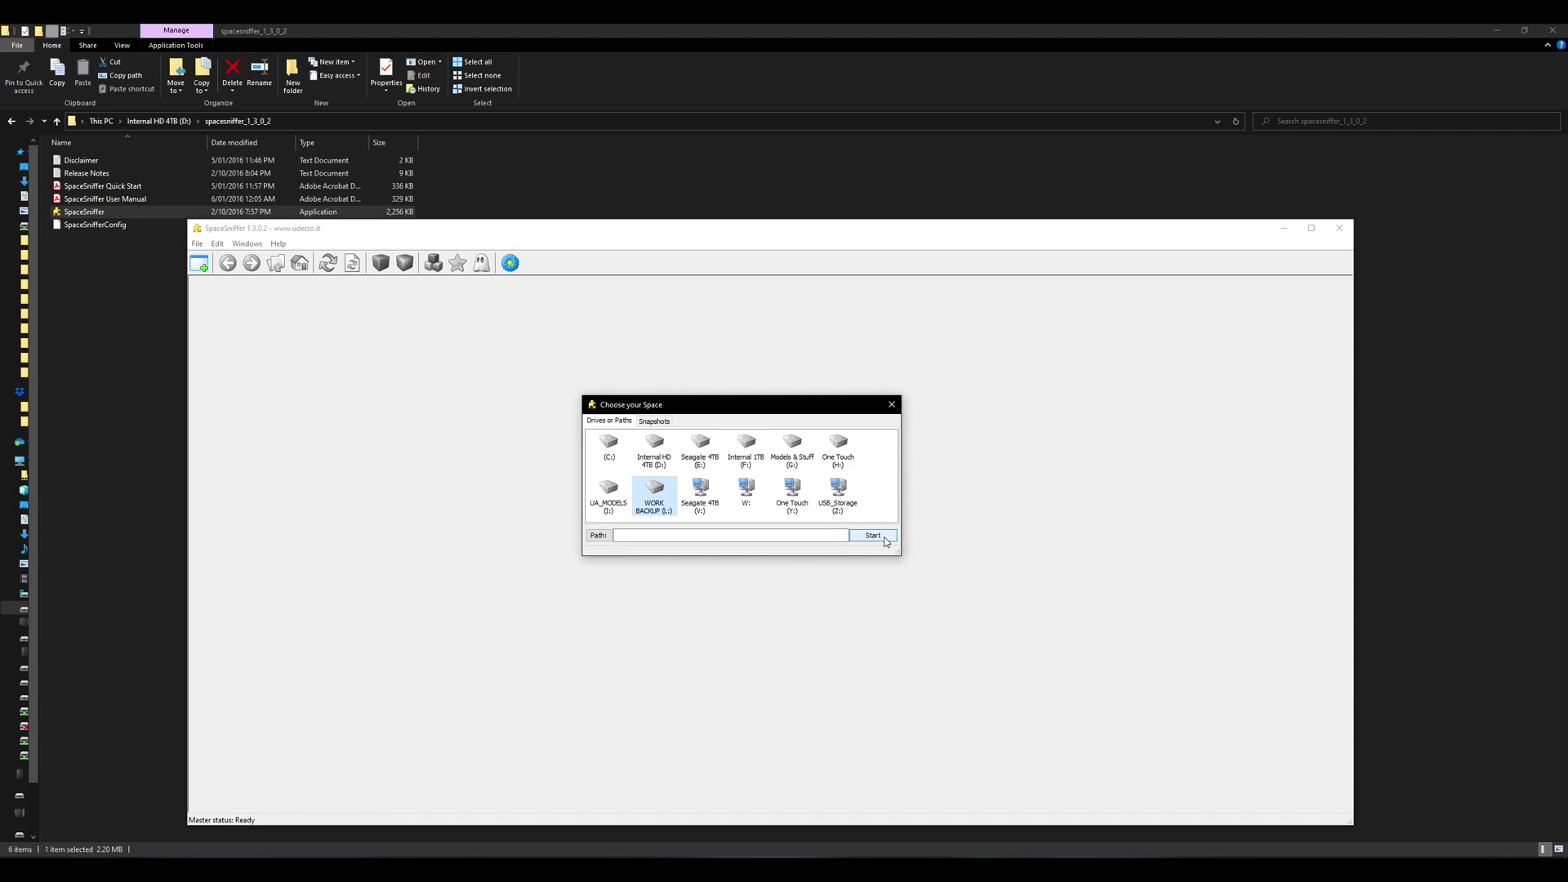
{"action": "left_click", "coordinate": [884, 538]}
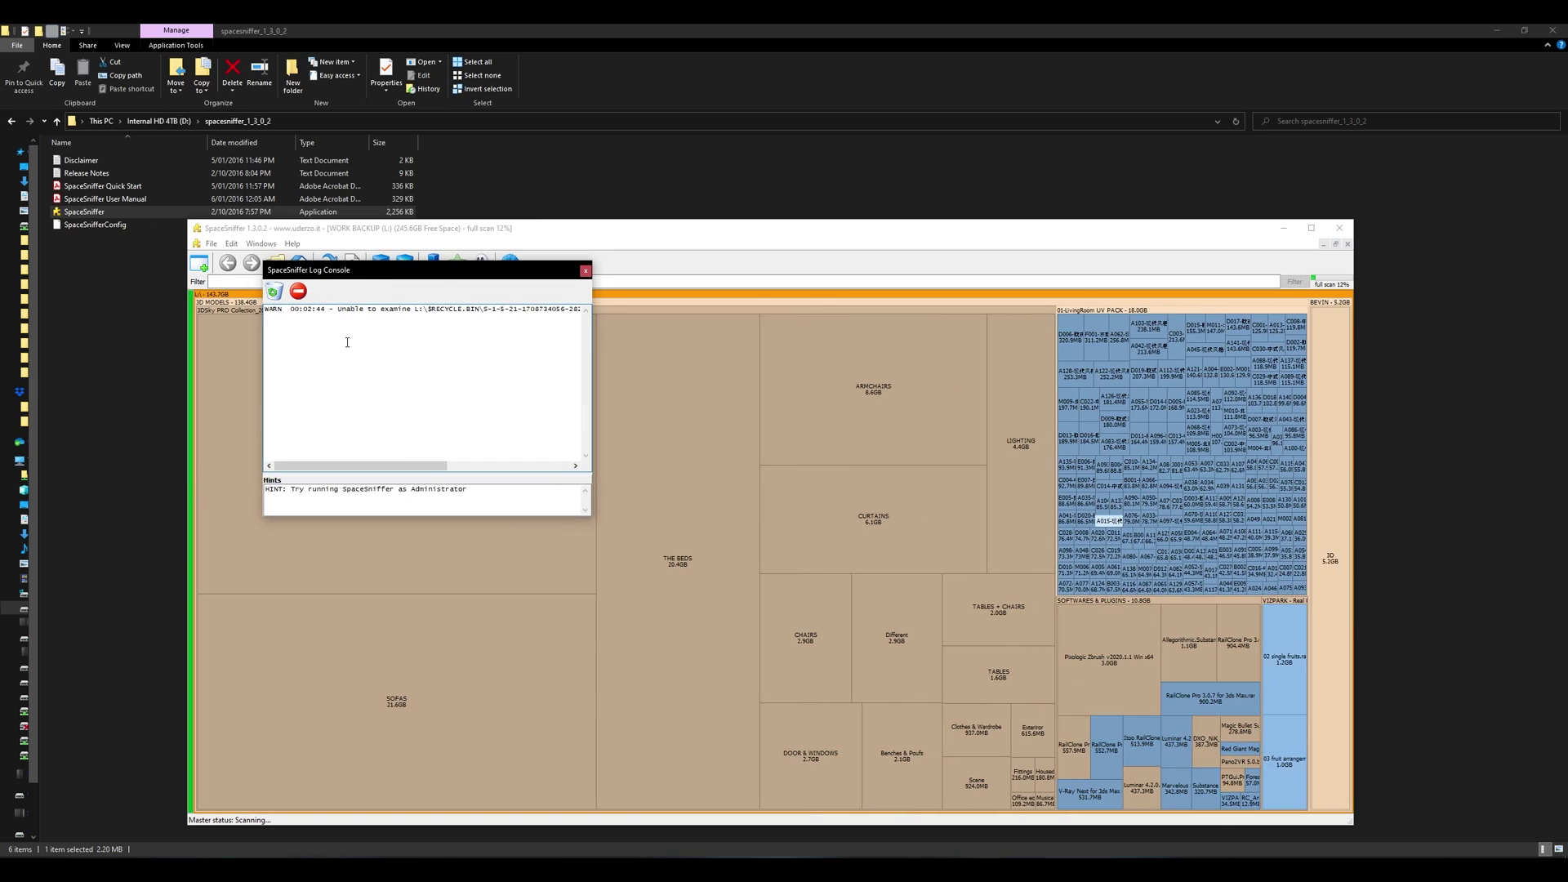
{"action": "left_click", "coordinate": [653, 282]}
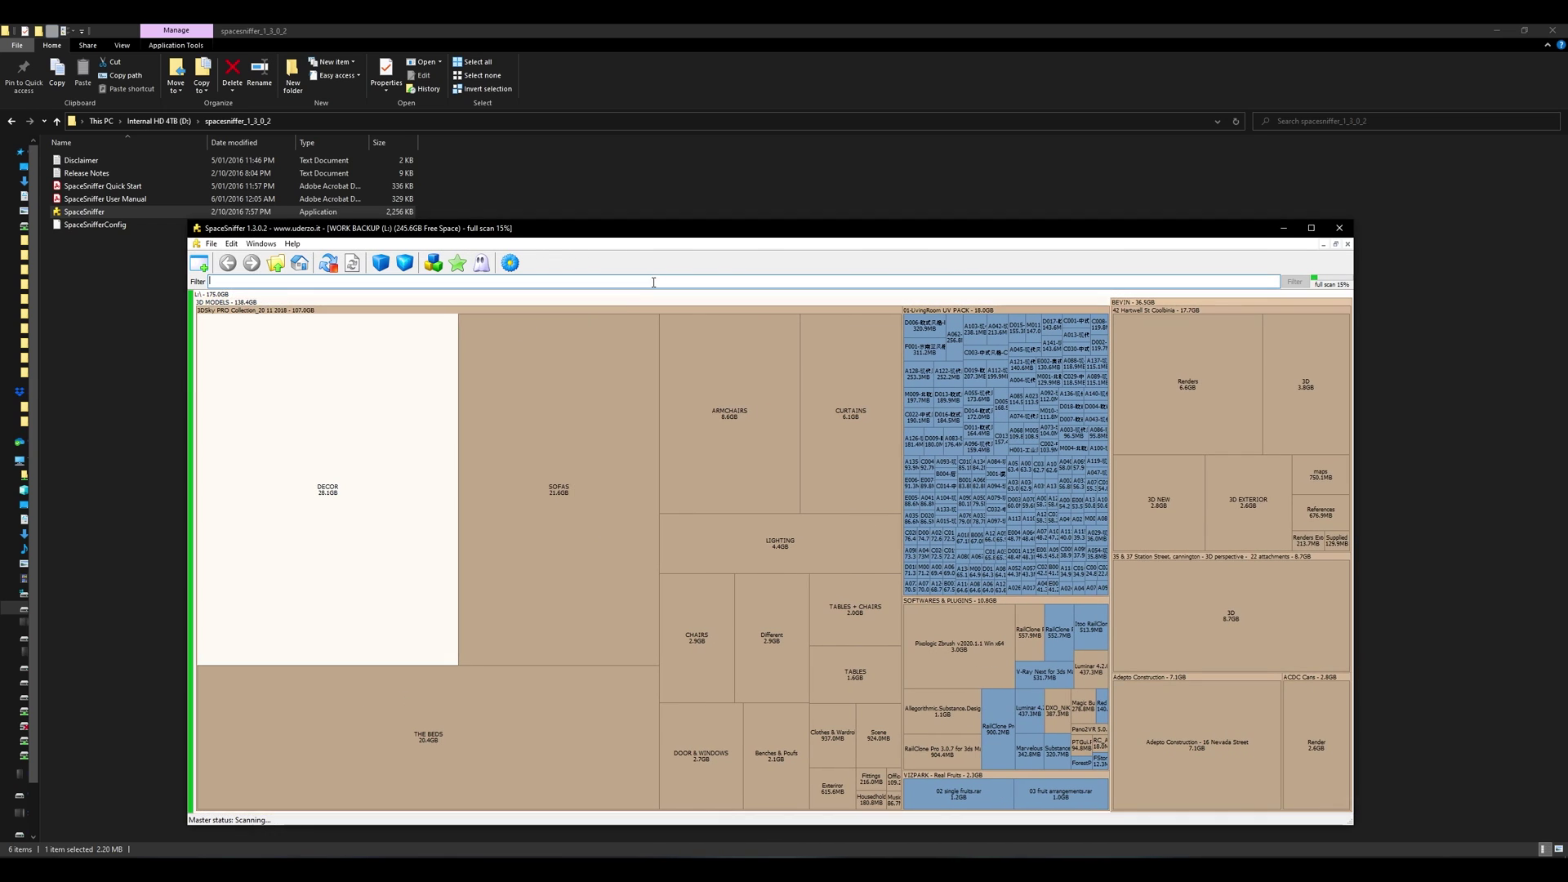
{"action": "left_click_drag", "start_coordinate": [746, 236], "coordinate": [712, 194]}
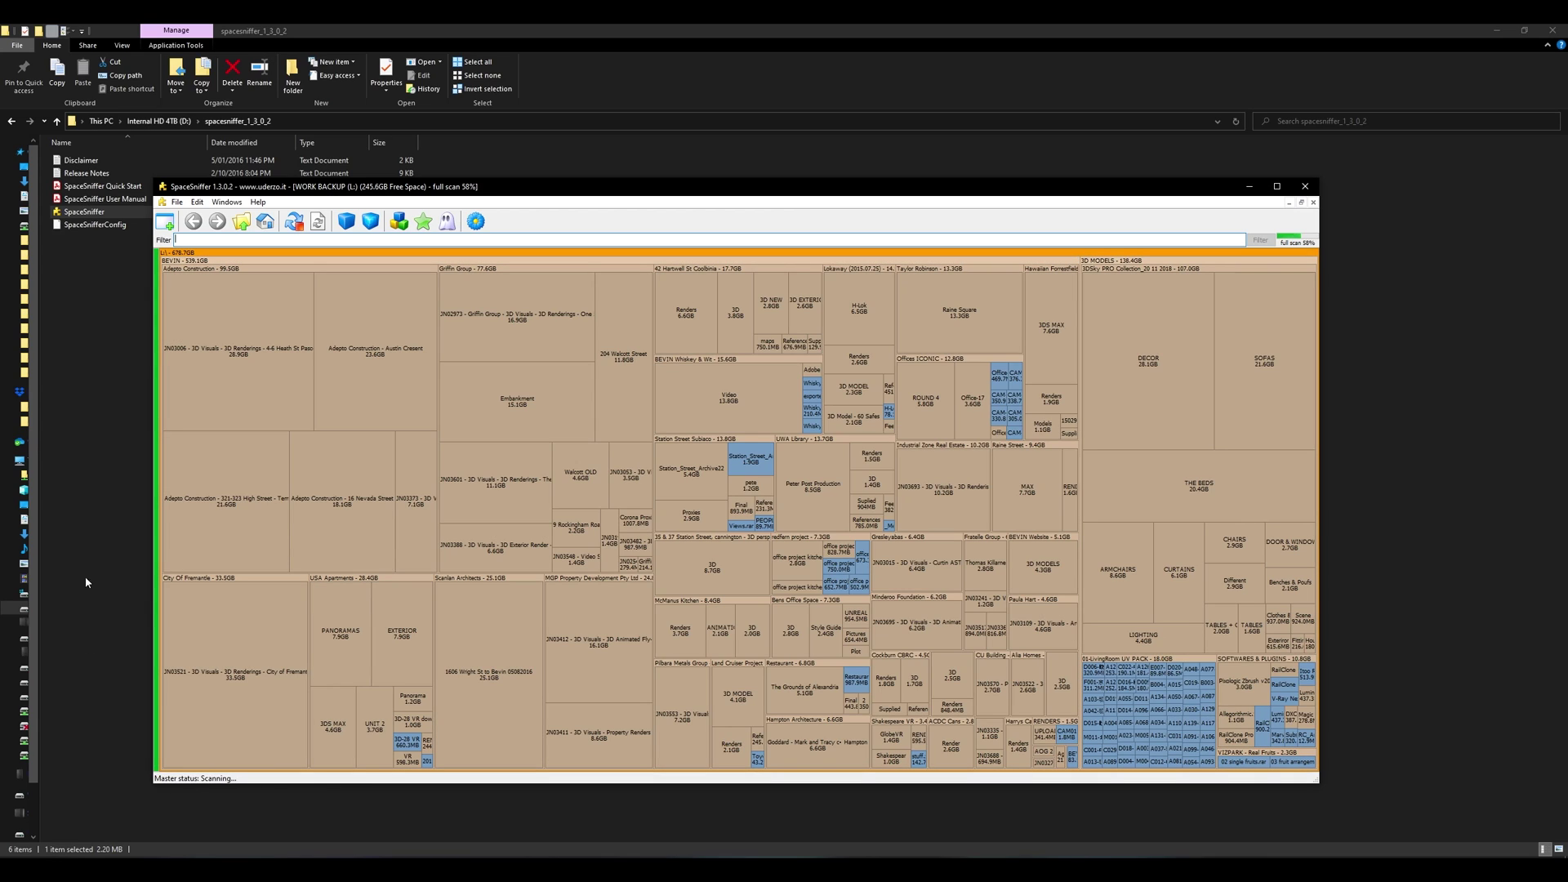
Step: Drill into the first Adepto Construction project through Renders and Exterior to the Round 3 folder, and view the folder's available file actions
{"action": "left_click", "coordinate": [256, 365]}
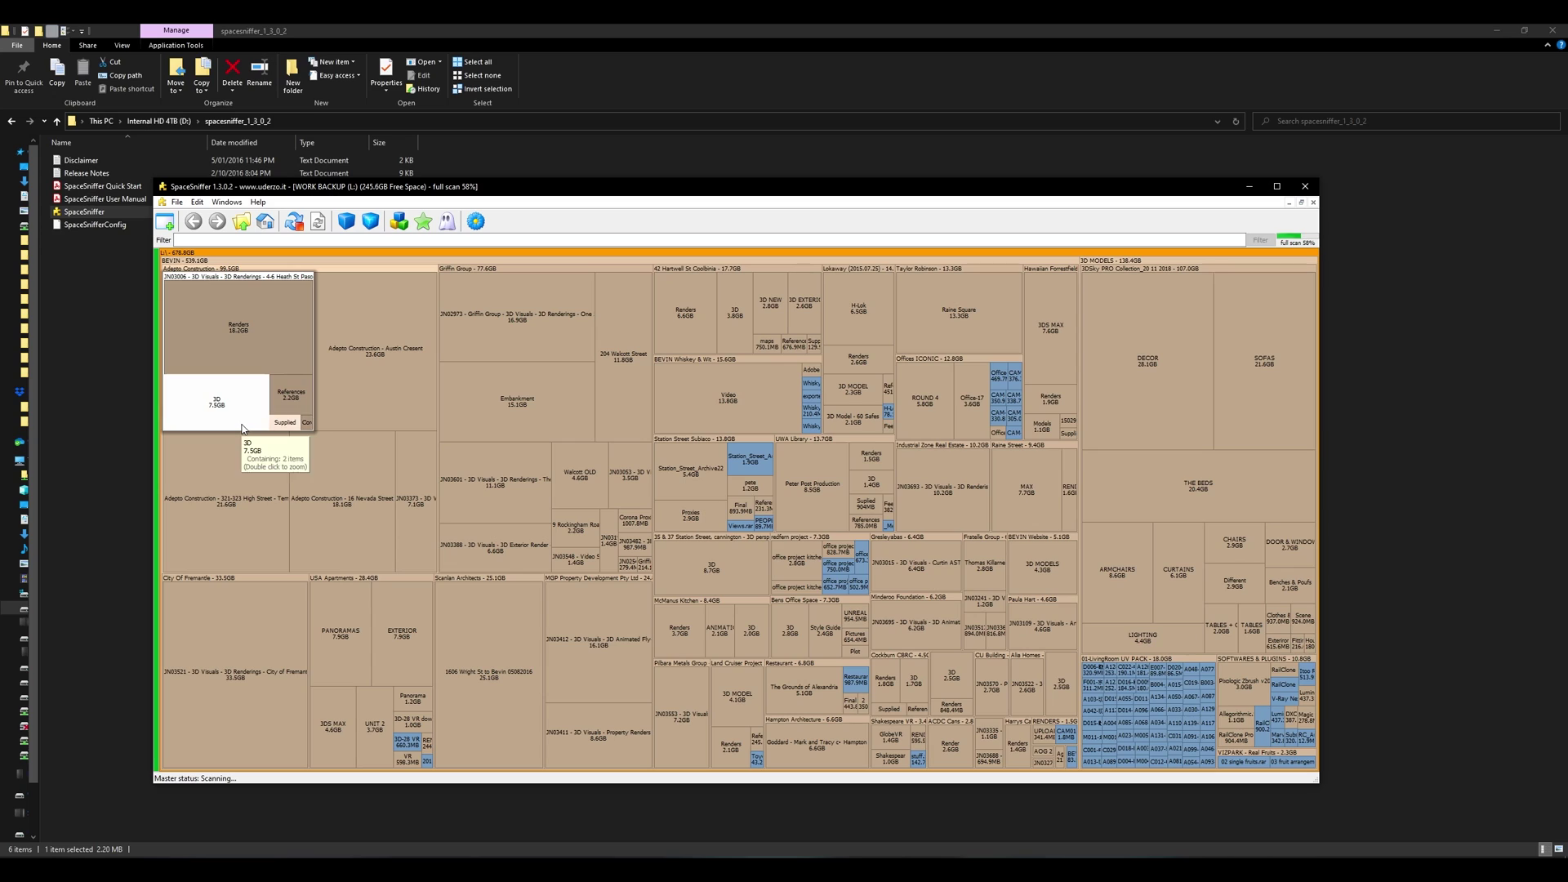
{"action": "left_click", "coordinate": [253, 346]}
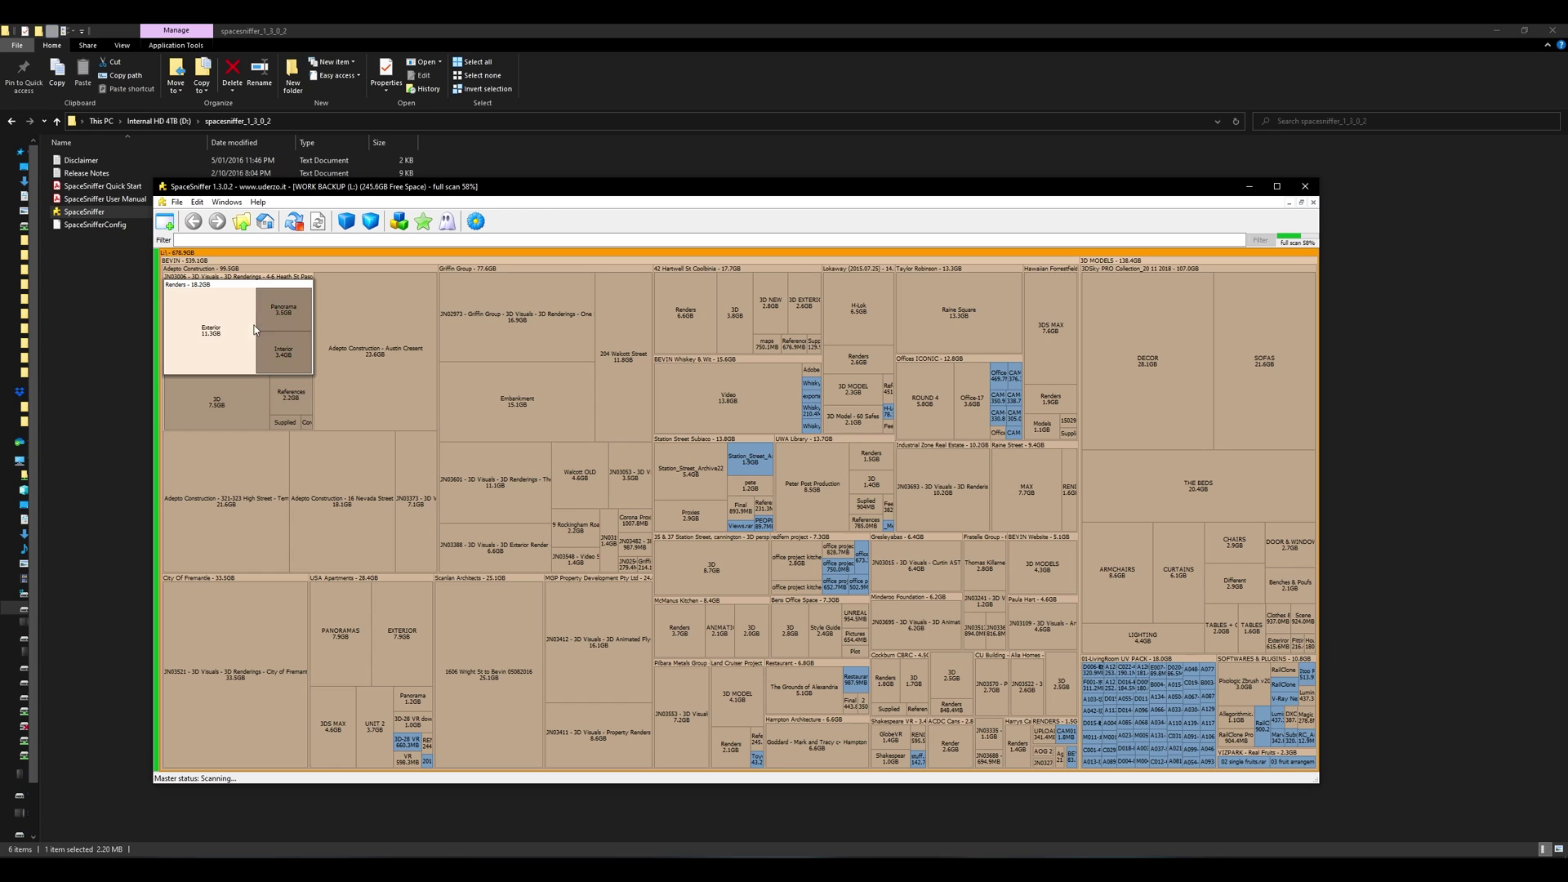
{"action": "left_click", "coordinate": [219, 352]}
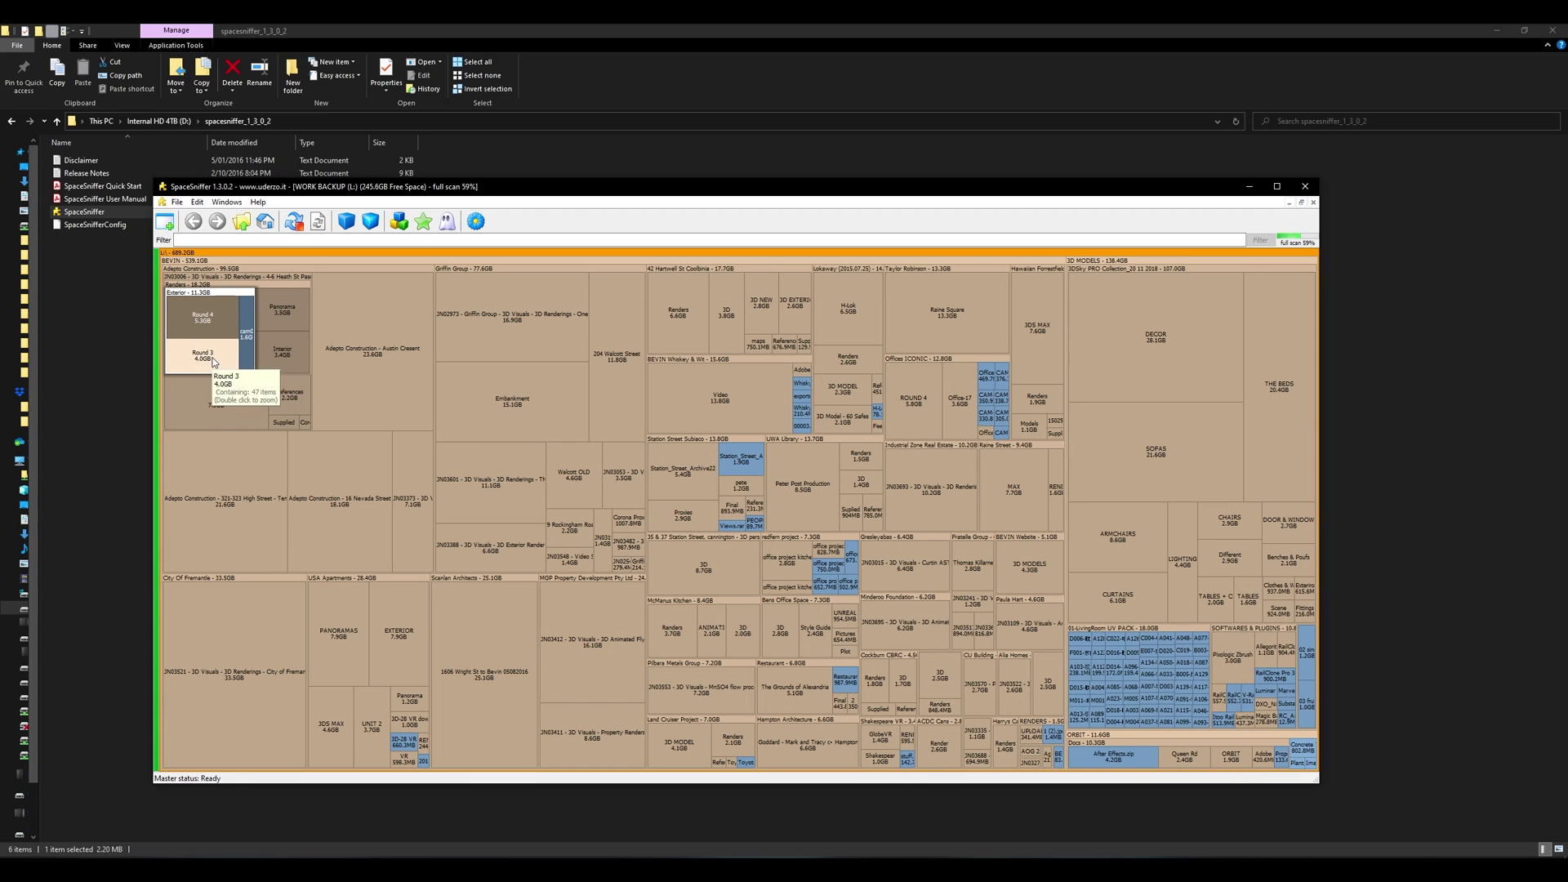
{"action": "right_click", "coordinate": [216, 356]}
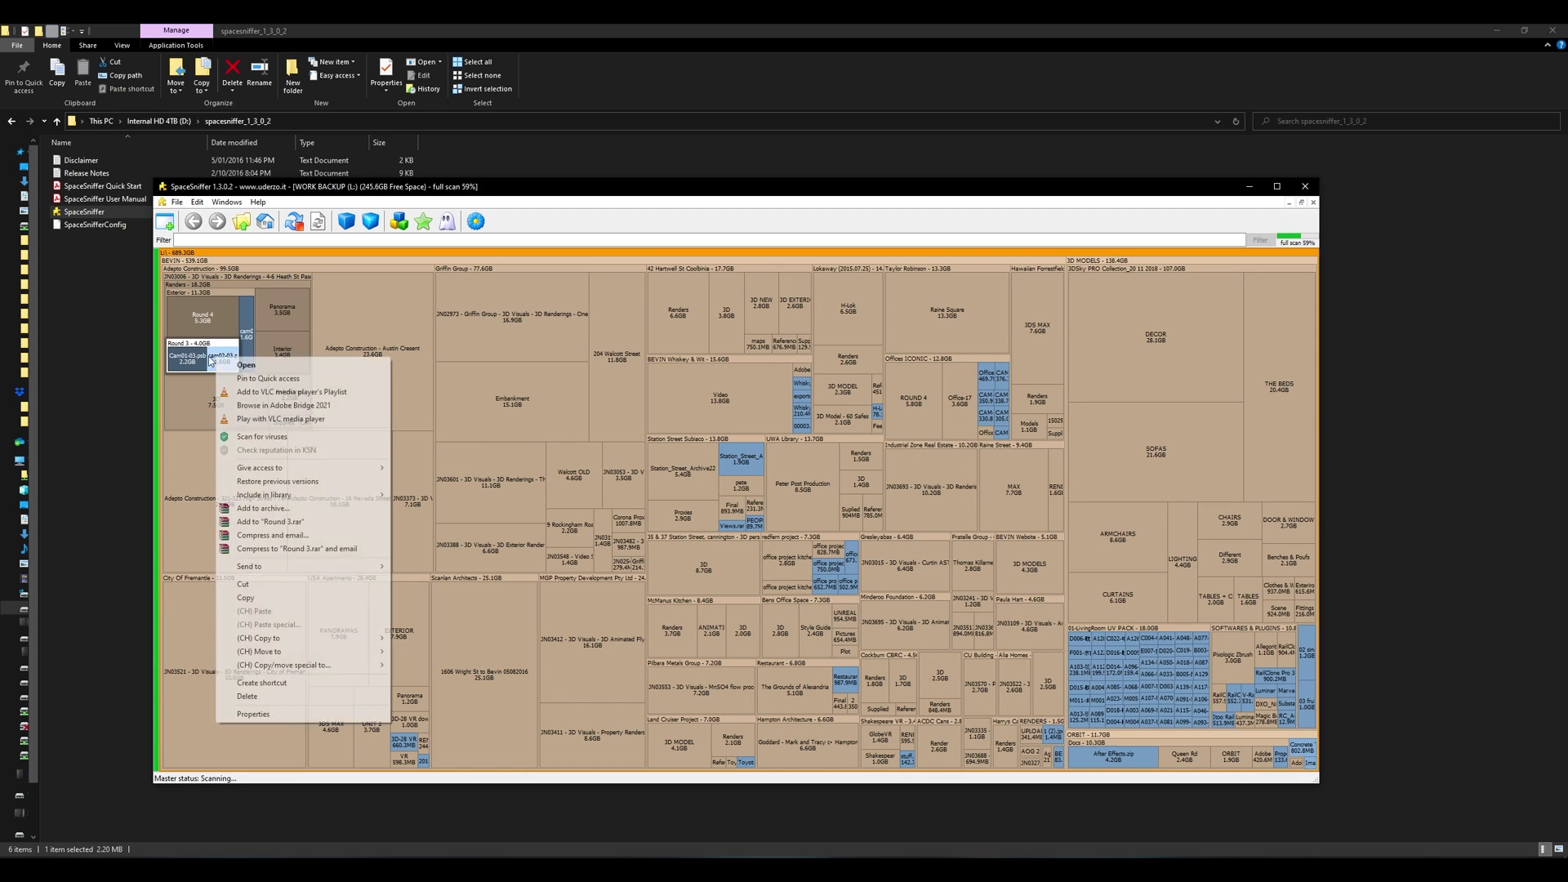
{"action": "left_click", "coordinate": [197, 346]}
{"action": "right_click", "coordinate": [197, 346]}
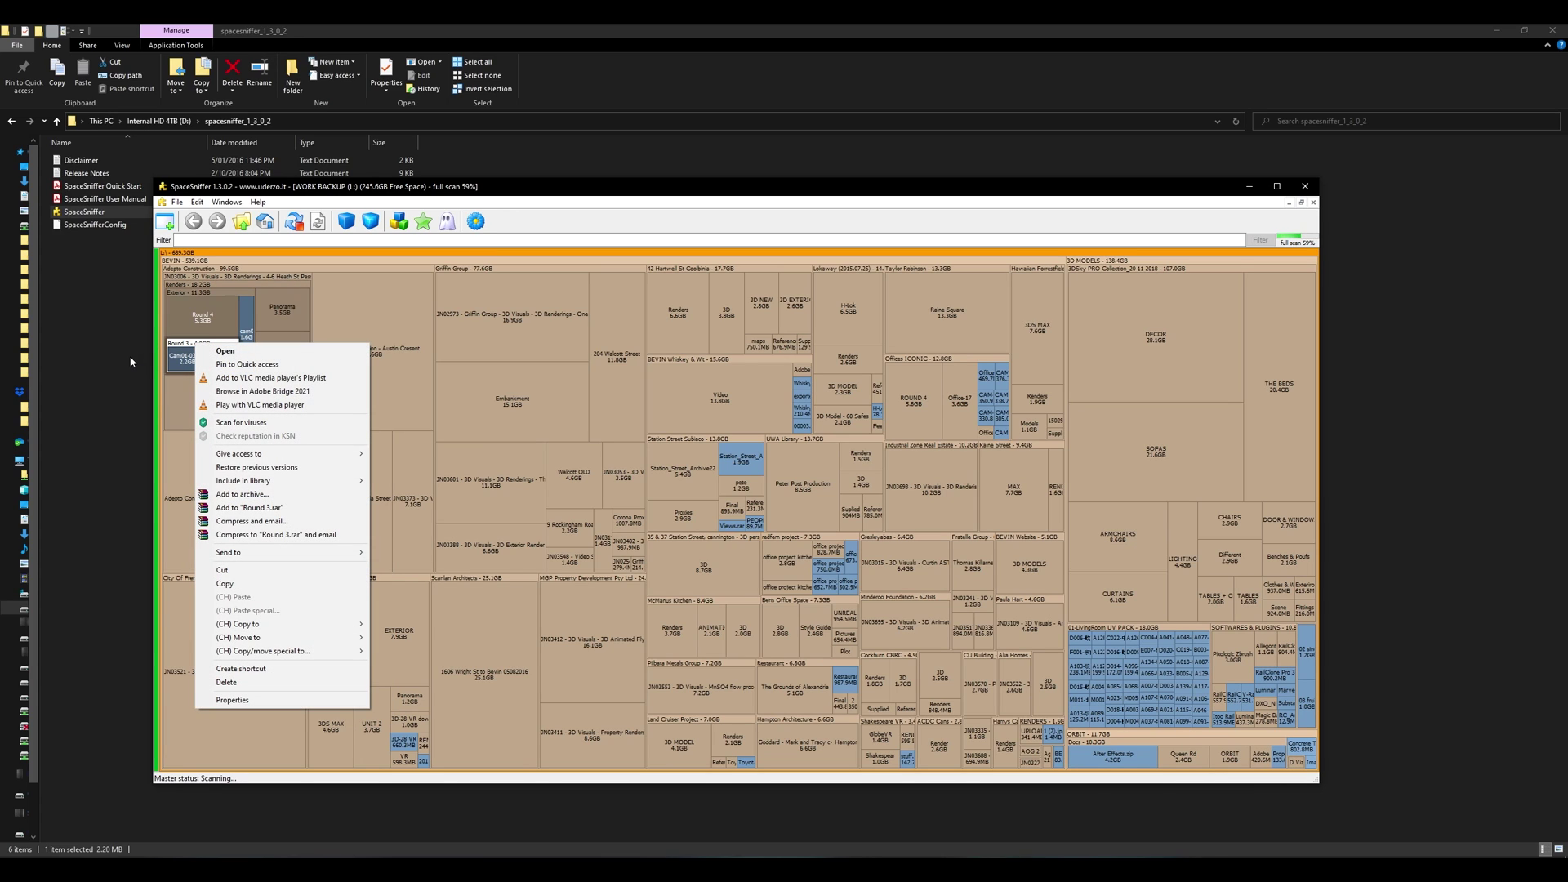
{"action": "left_click", "coordinate": [184, 347]}
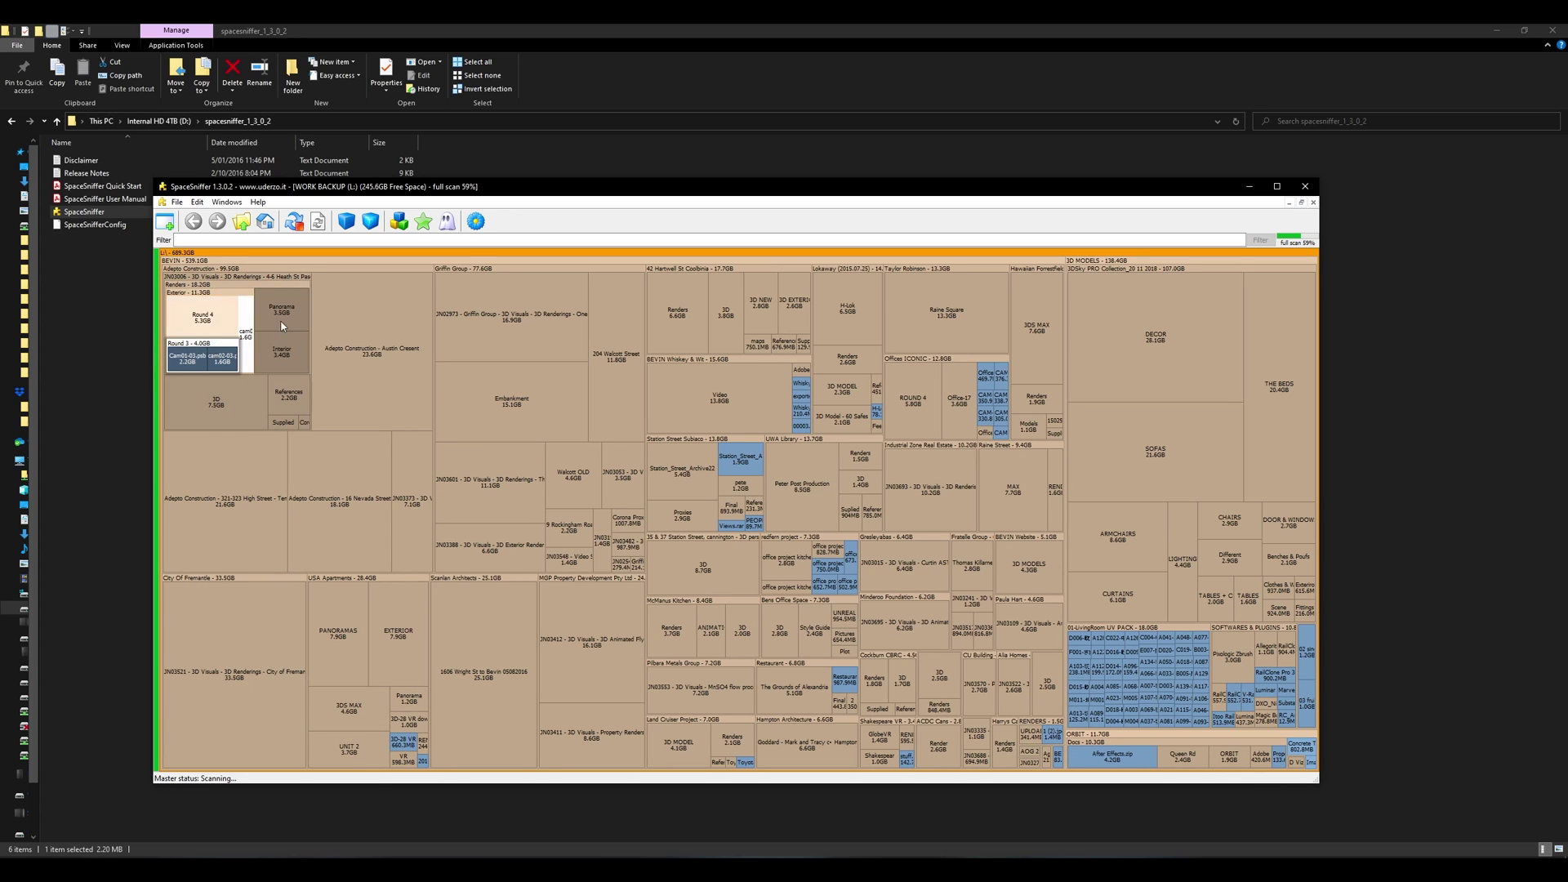
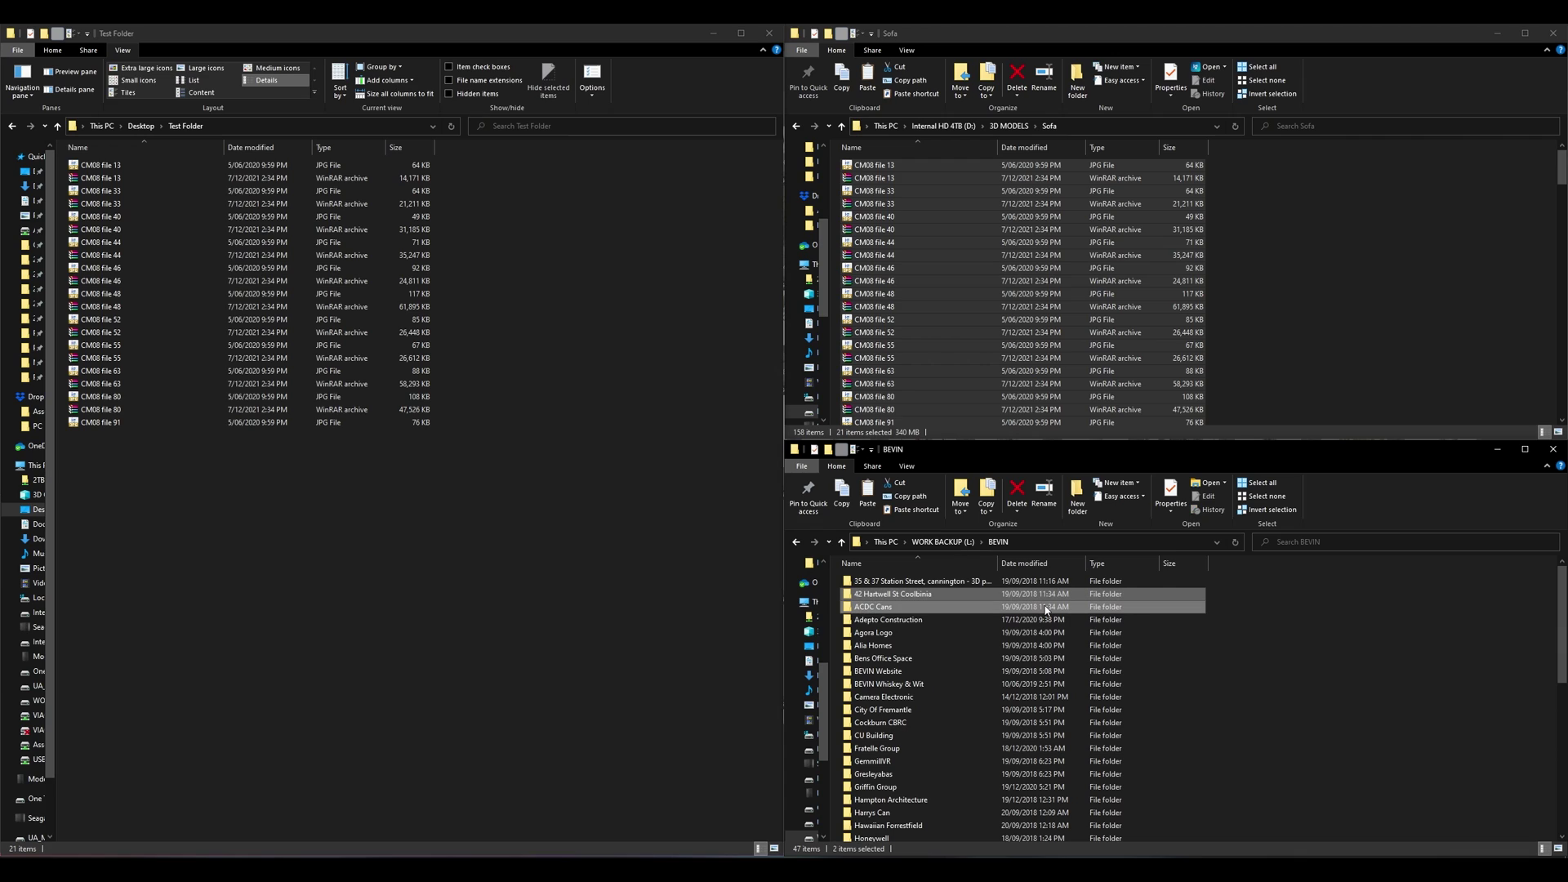
Step: Copy the ACDC Cans folder and the folder just above it from BEVIN to Test Folder, and bring up the Copy Handler status window
{"action": "left_click_drag", "start_coordinate": [1047, 607], "coordinate": [488, 569]}
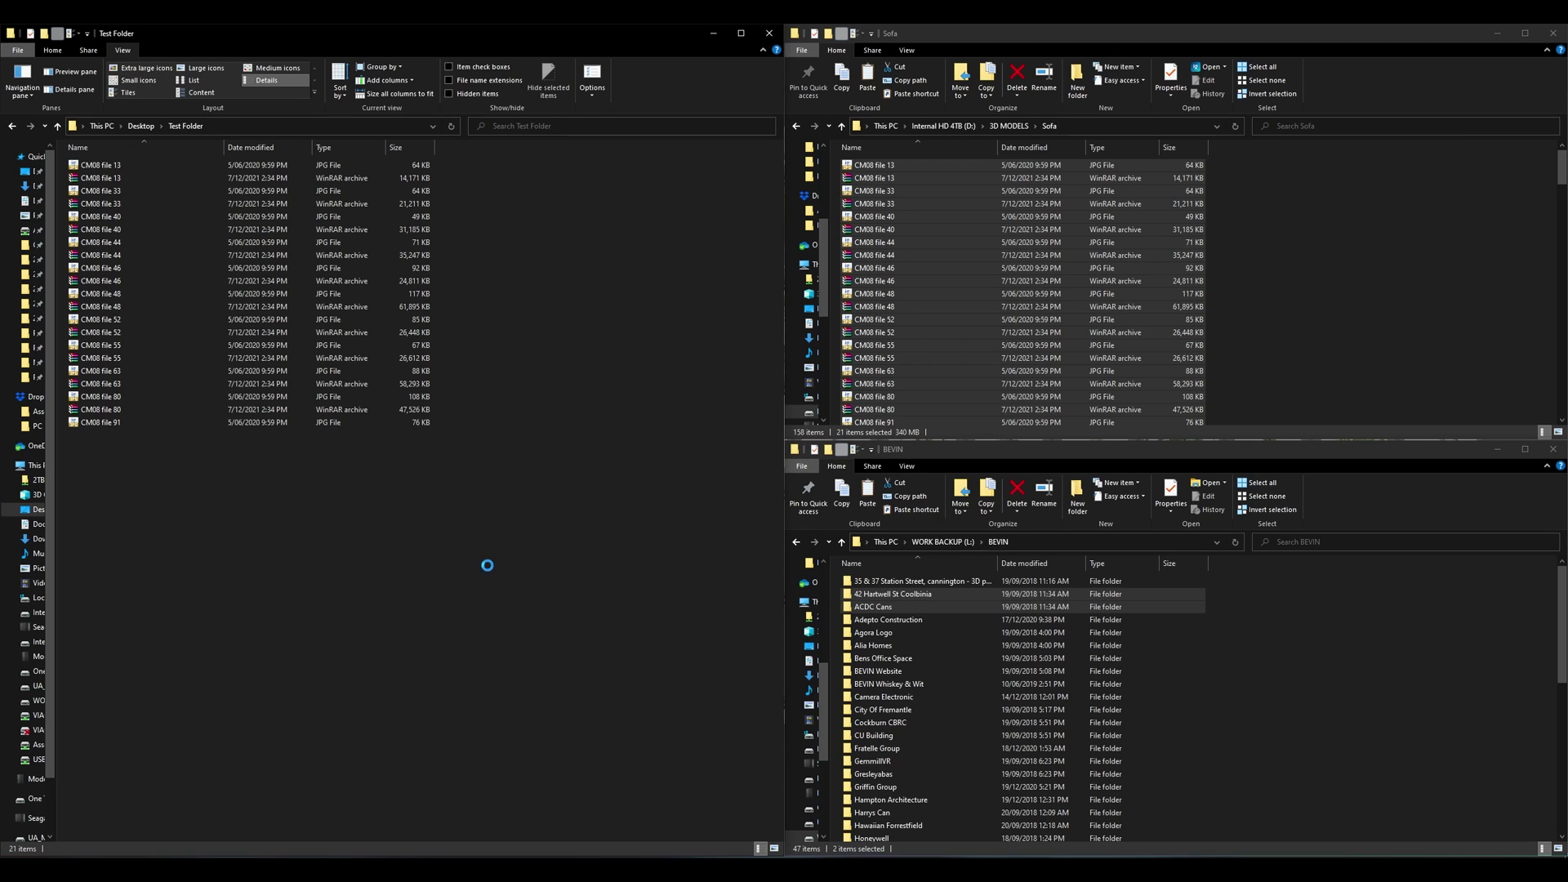
{"action": "double_click", "coordinate": [1539, 827]}
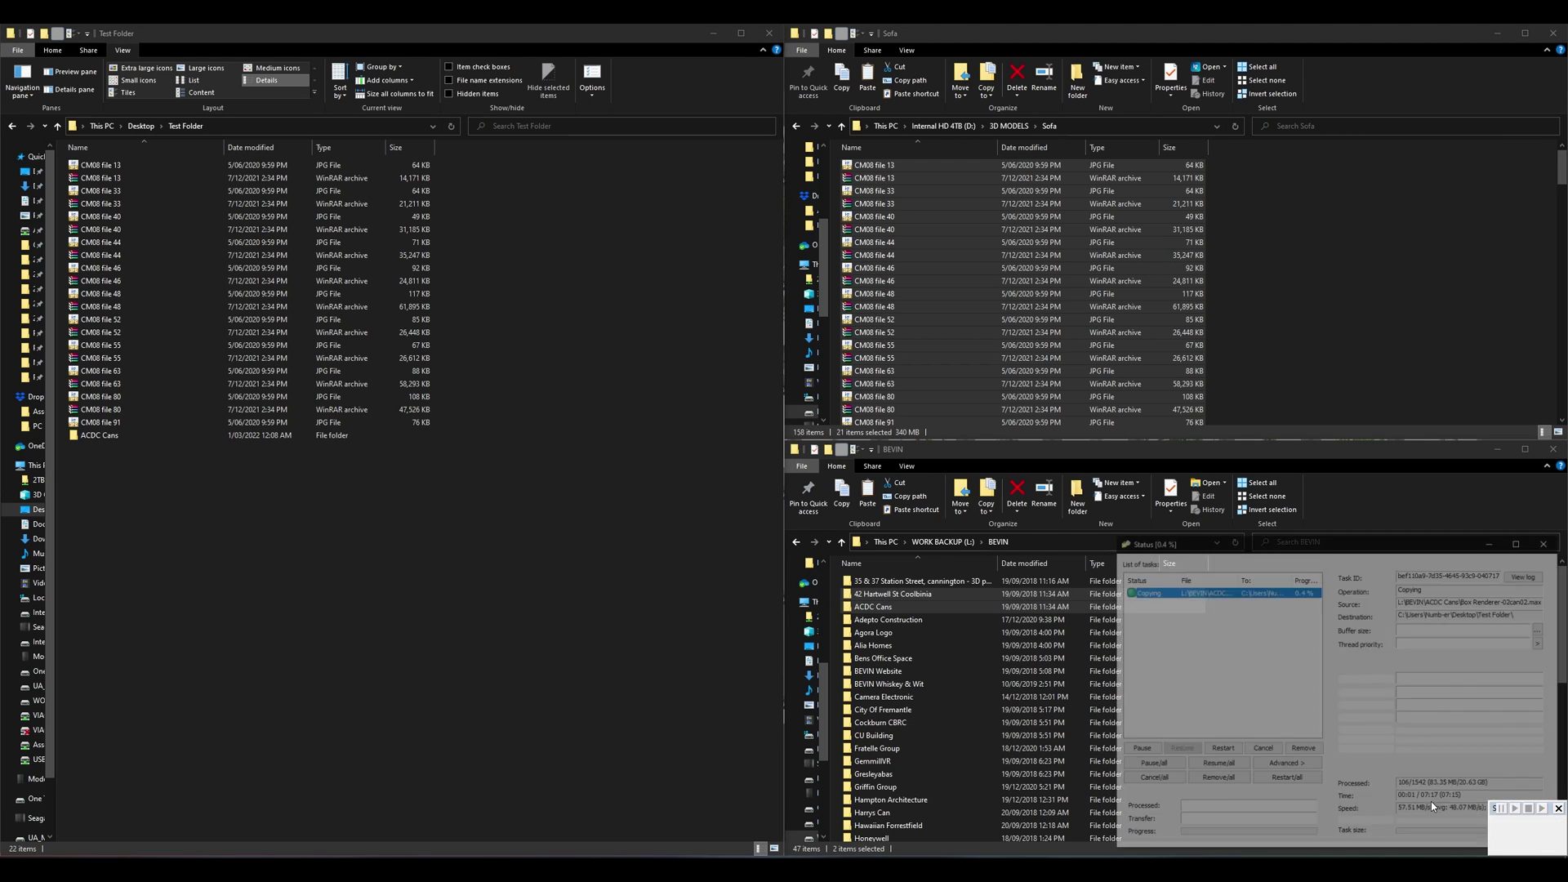
{"action": "left_click_drag", "start_coordinate": [1238, 557], "coordinate": [1092, 520]}
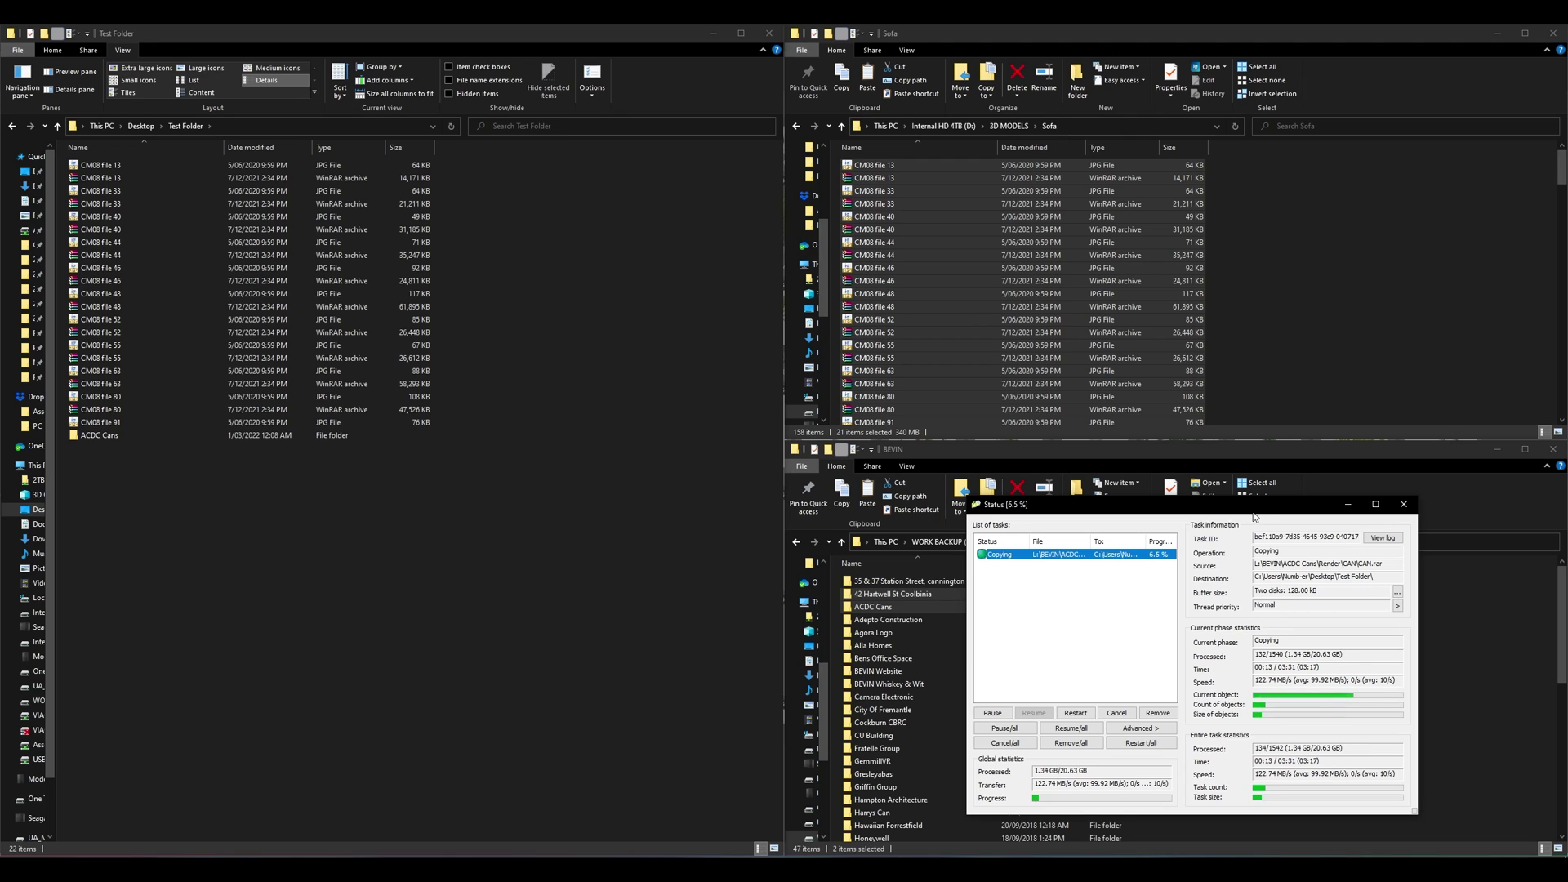
{"action": "left_click_drag", "start_coordinate": [1273, 503], "coordinate": [1358, 524]}
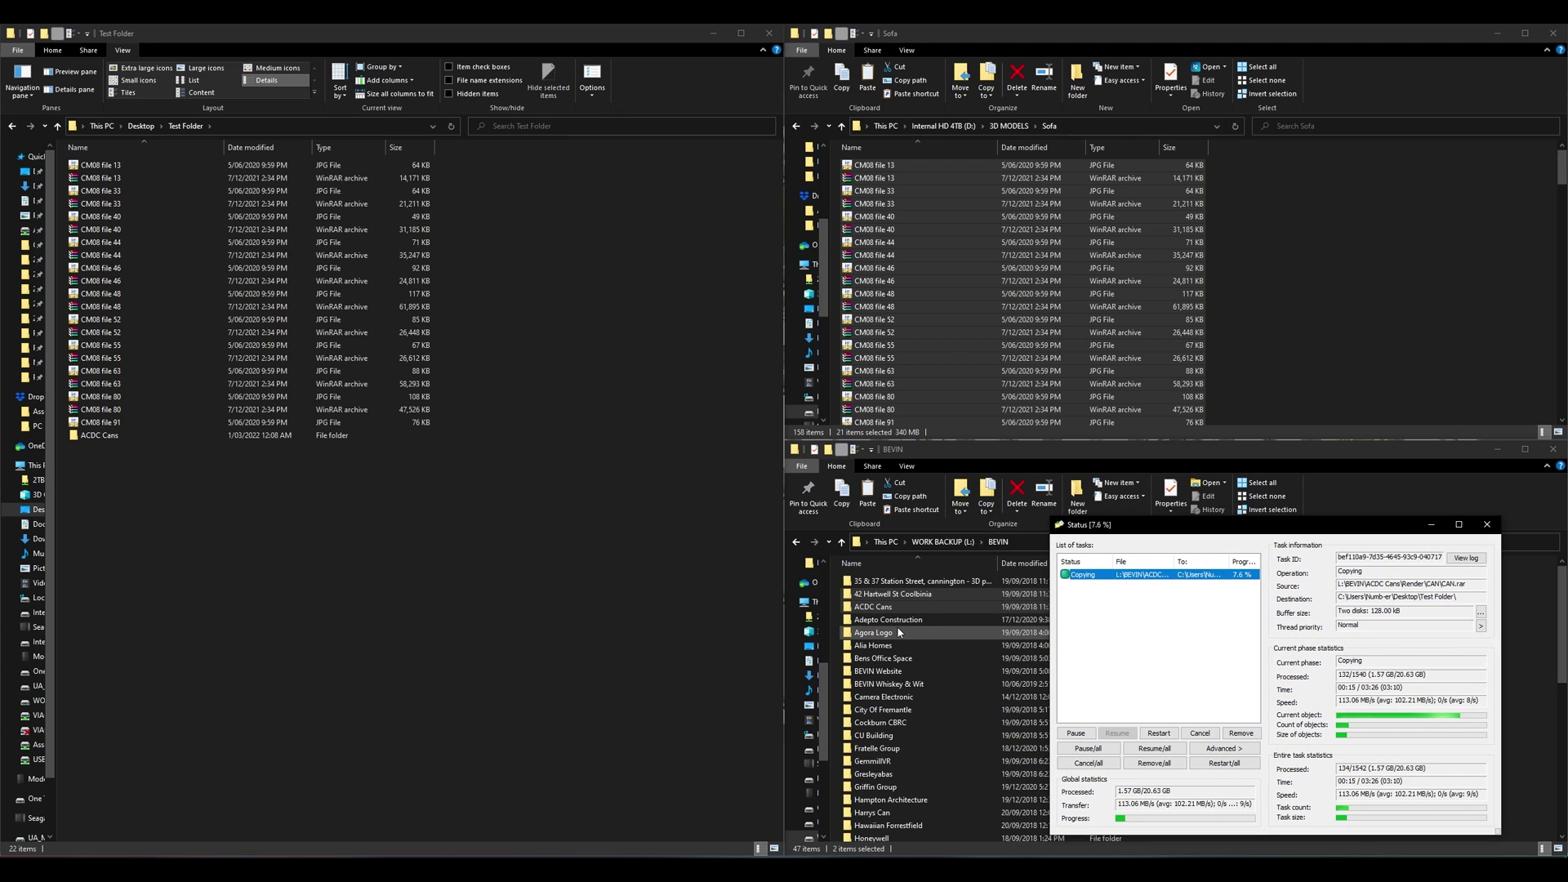
Step: Queue a copy of the Cockburn CBRC folder from BEVIN into Test Folder
{"action": "left_click", "coordinate": [897, 631]}
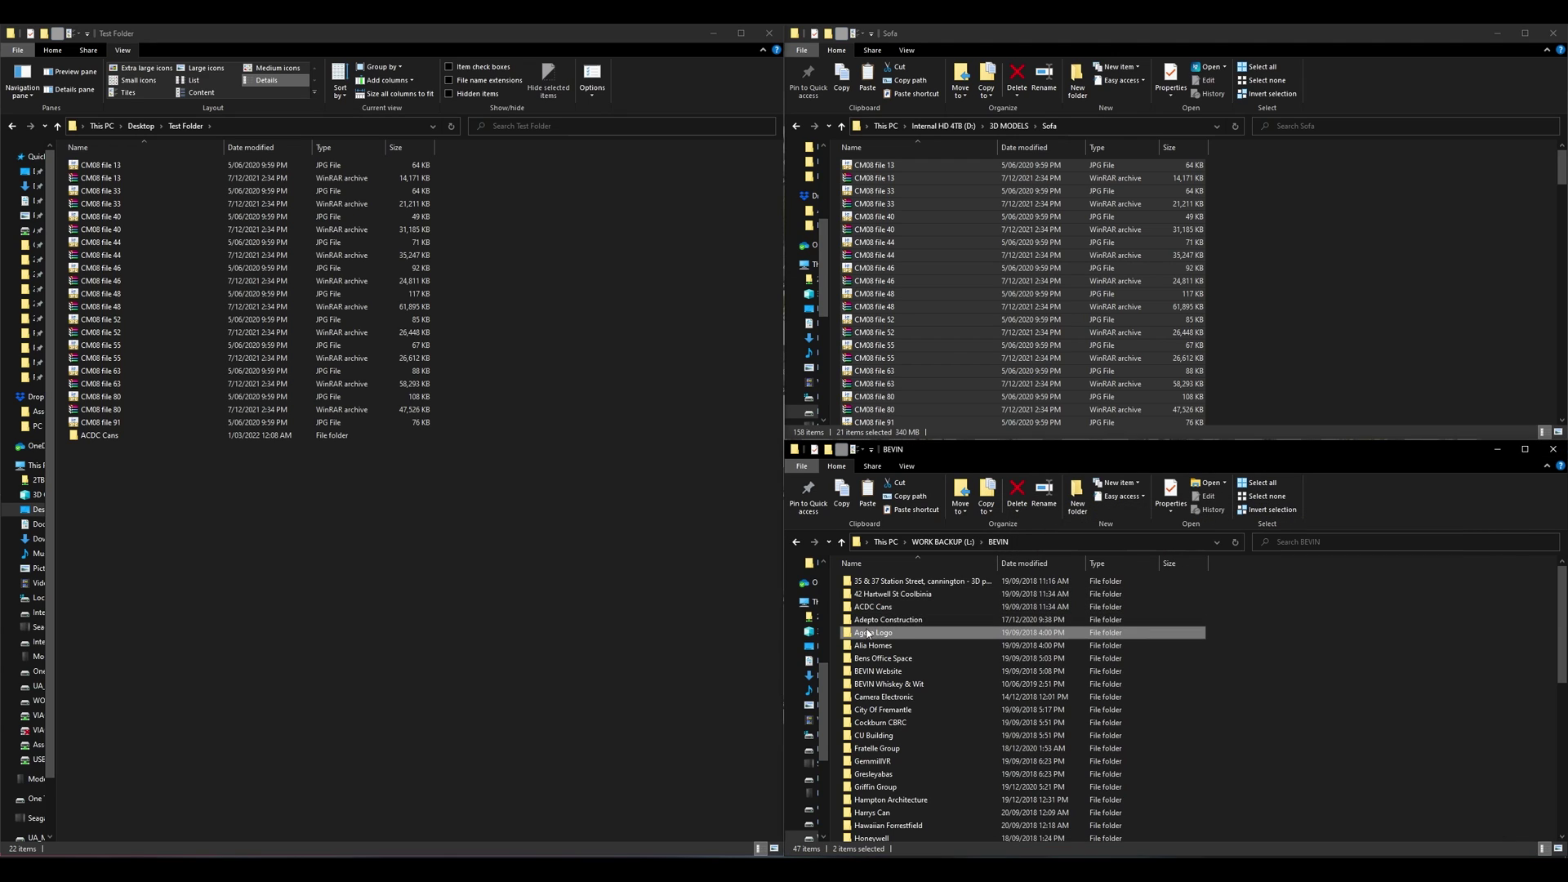
{"action": "left_click", "coordinate": [947, 646]}
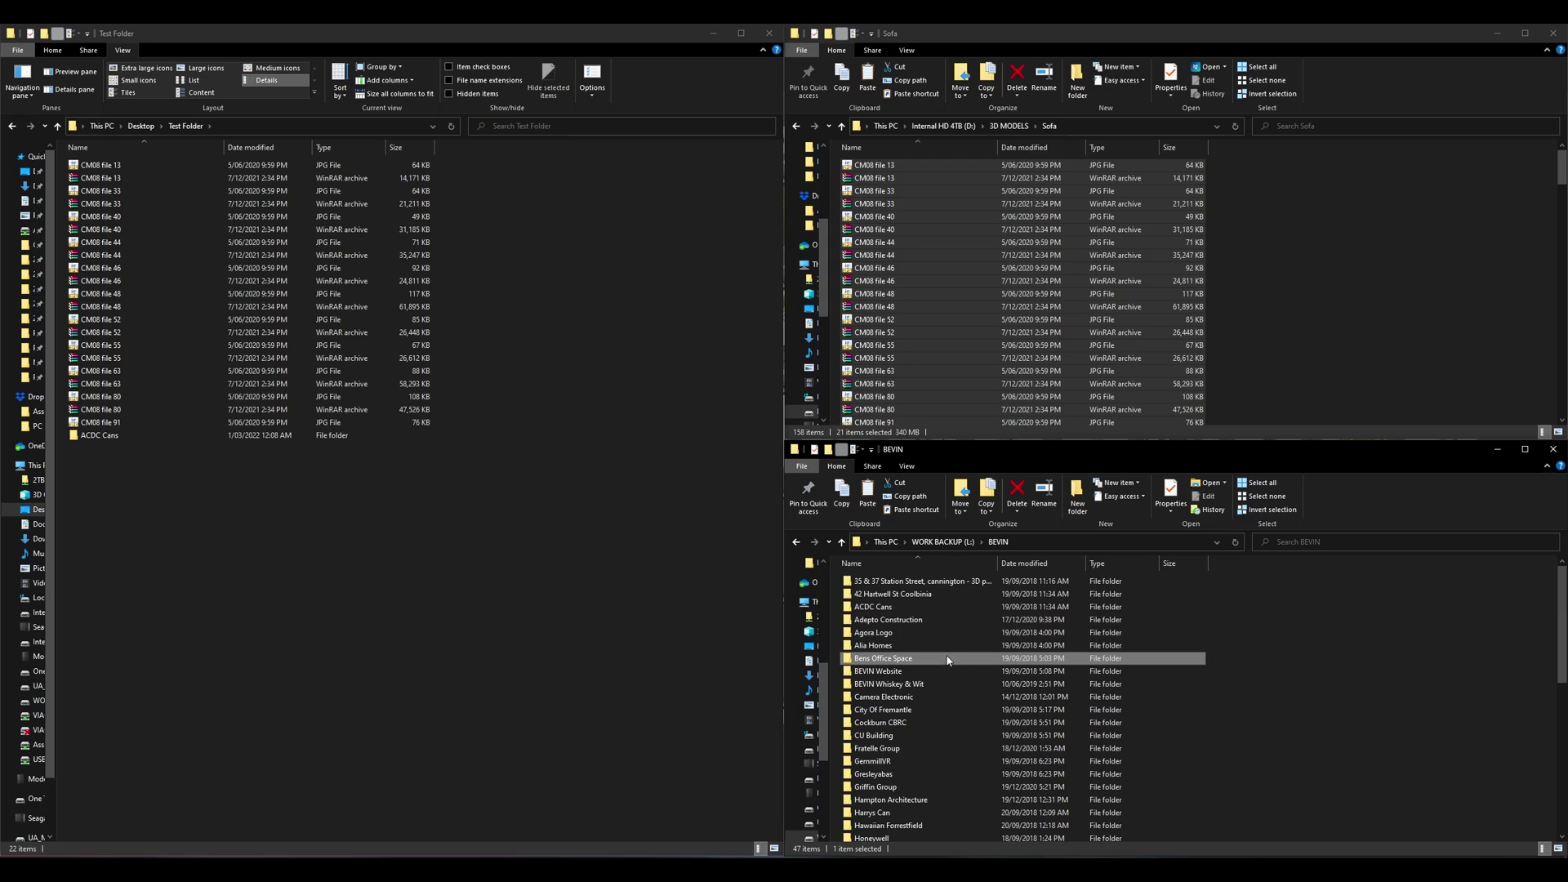
{"action": "left_click", "coordinate": [952, 727]}
{"action": "left_click", "coordinate": [396, 625]}
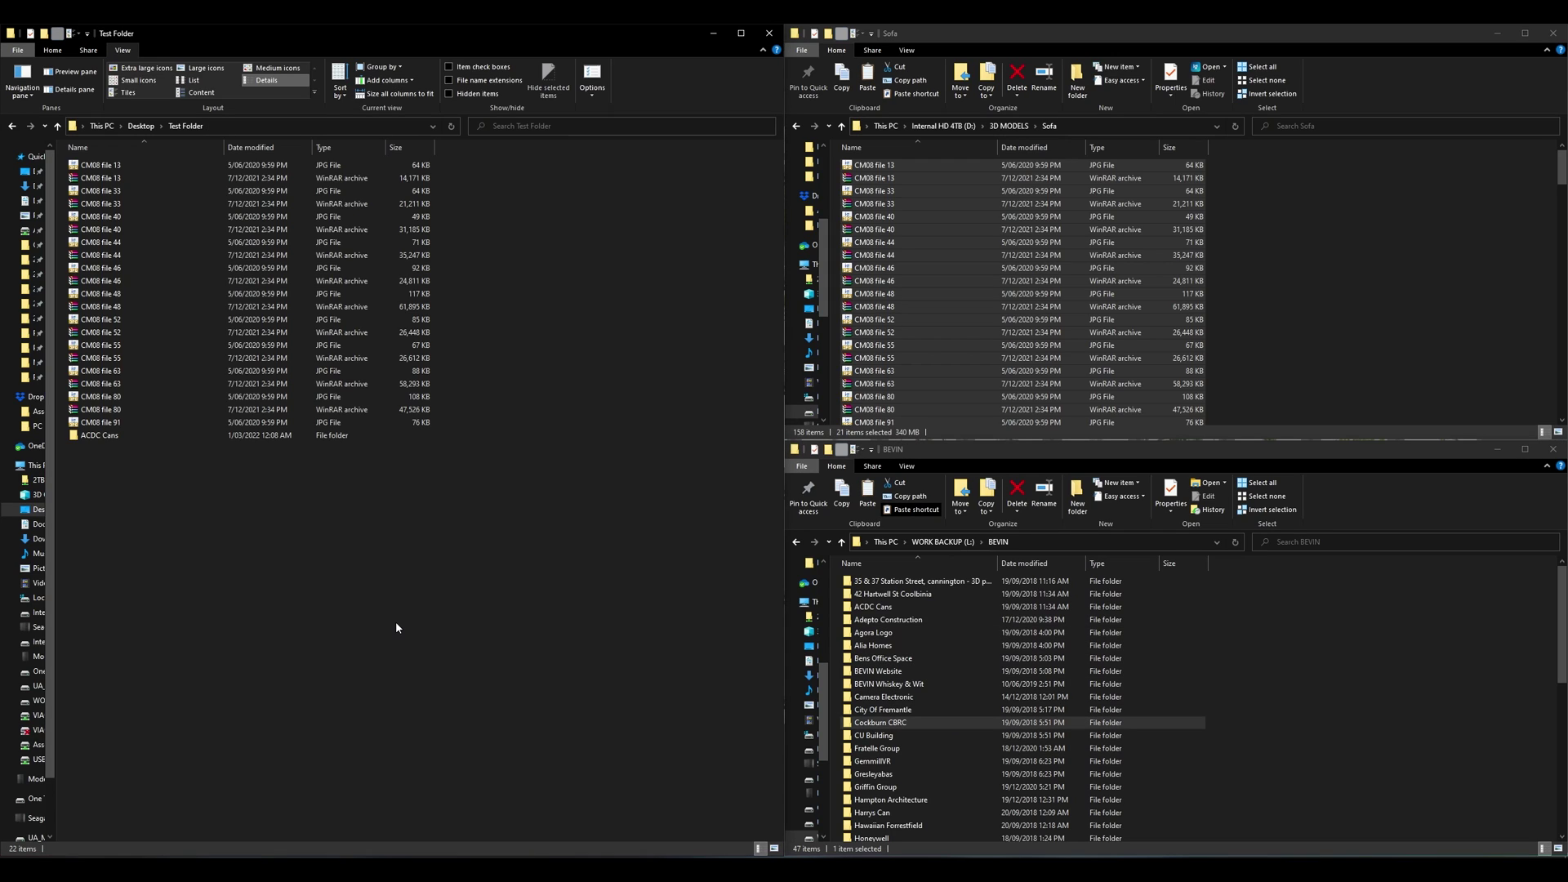
{"action": "key", "text": "ctrl+v"}
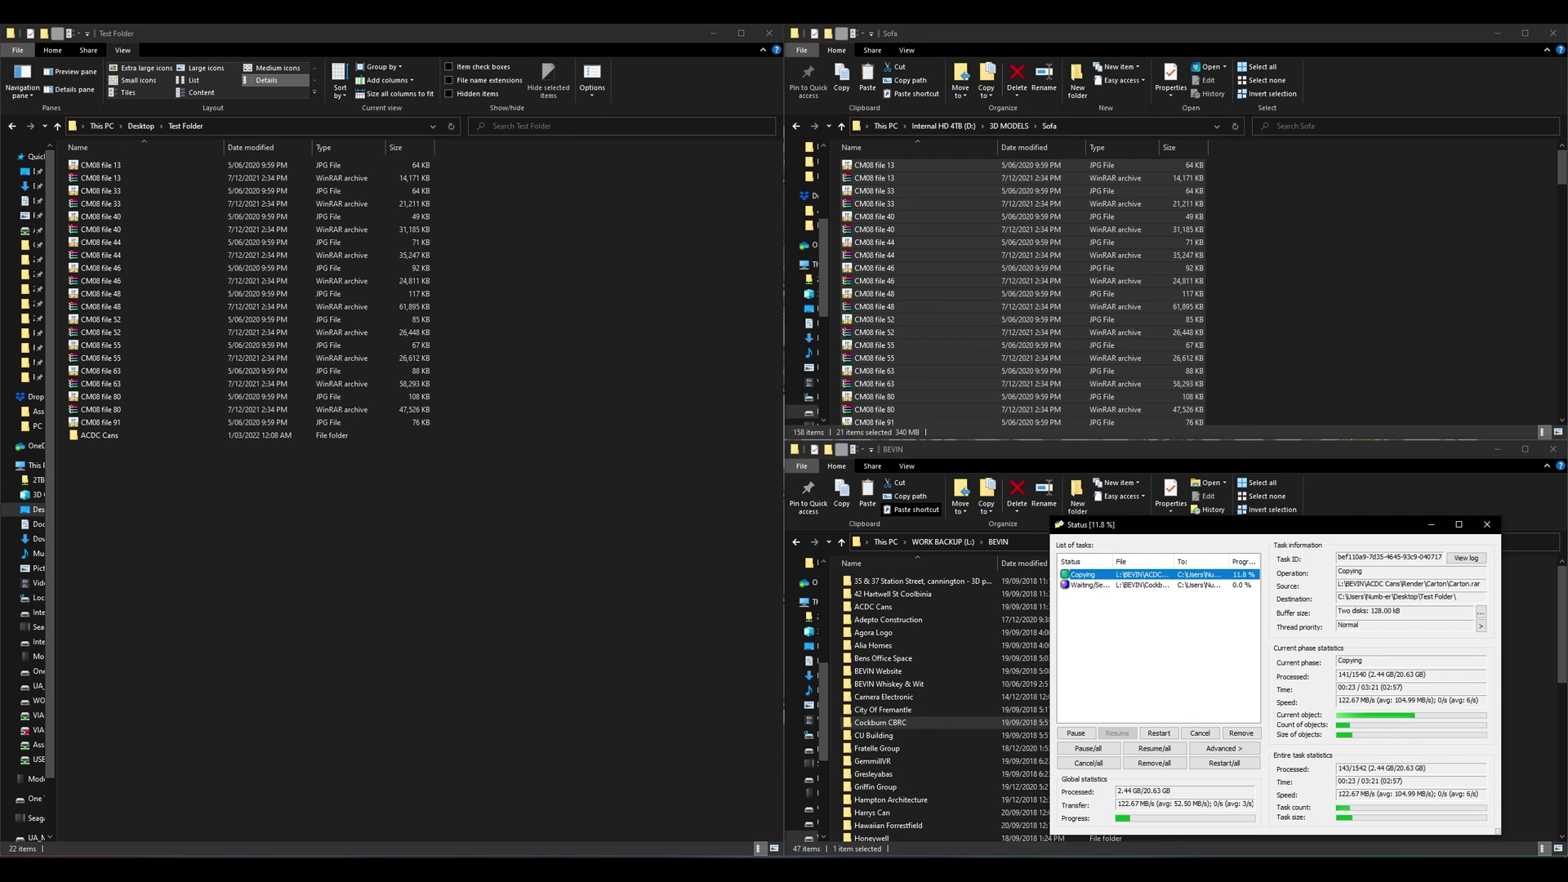
Step: Inspect the queued Cockburn CBRC copy task and pause the task being copied ahead of it
{"action": "left_click", "coordinate": [1104, 585]}
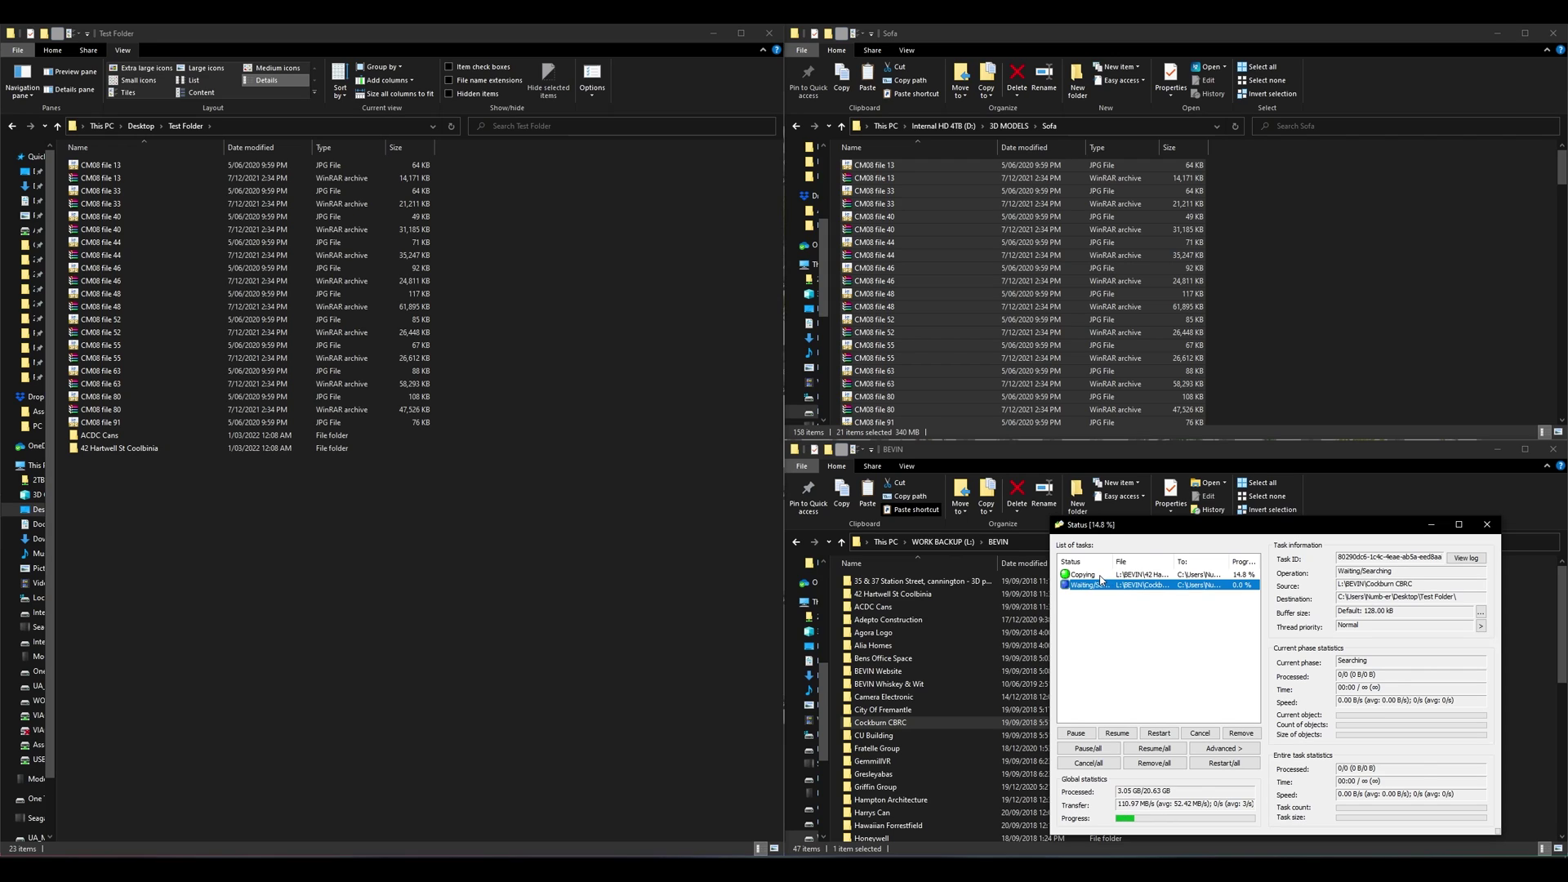
{"action": "left_click", "coordinate": [1104, 574]}
{"action": "left_click", "coordinate": [1084, 732]}
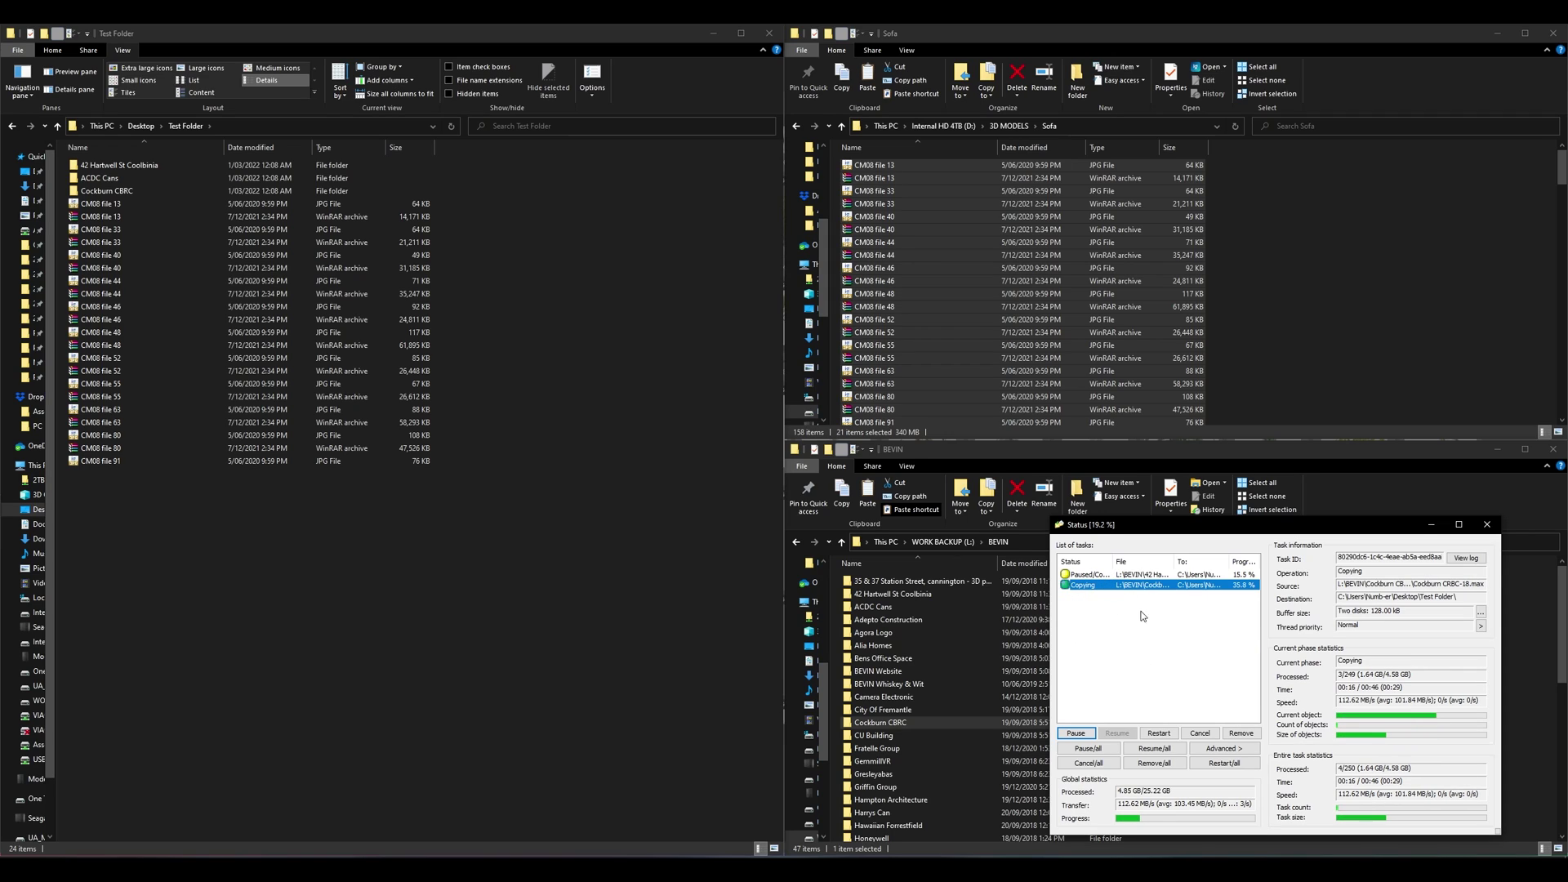
{"action": "left_click", "coordinate": [1154, 763]}
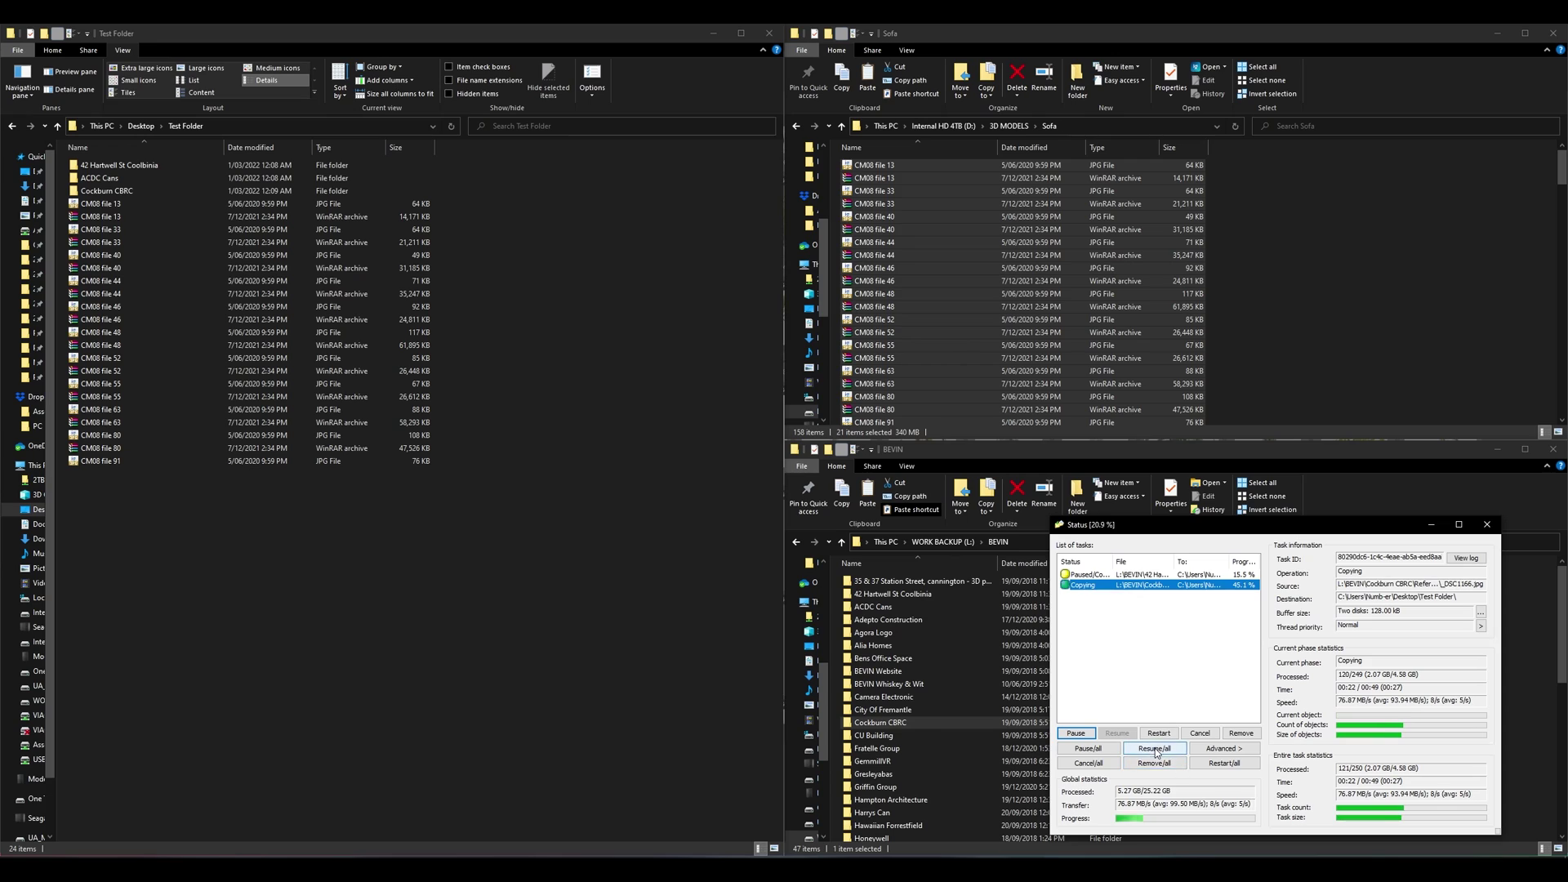
Step: Copy the files CM08 file 48 through CM08 file 63 from the Sofa folder and paste them into Test Folder
{"action": "left_click", "coordinate": [1279, 341]}
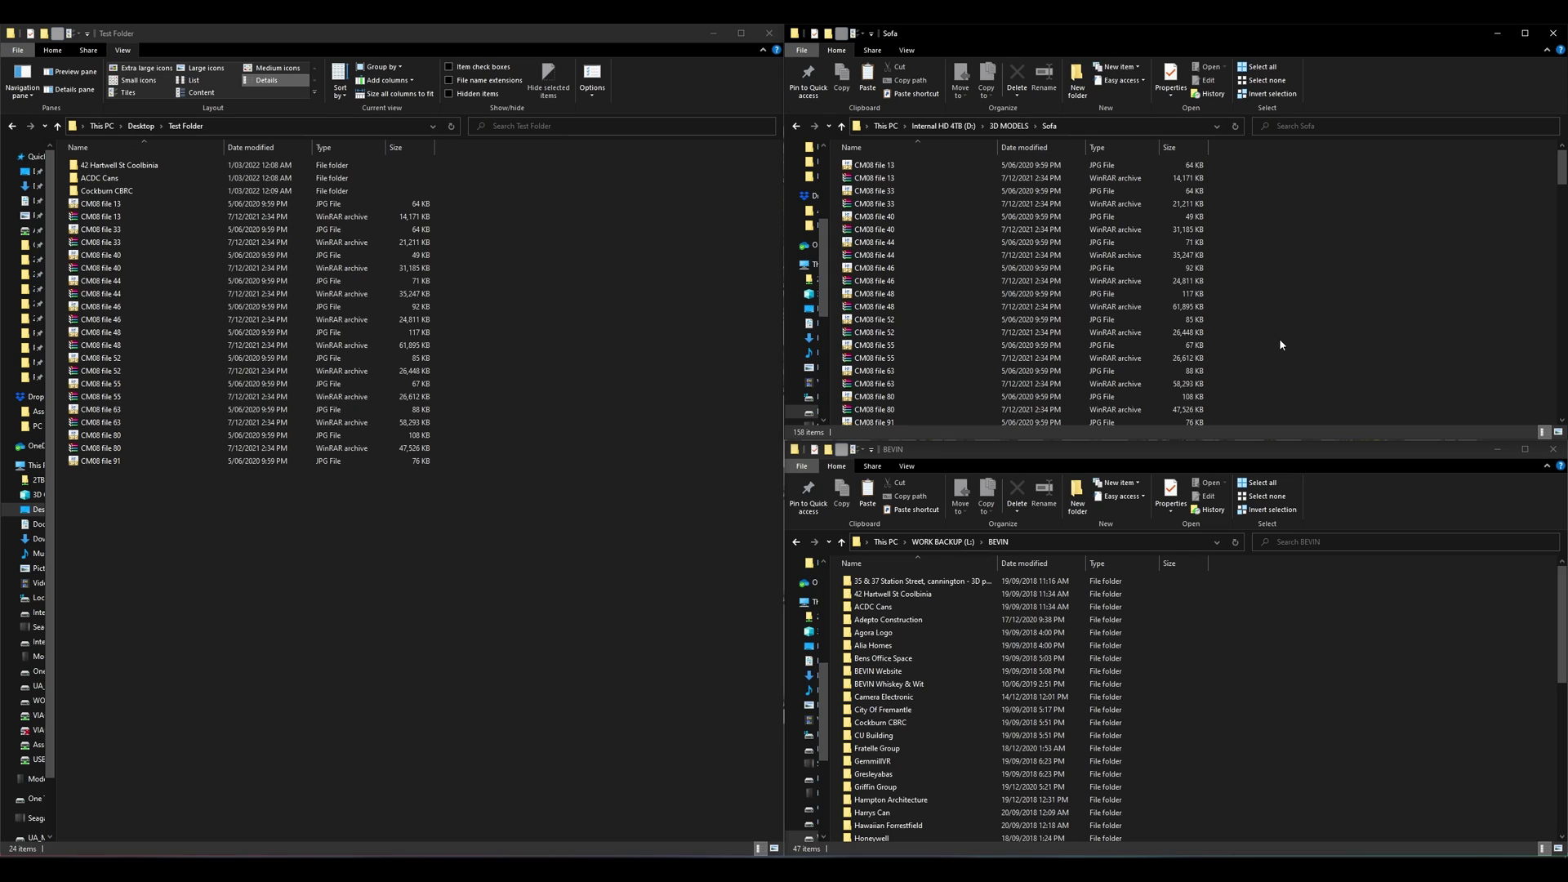
{"action": "left_click", "coordinate": [1030, 294]}
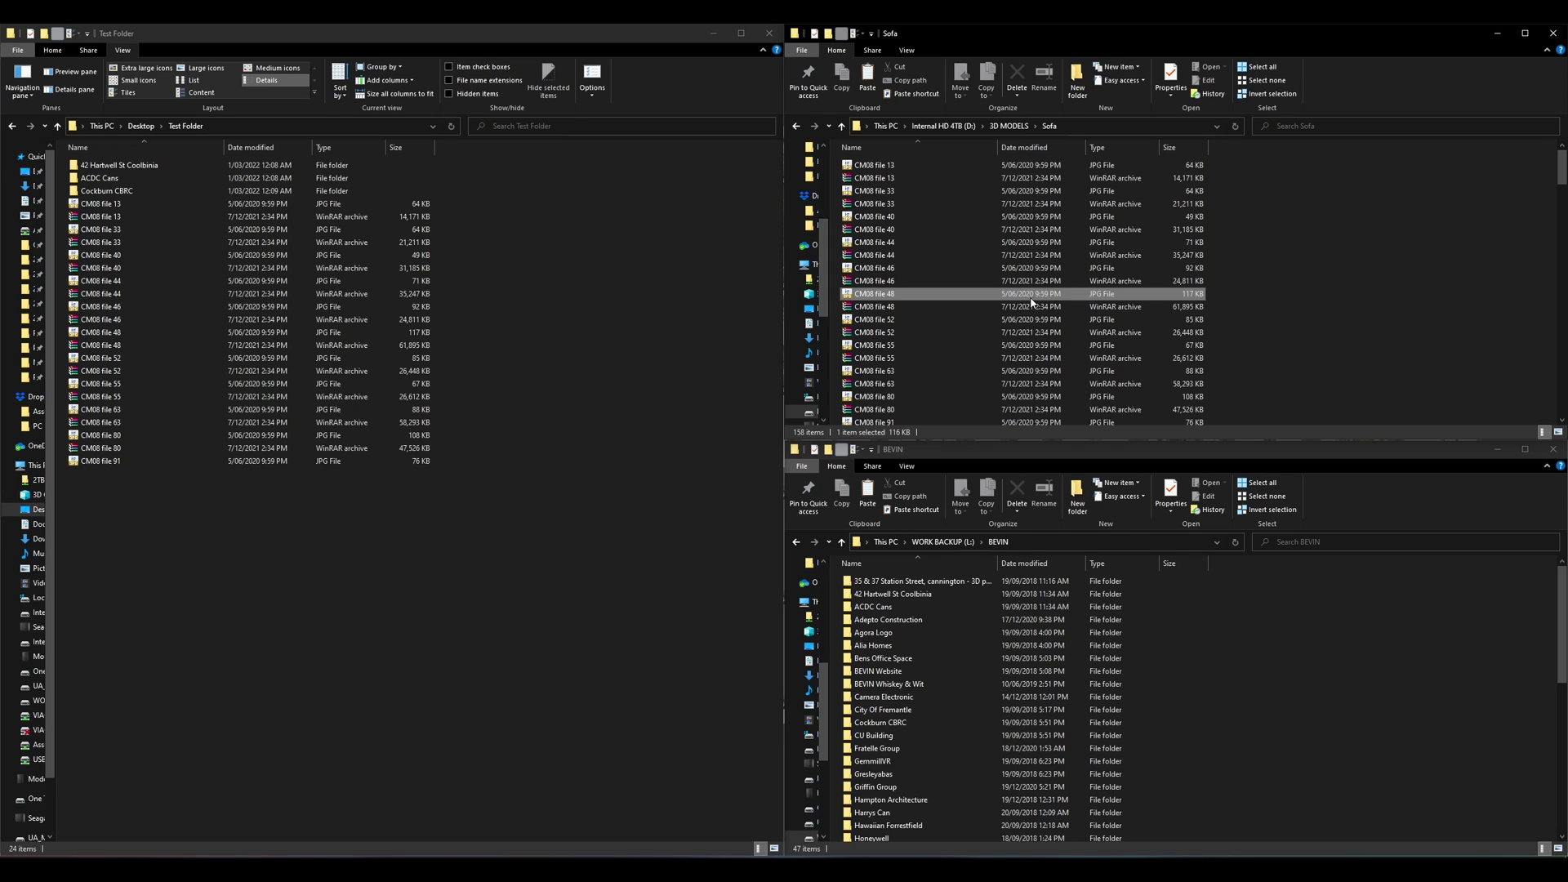
{"action": "left_click", "coordinate": [882, 385], "text": "shift"}
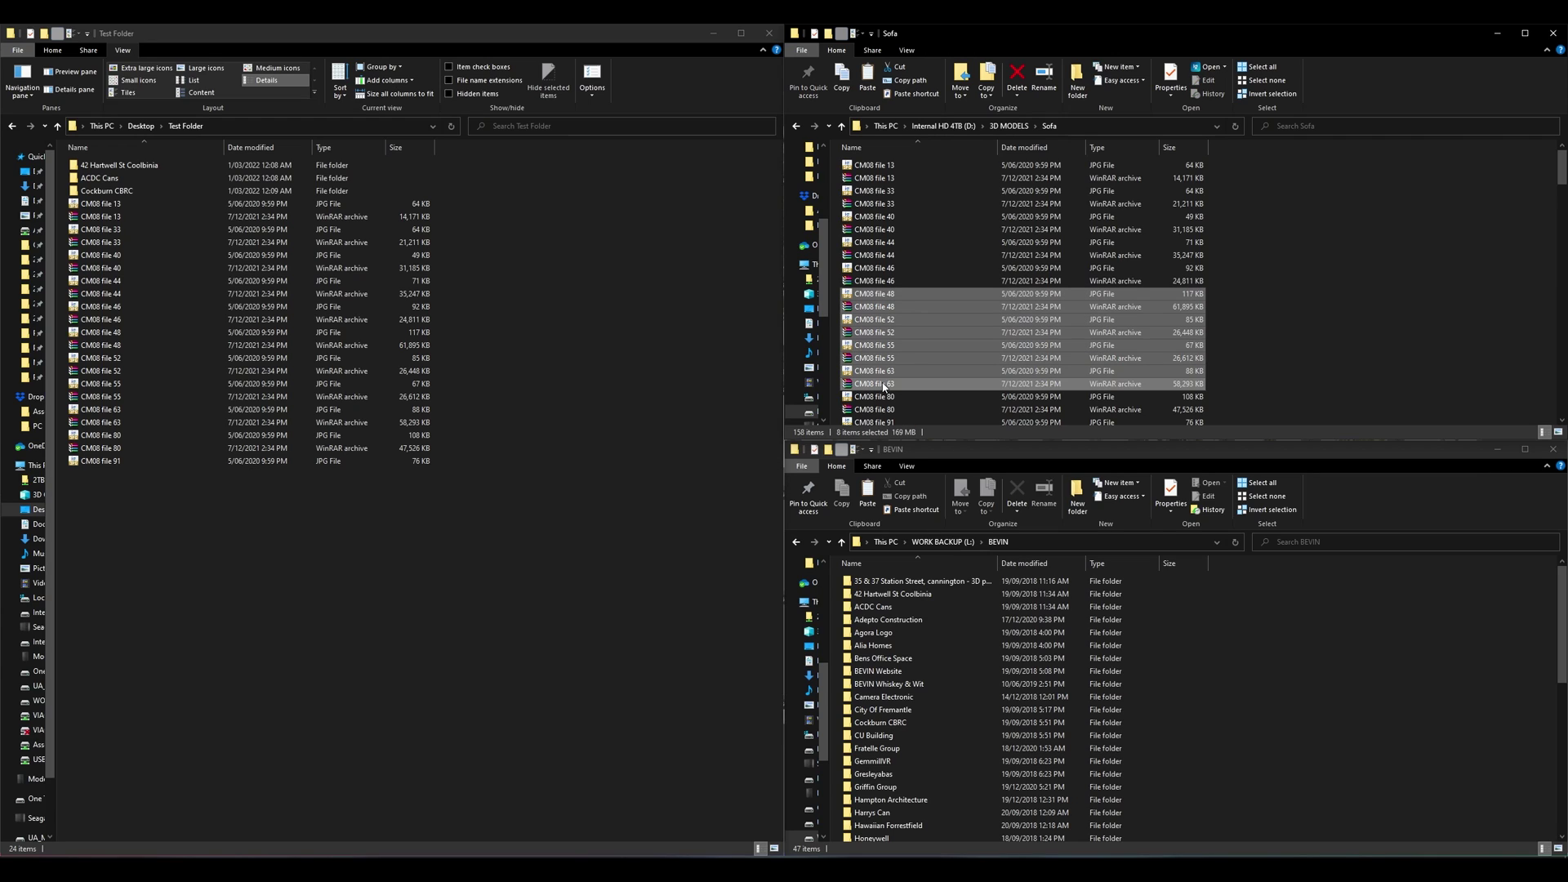
{"action": "right_click", "coordinate": [877, 325]}
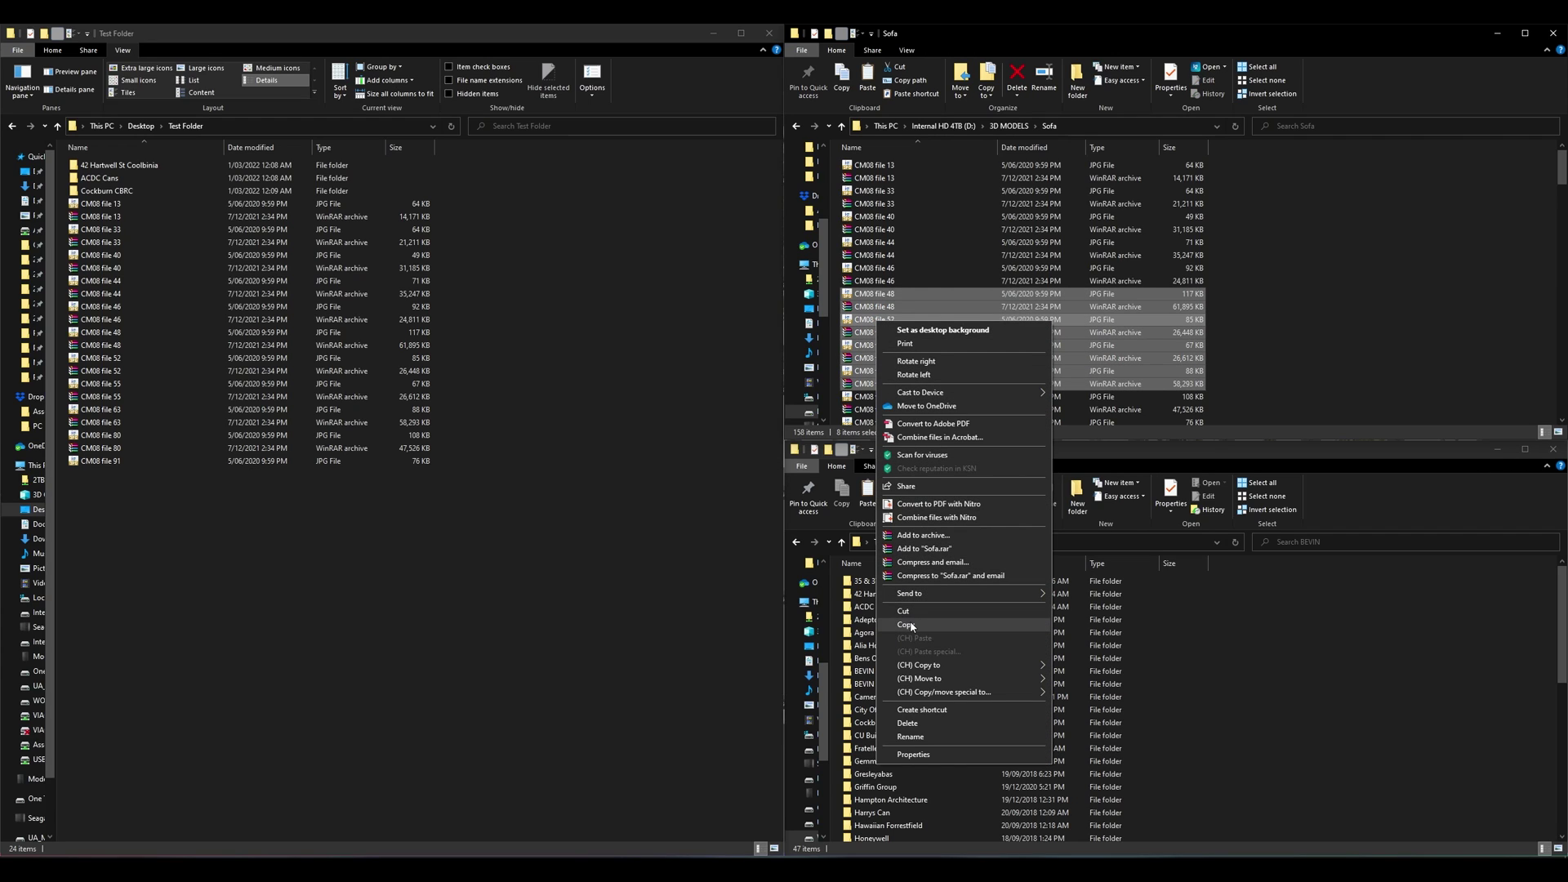
{"action": "left_click", "coordinate": [957, 624]}
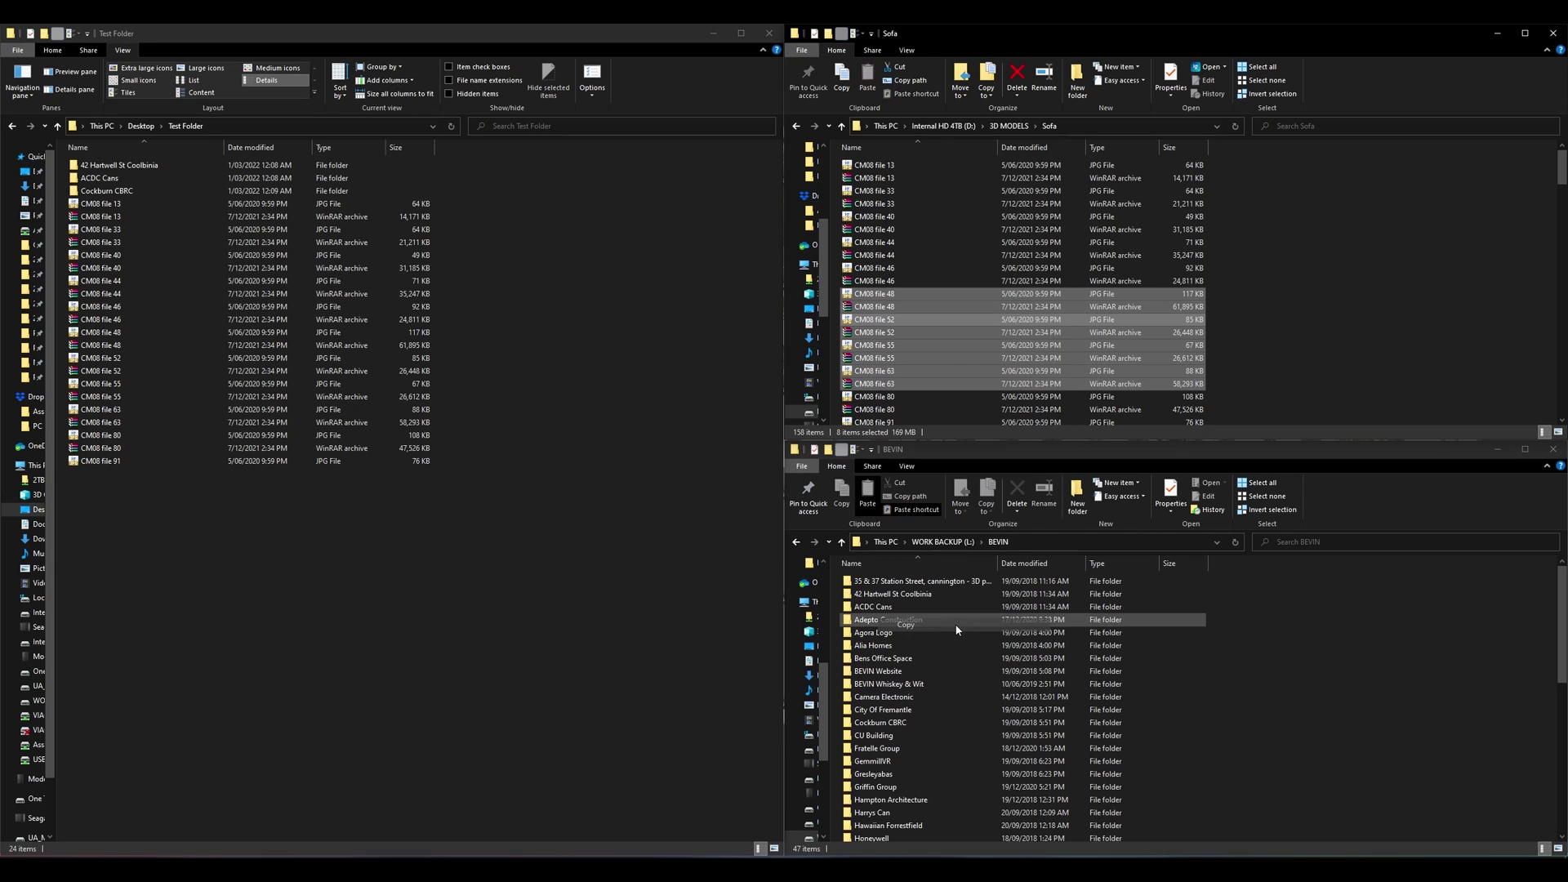
{"action": "right_click", "coordinate": [526, 433]}
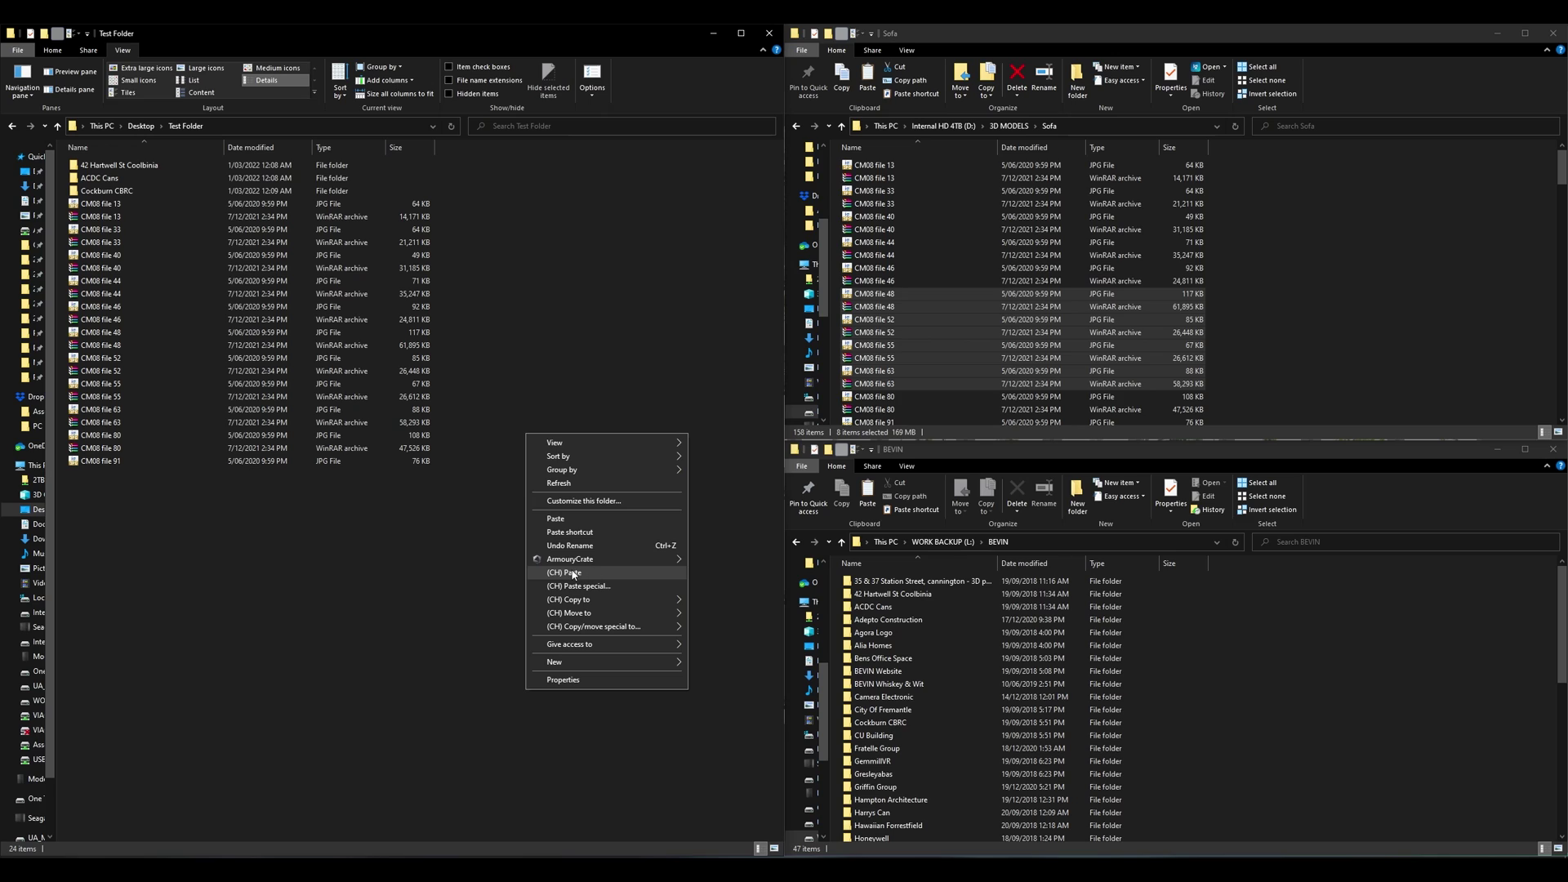
{"action": "left_click", "coordinate": [557, 521]}
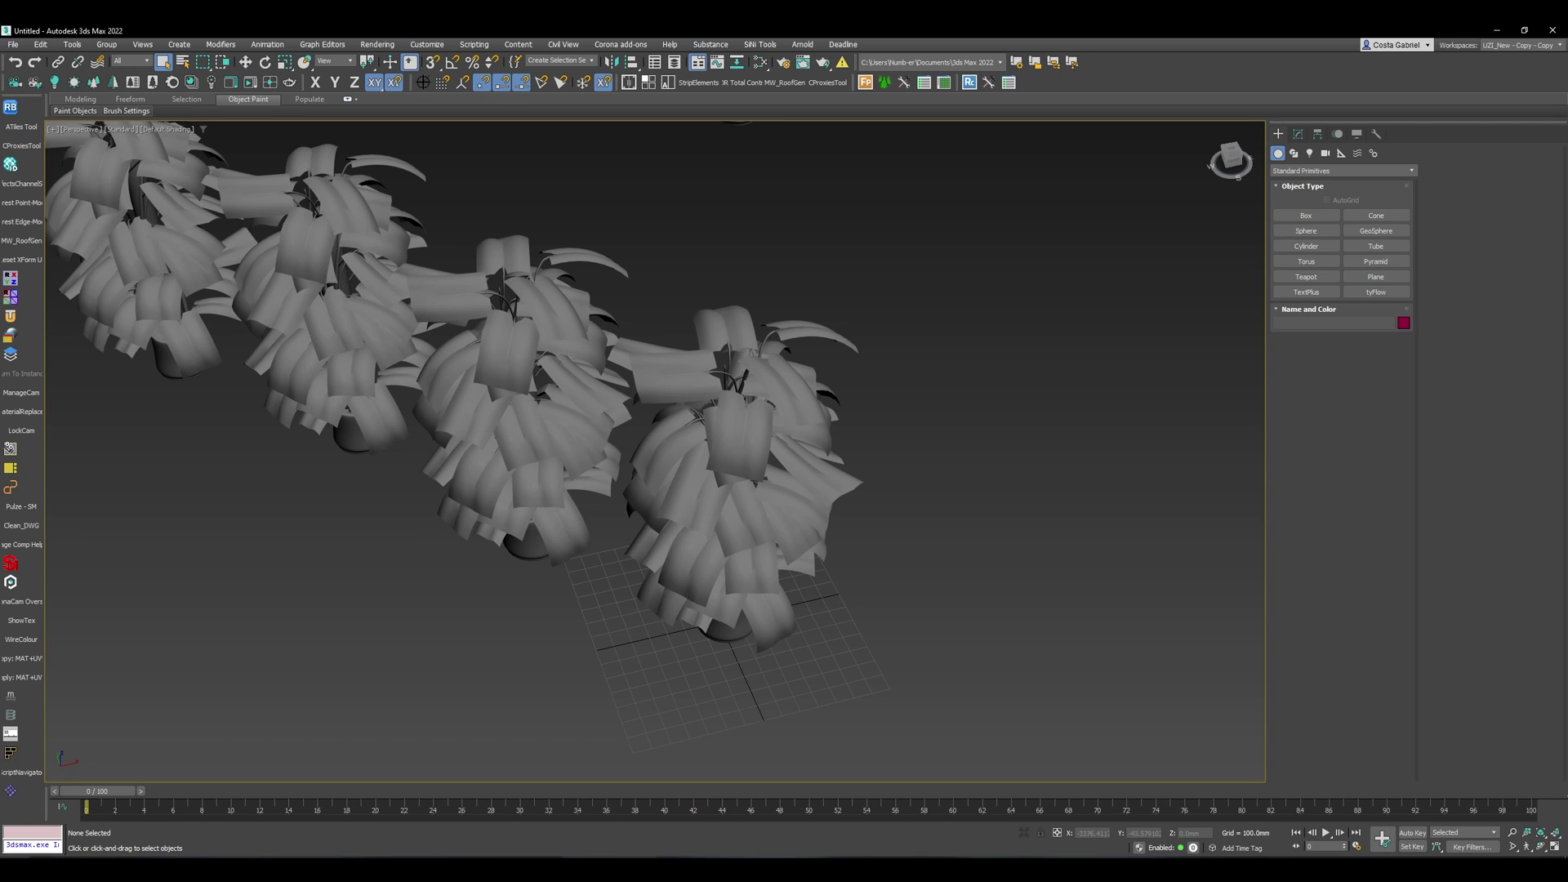
Step: Open Snipping Tool over 3ds Max and capture a rectangular snip of the plants in the viewport
{"action": "key", "text": "super"}
{"action": "type", "text": "sni"}
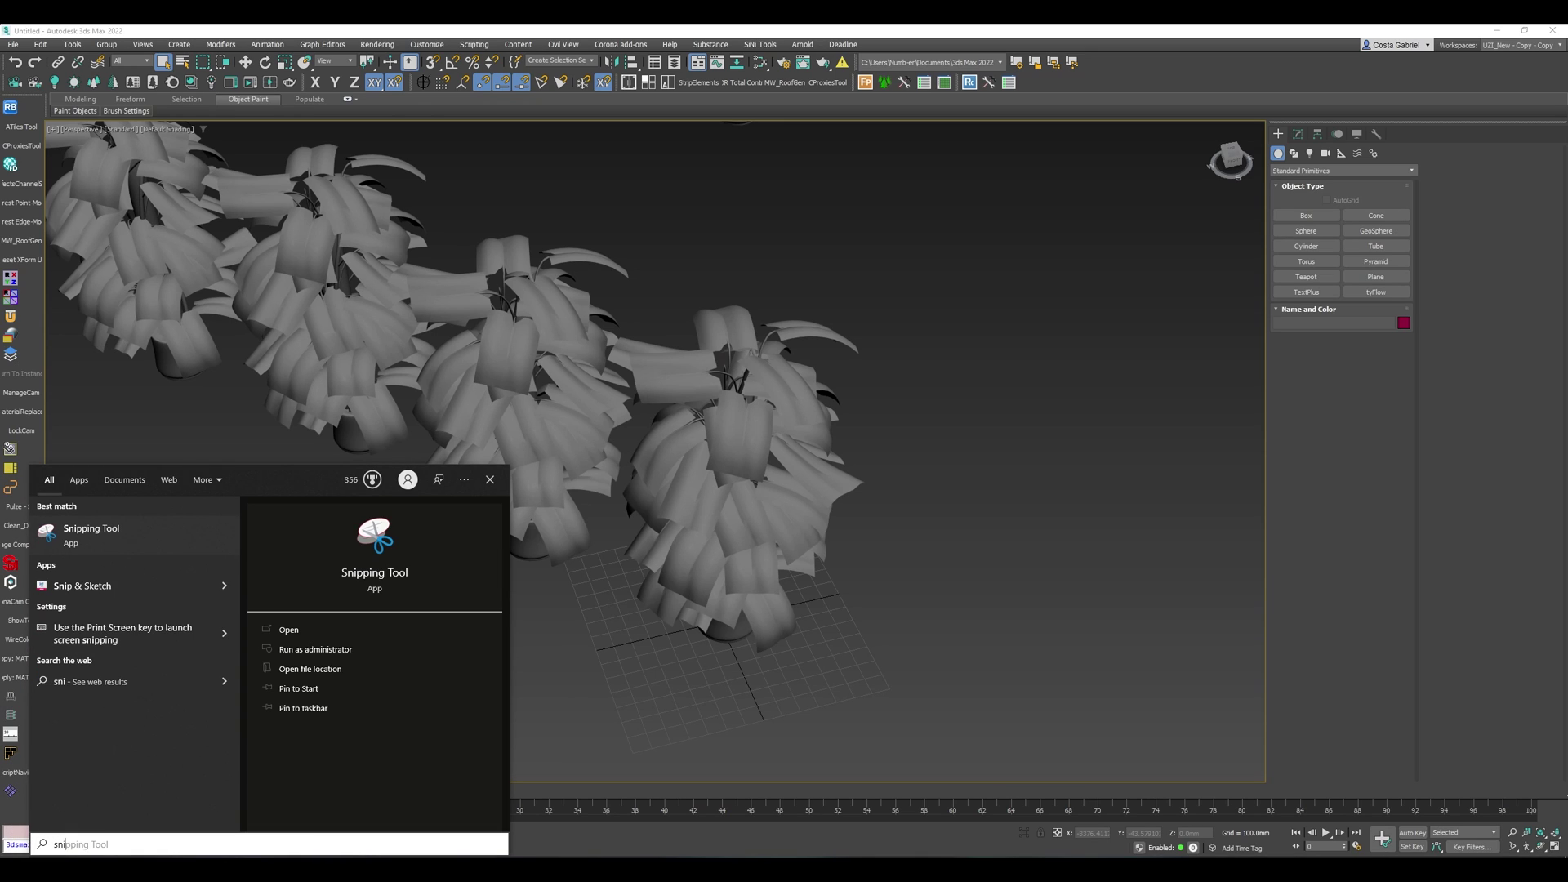
{"action": "left_click", "coordinate": [175, 531]}
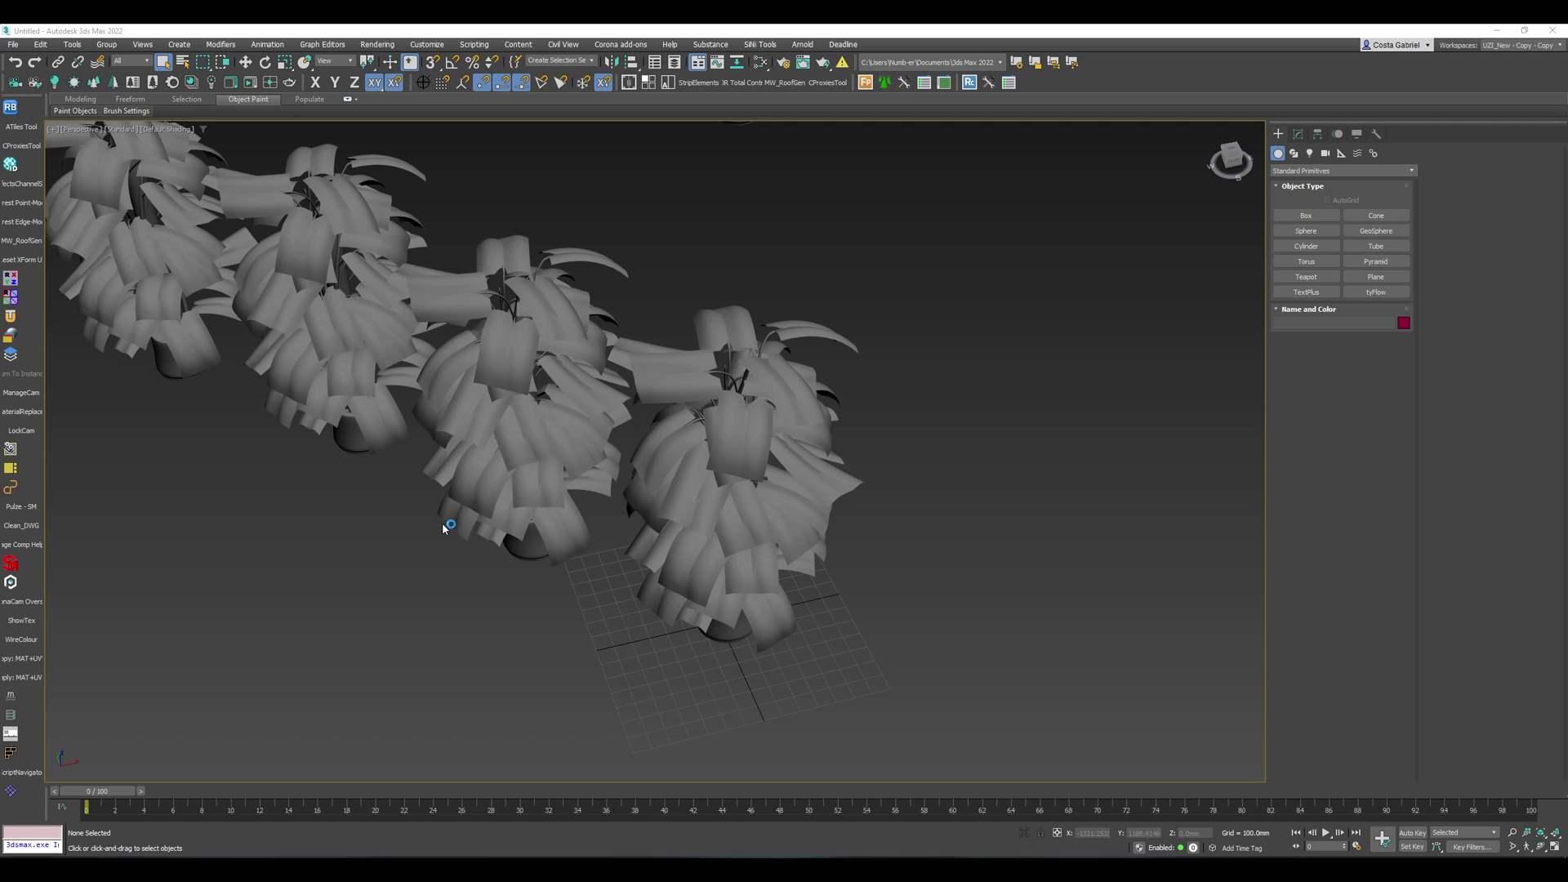
{"action": "left_click_drag", "start_coordinate": [145, 377], "coordinate": [1113, 550]}
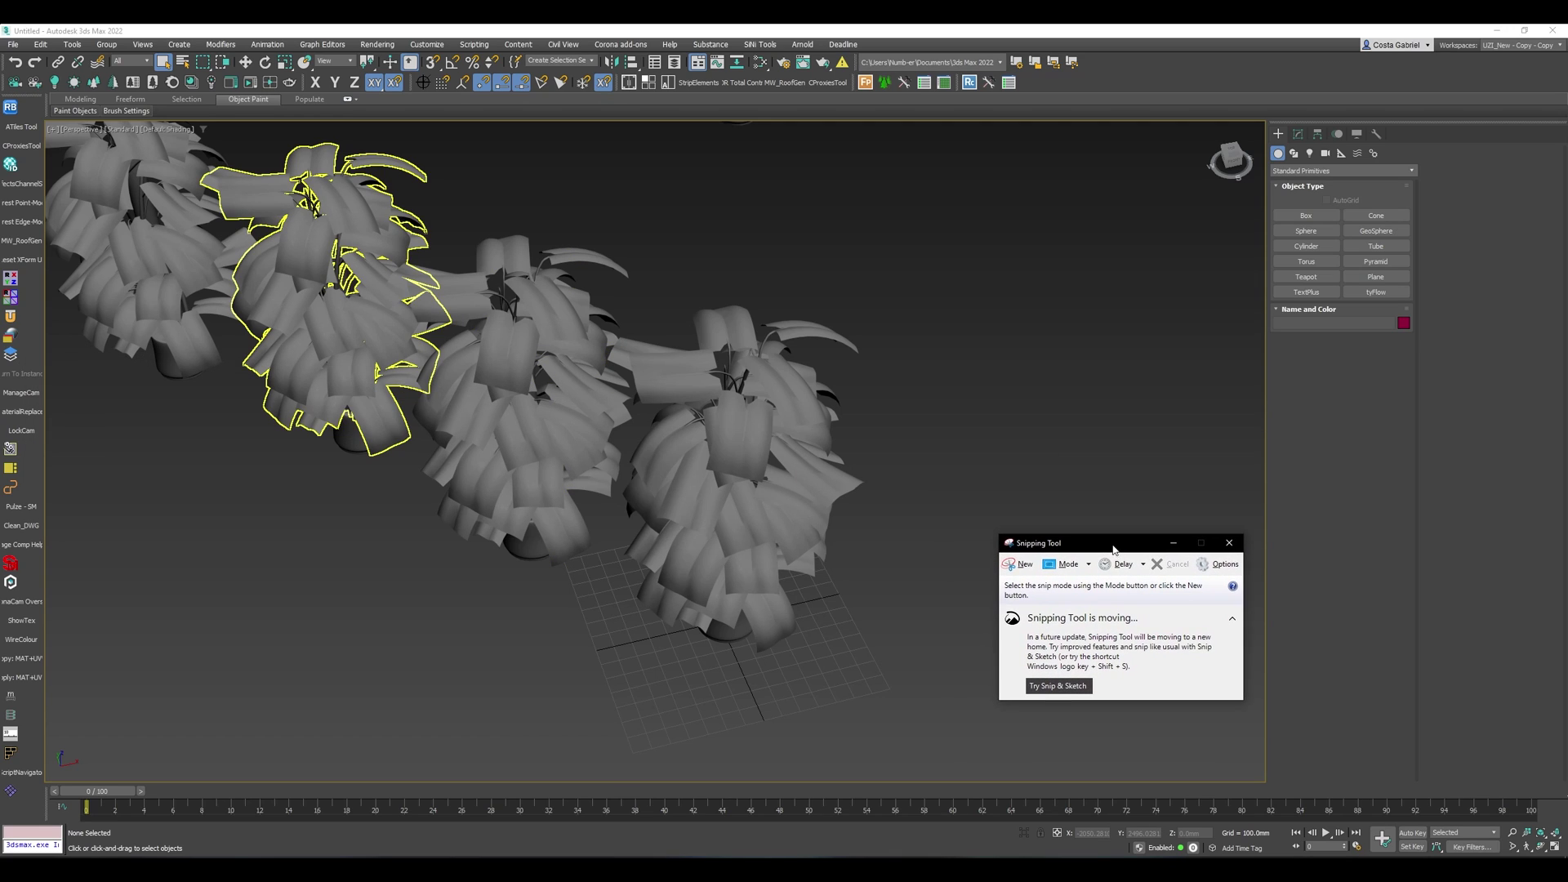
{"action": "left_click", "coordinate": [1009, 572]}
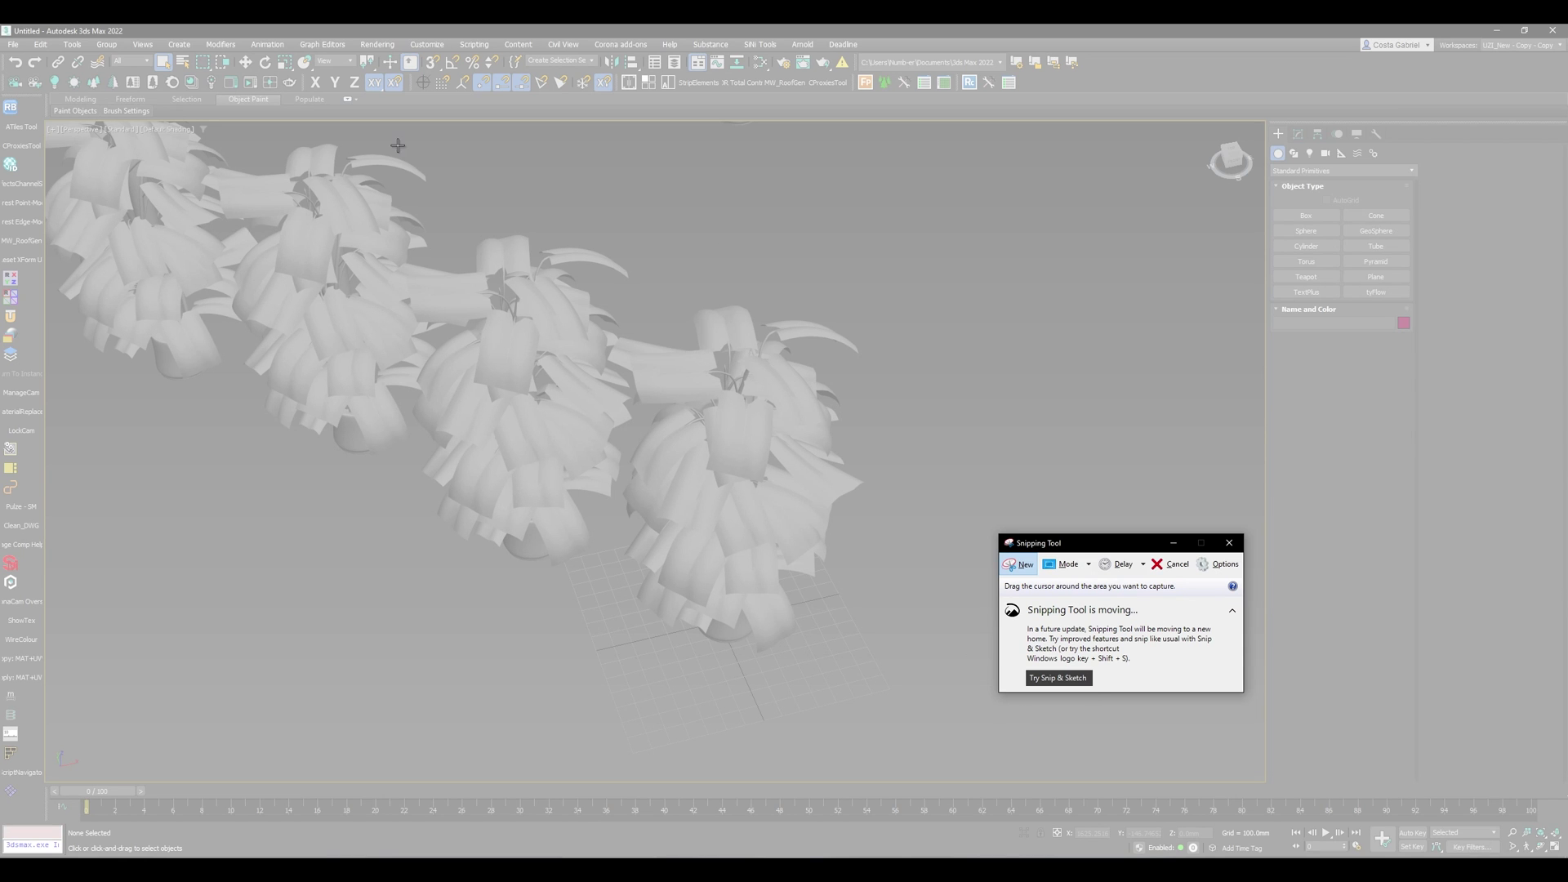
{"action": "left_click_drag", "start_coordinate": [121, 189], "coordinate": [1219, 772]}
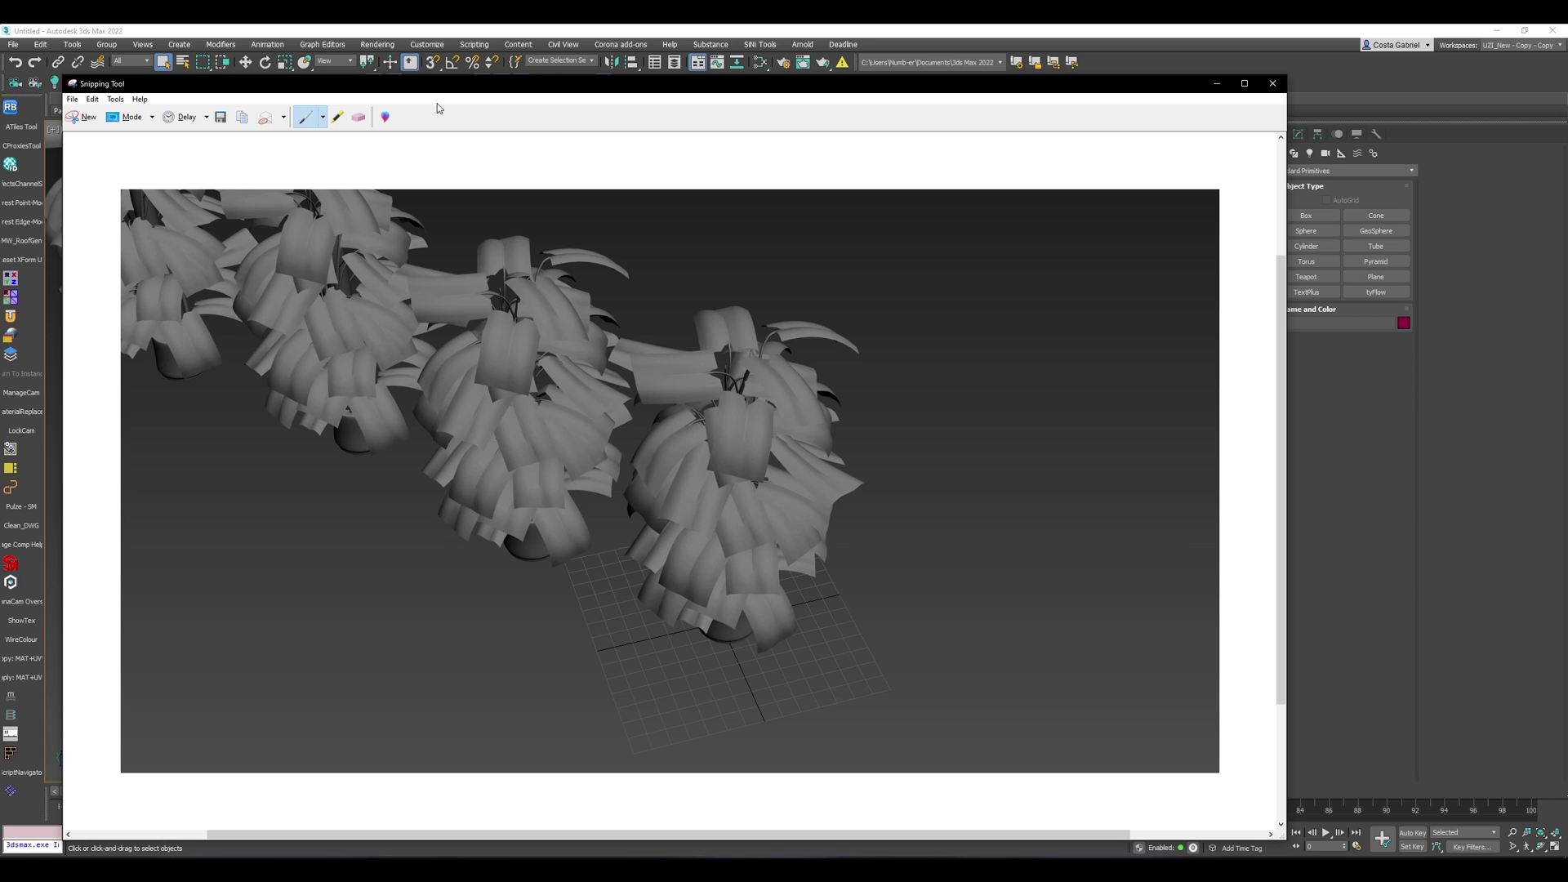
{"action": "mouse_move", "coordinate": [431, 91]}
{"action": "left_mouse_down"}
{"action": "mouse_move", "coordinate": [460, 88]}
{"action": "mouse_move", "coordinate": [447, 77]}
{"action": "left_mouse_up"}
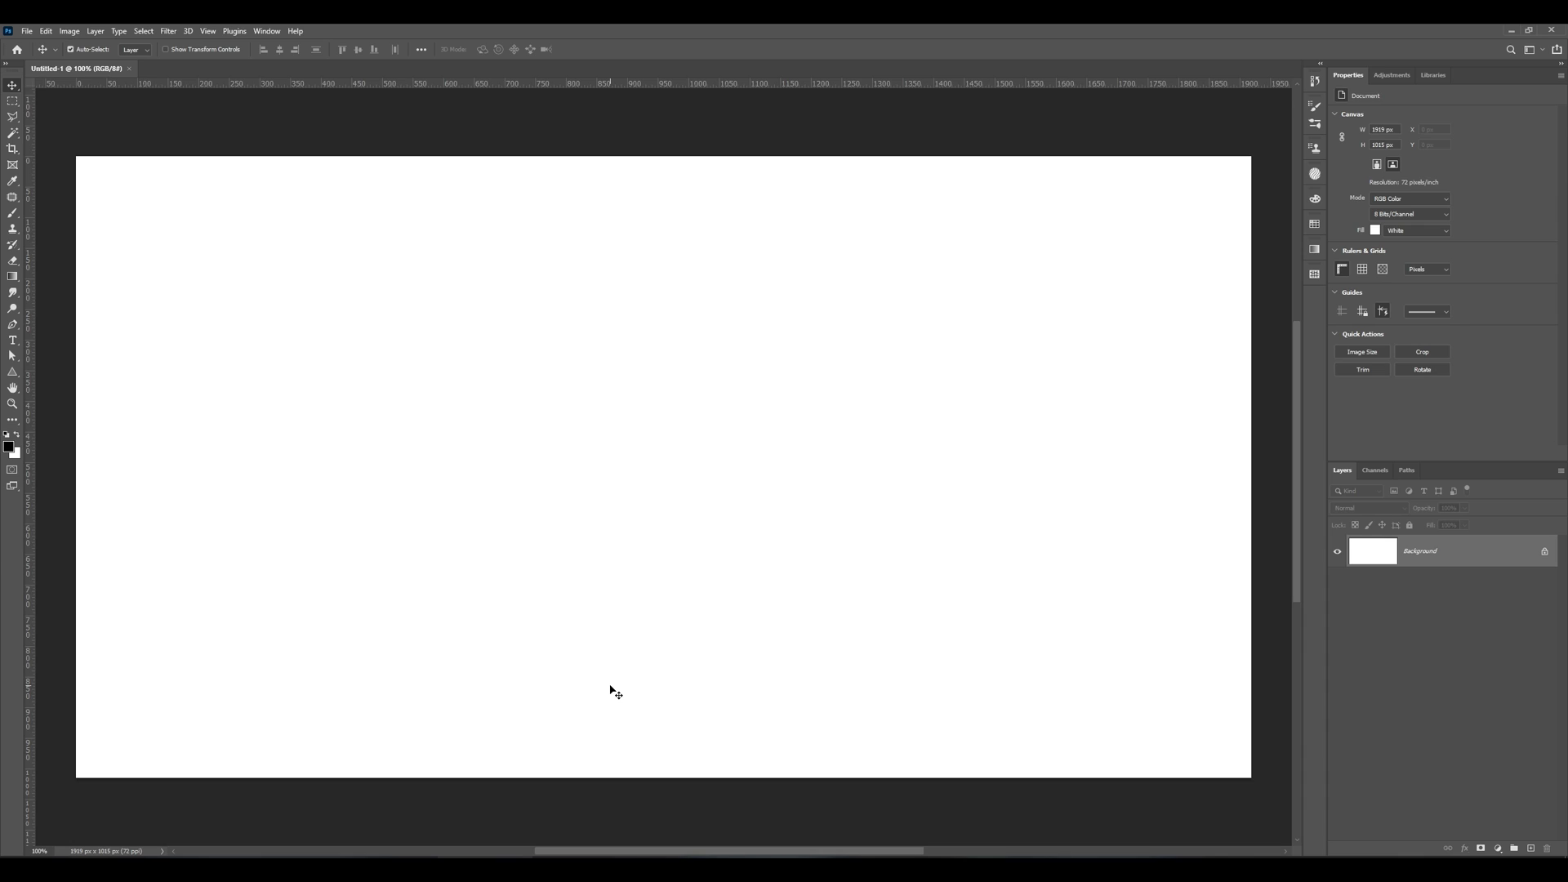
Step: Paste the plant snip into the blank Photoshop document, and capture a new rectangular snip of the 3ds Max toolbars and plants
{"action": "key", "text": "ctrl+v"}
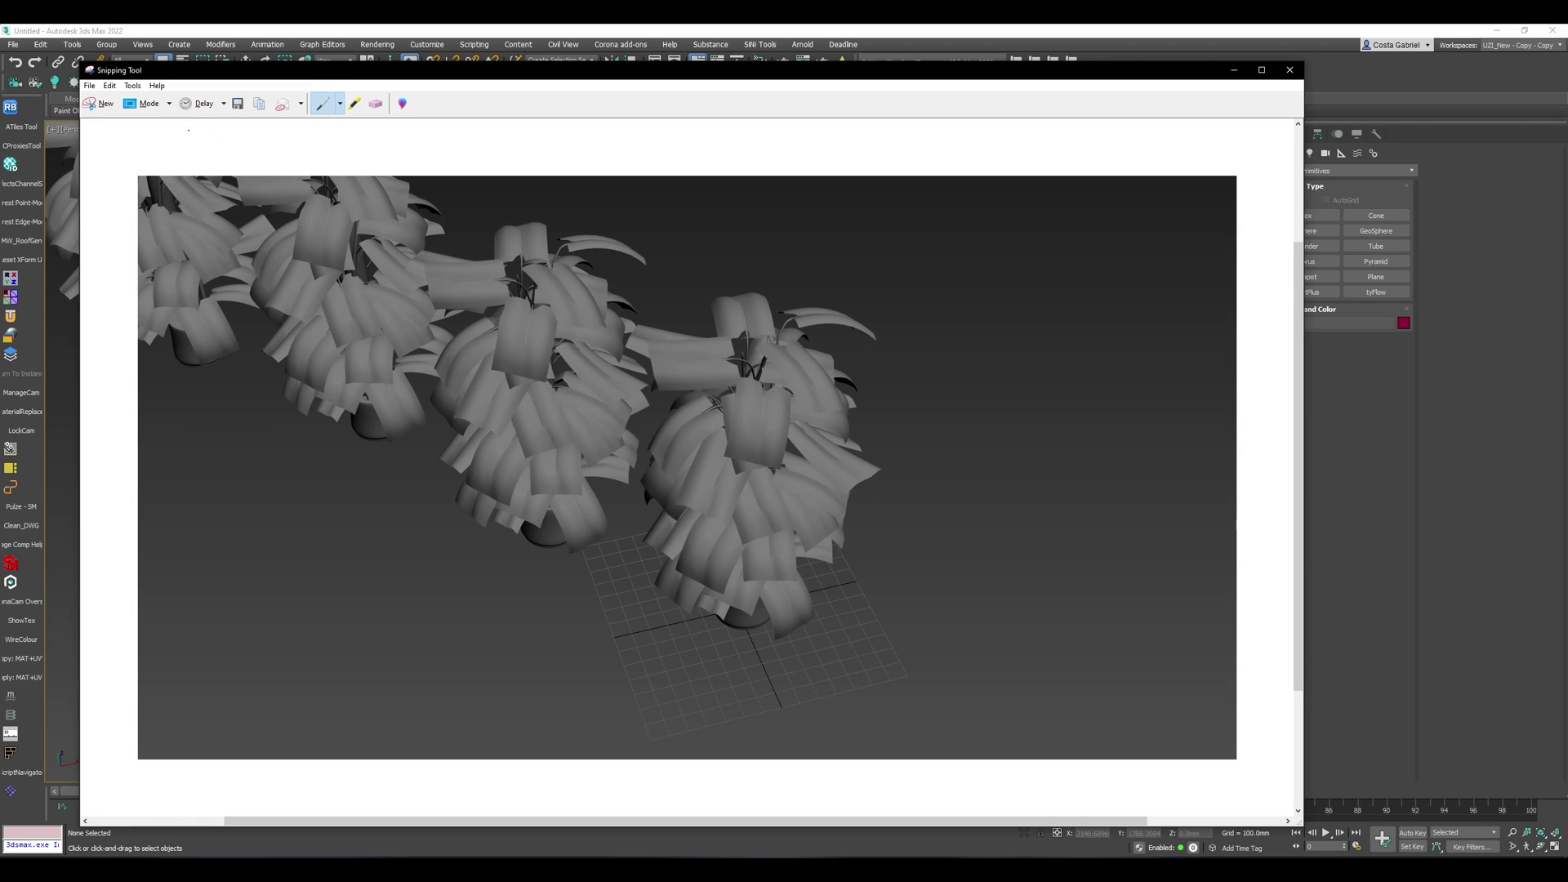
{"action": "left_click", "coordinate": [102, 104]}
{"action": "left_click_drag", "start_coordinate": [347, 25], "coordinate": [920, 646]}
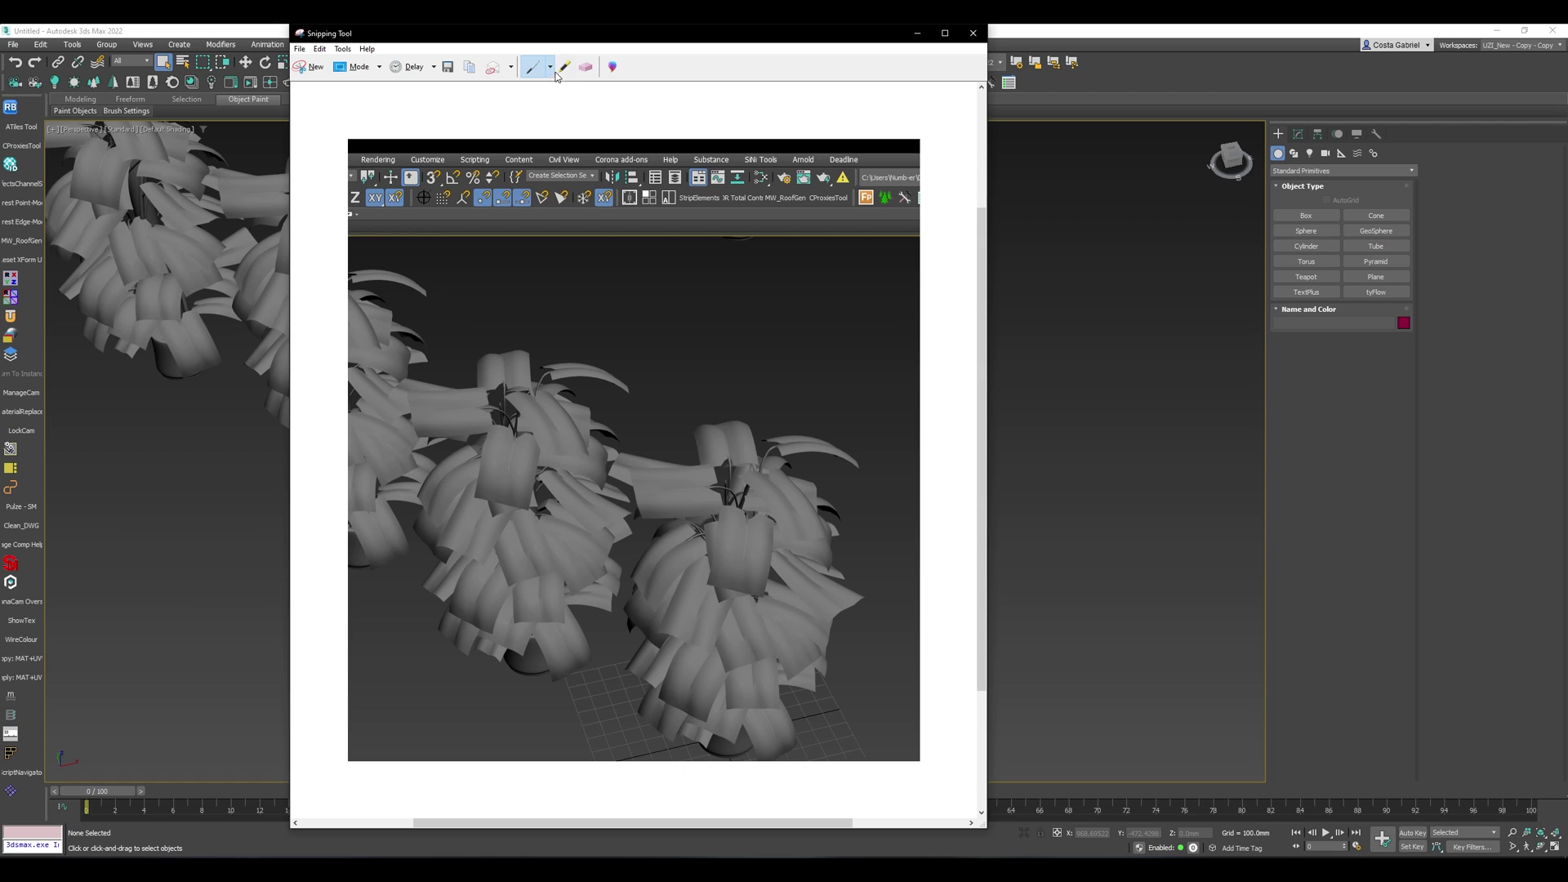
Step: Mark the empty area above the plants in the snip with a red pen circle and arrow, and paste the snip into the new email's body
{"action": "mouse_move", "coordinate": [498, 245]}
{"action": "left_mouse_down"}
{"action": "mouse_move", "coordinate": [455, 294]}
{"action": "mouse_move", "coordinate": [518, 316]}
{"action": "left_mouse_up"}
{"action": "left_click_drag", "start_coordinate": [687, 278], "coordinate": [538, 287]}
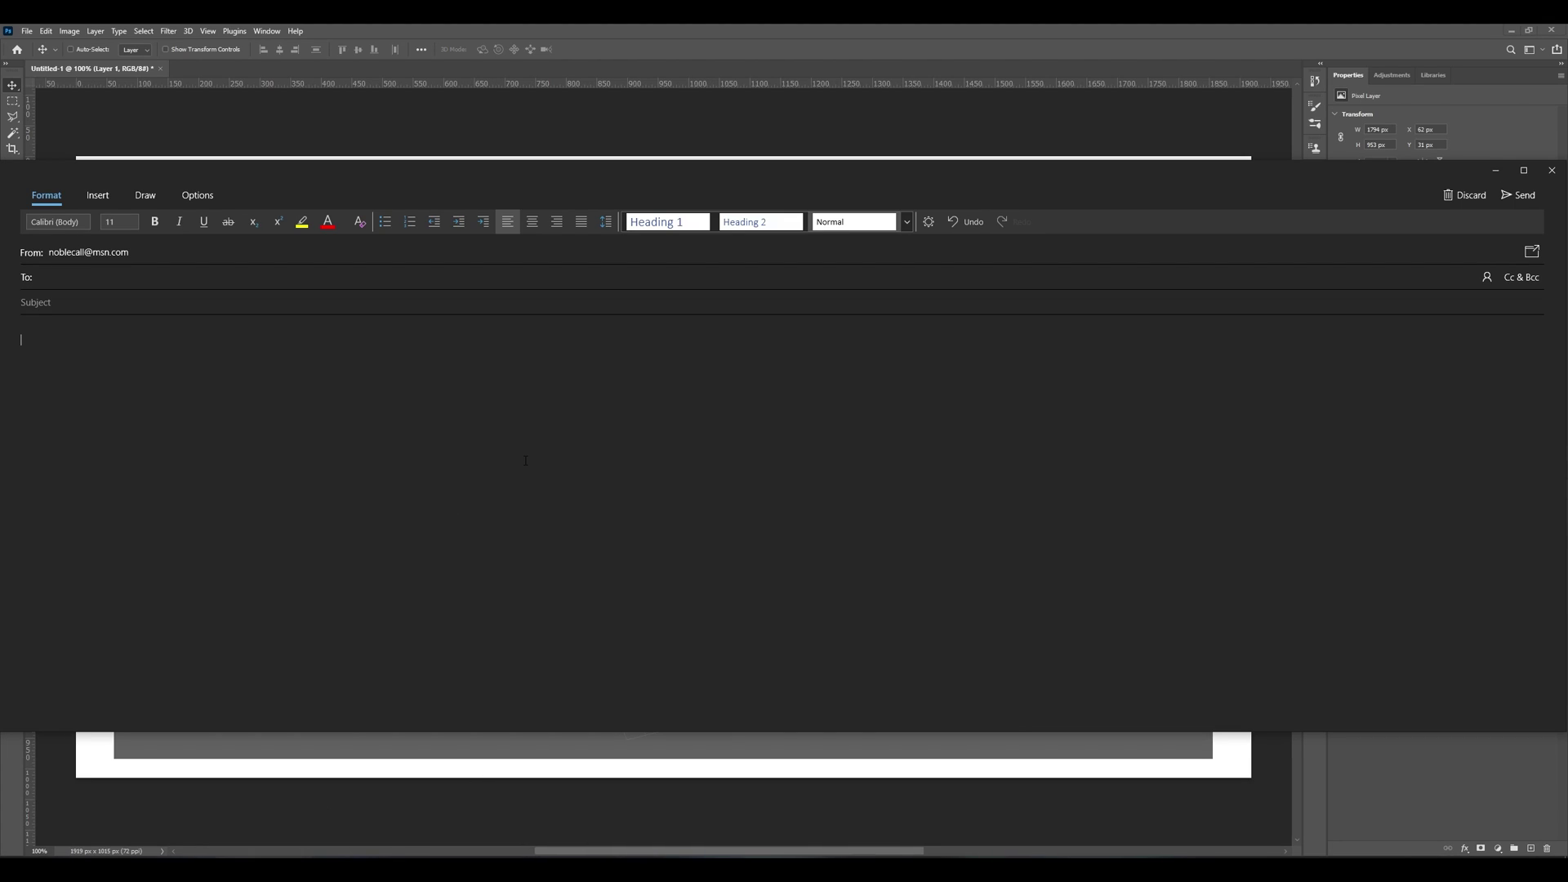
{"action": "key", "text": "ctrl+v"}
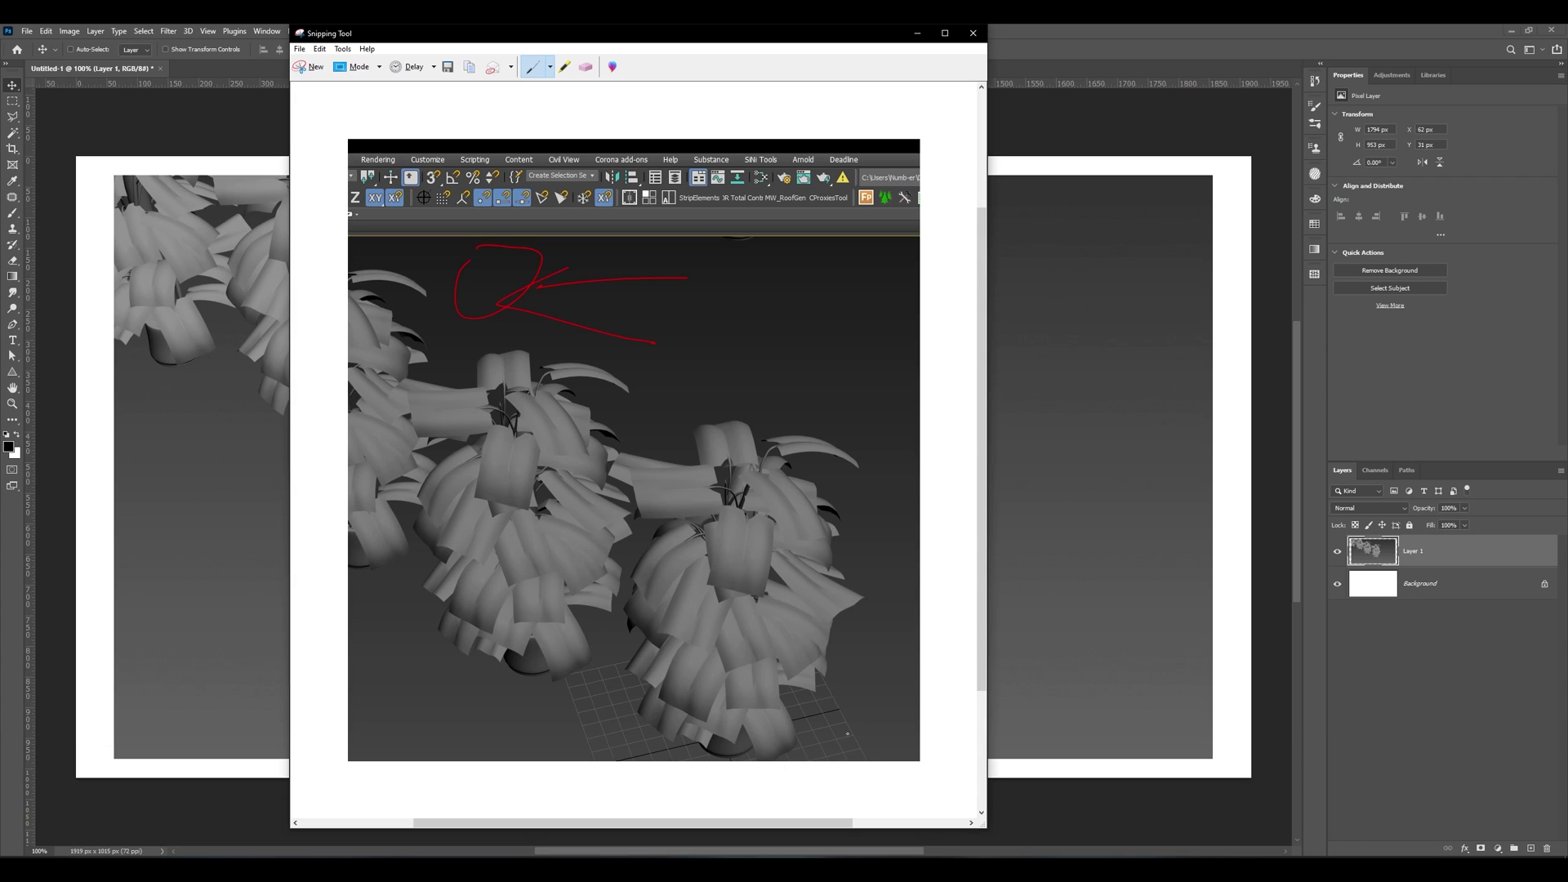
Step: Set the snip delay to 2 seconds and capture a rectangular snip of the front plants on the Photoshop canvas
{"action": "left_click", "coordinate": [436, 69]}
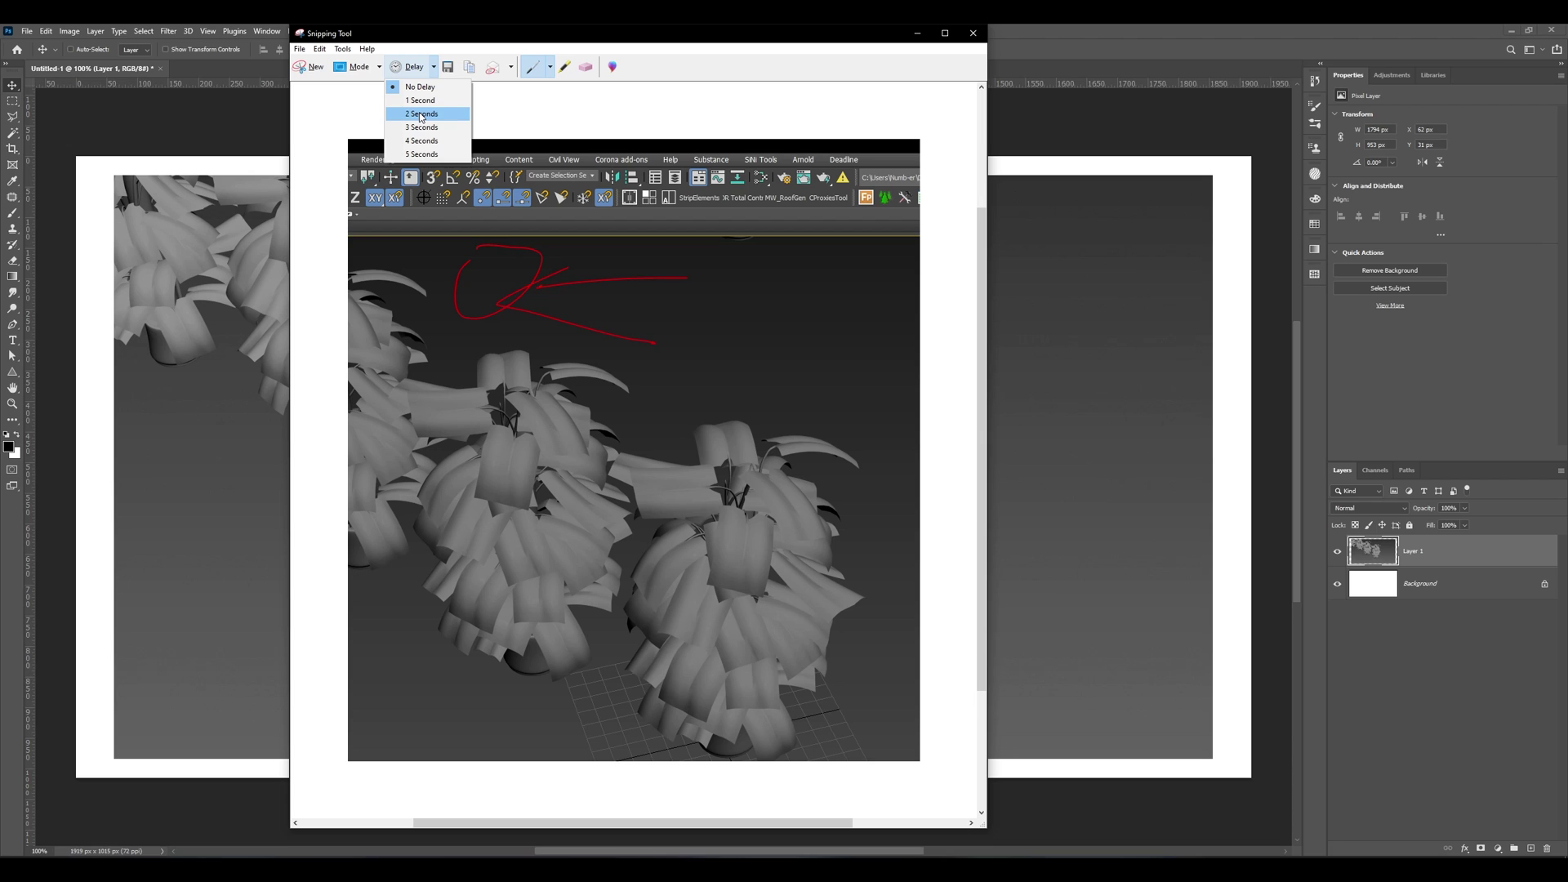
{"action": "left_click", "coordinate": [421, 114]}
{"action": "left_click", "coordinate": [312, 67]}
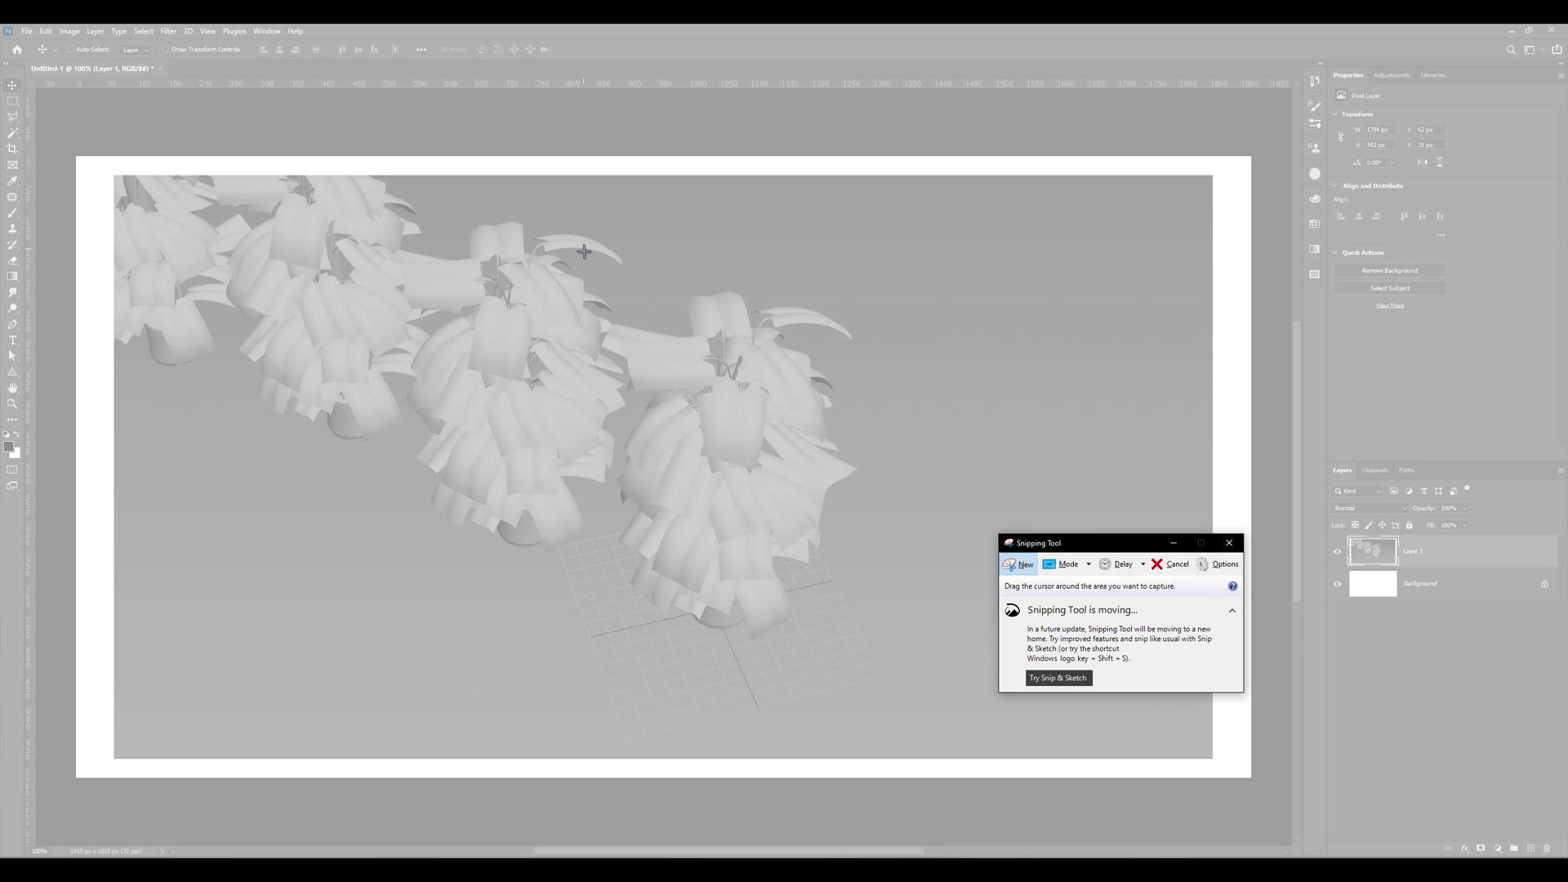
{"action": "left_click_drag", "start_coordinate": [453, 176], "coordinate": [940, 777]}
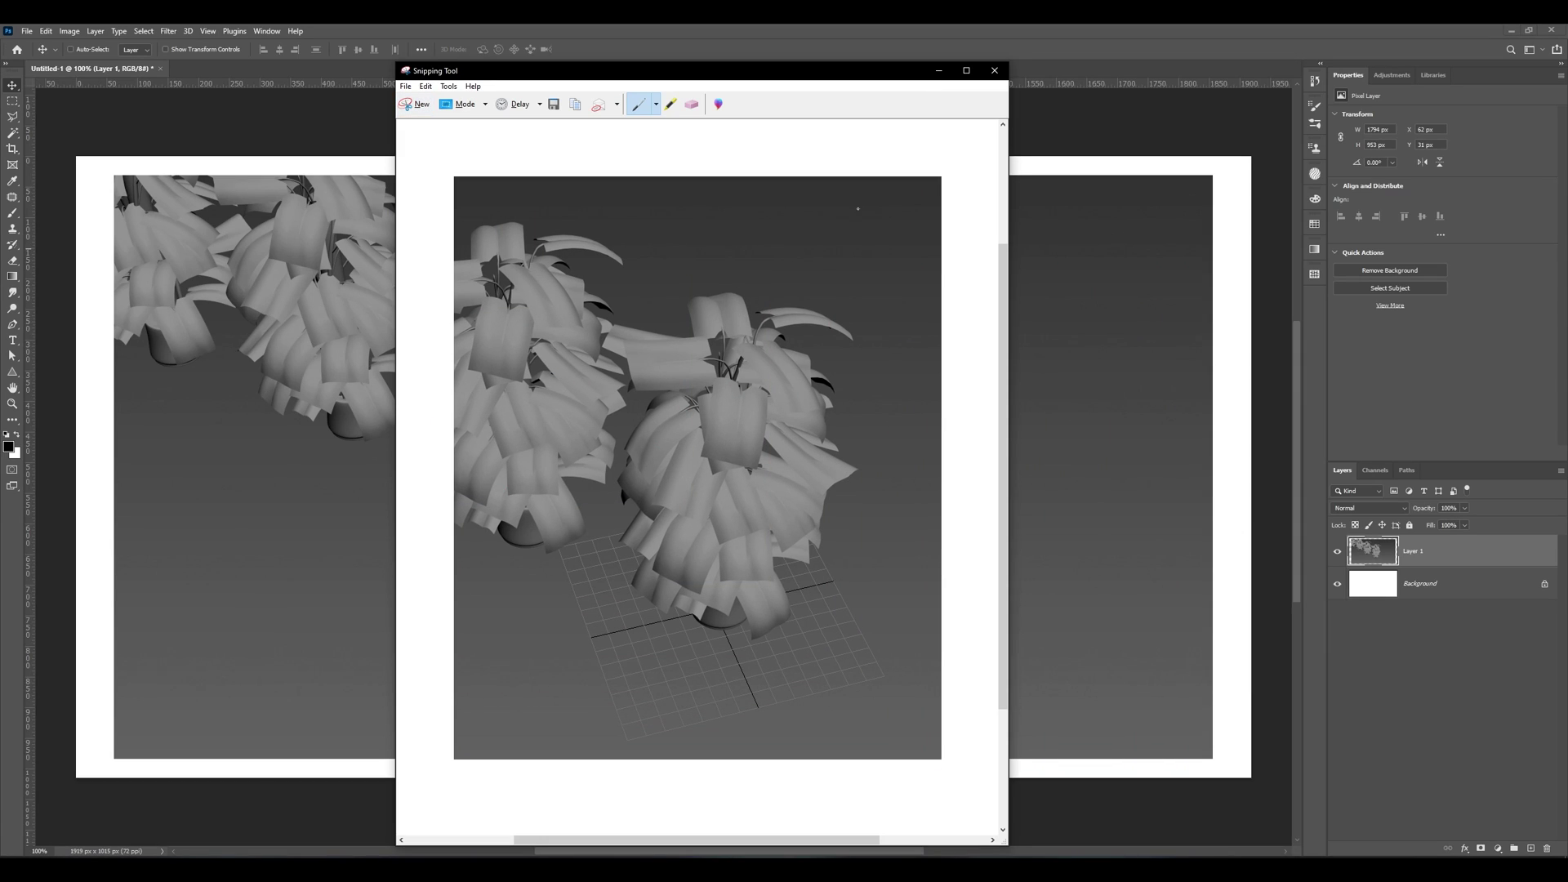